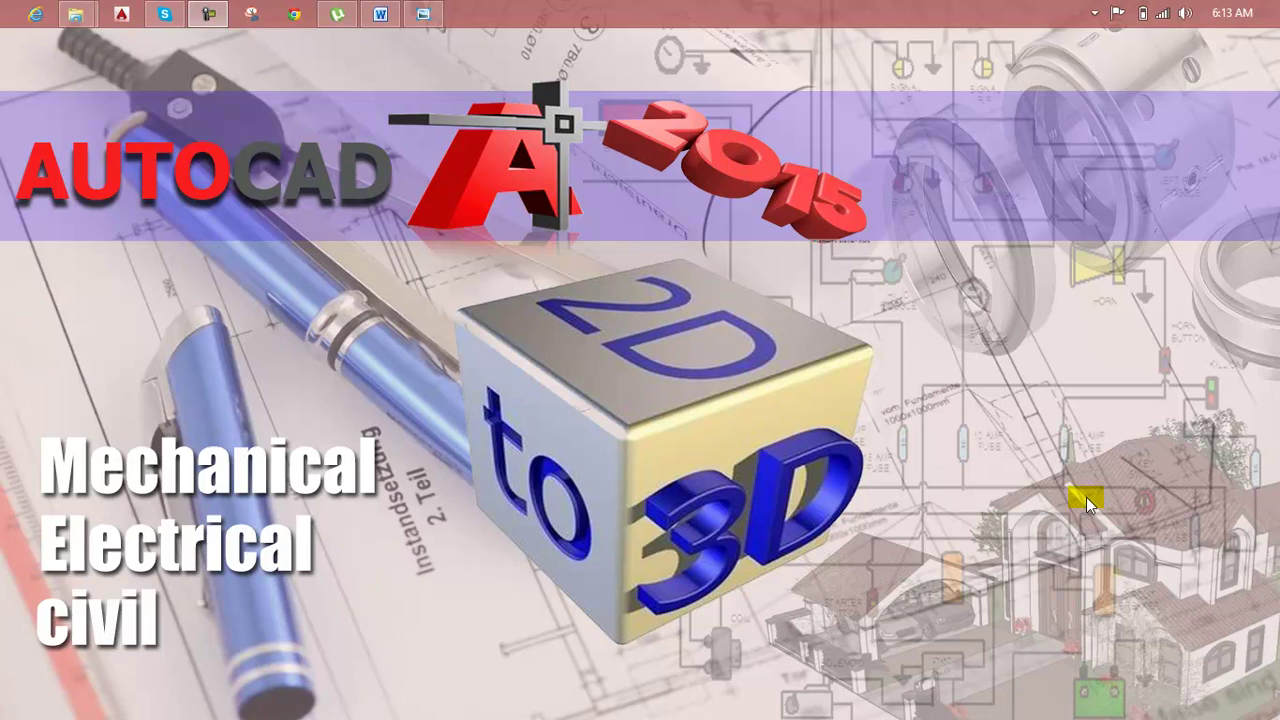
Bring up the Lesson 104 Word notes for AutoCAD 2015 Mechanical Practical No 3.
{"action": "left_click", "coordinate": [380, 13]}
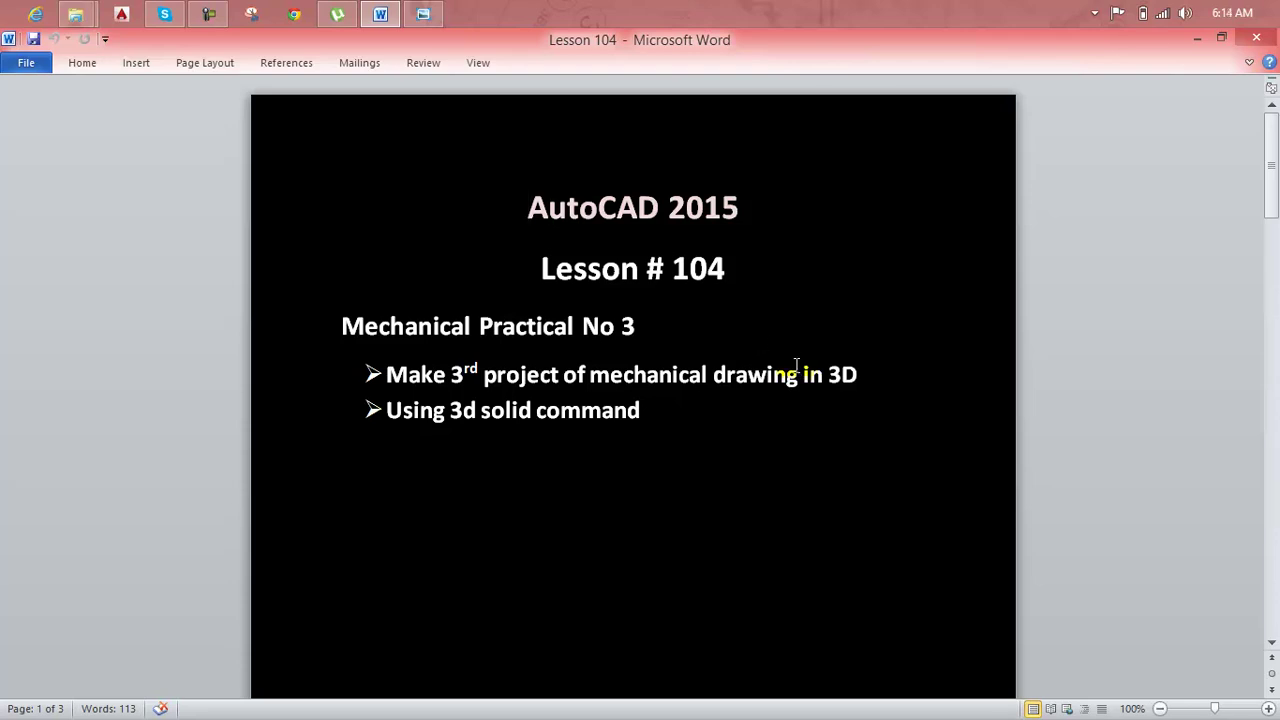
Show the Lesson 104 slotted-block reference drawing in Windows Photo Viewer.
{"action": "left_click", "coordinate": [423, 14]}
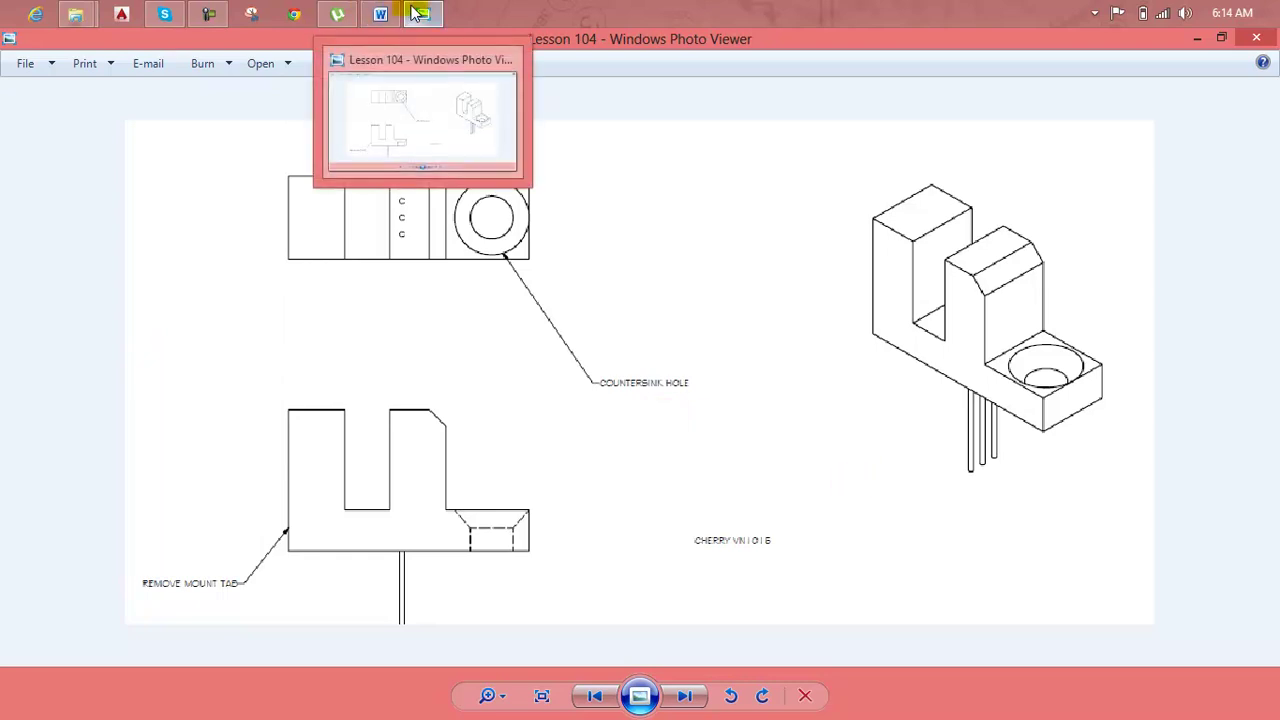
Switch to AutoCAD 2015 and start a new blank drawing, Drawing1.dwg.
{"action": "left_click", "coordinate": [121, 14]}
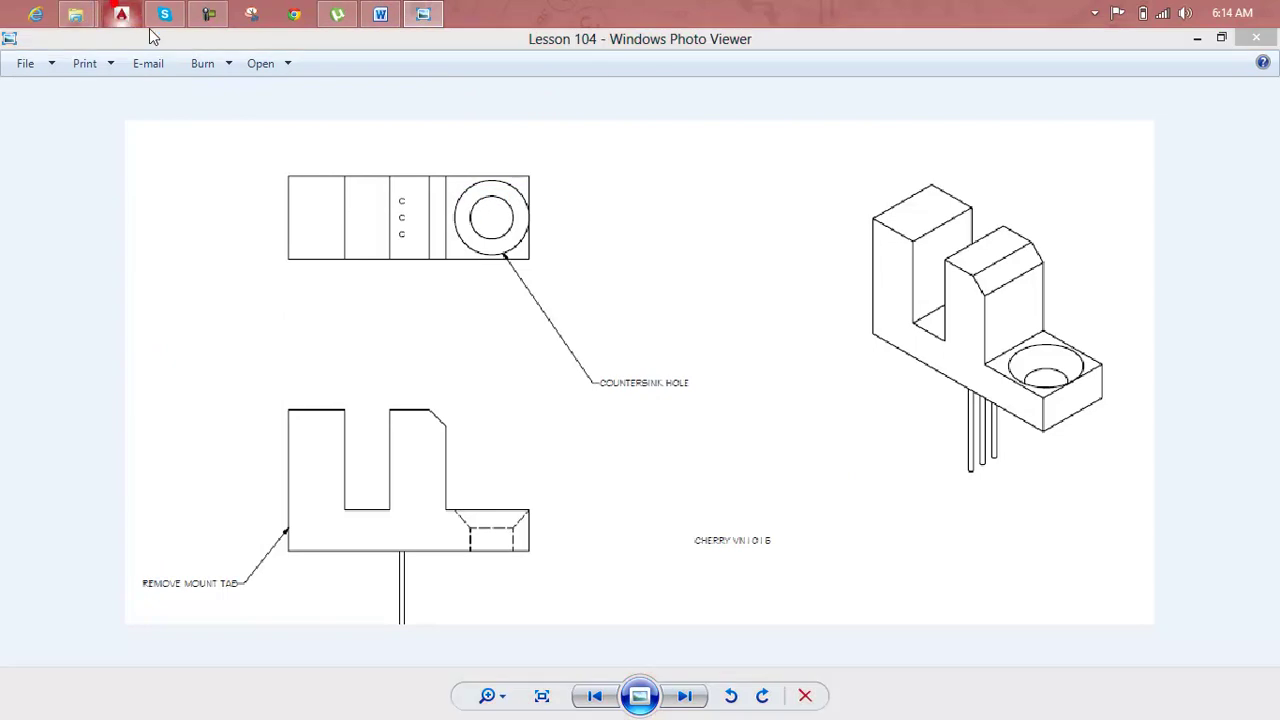
{"action": "left_click", "coordinate": [1130, 220]}
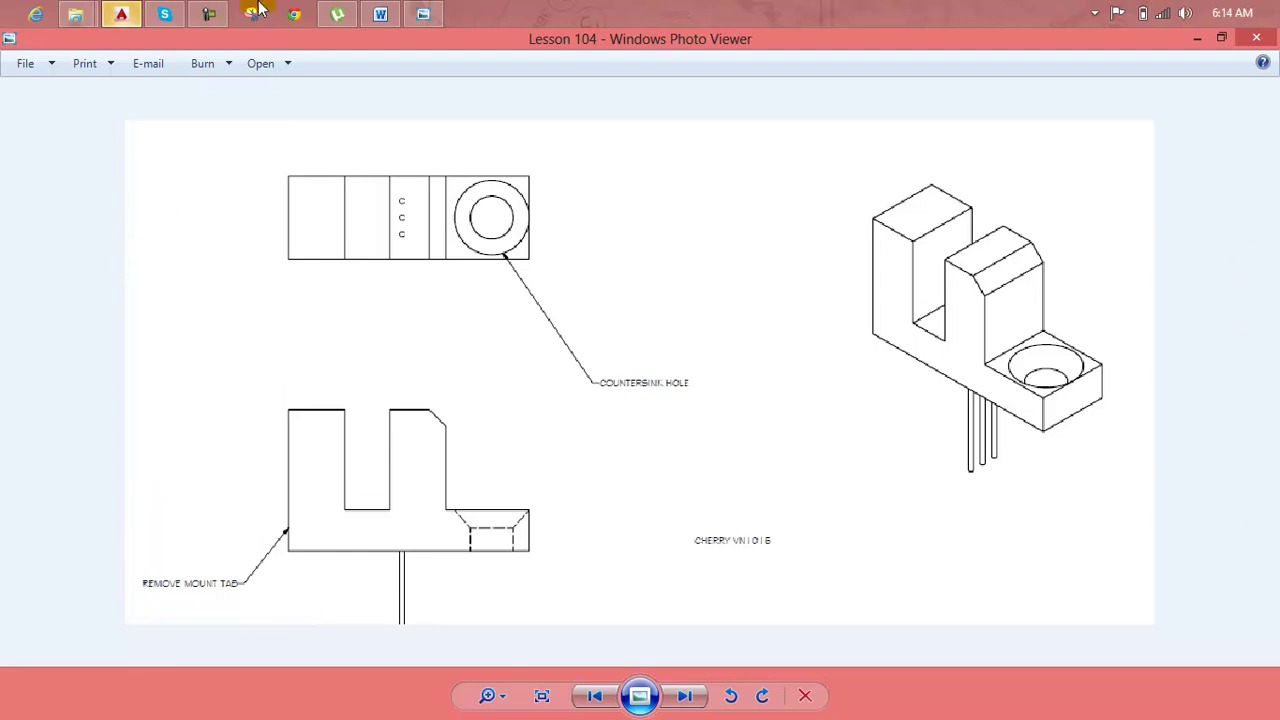
{"action": "left_click", "coordinate": [121, 13]}
{"action": "left_click", "coordinate": [155, 178]}
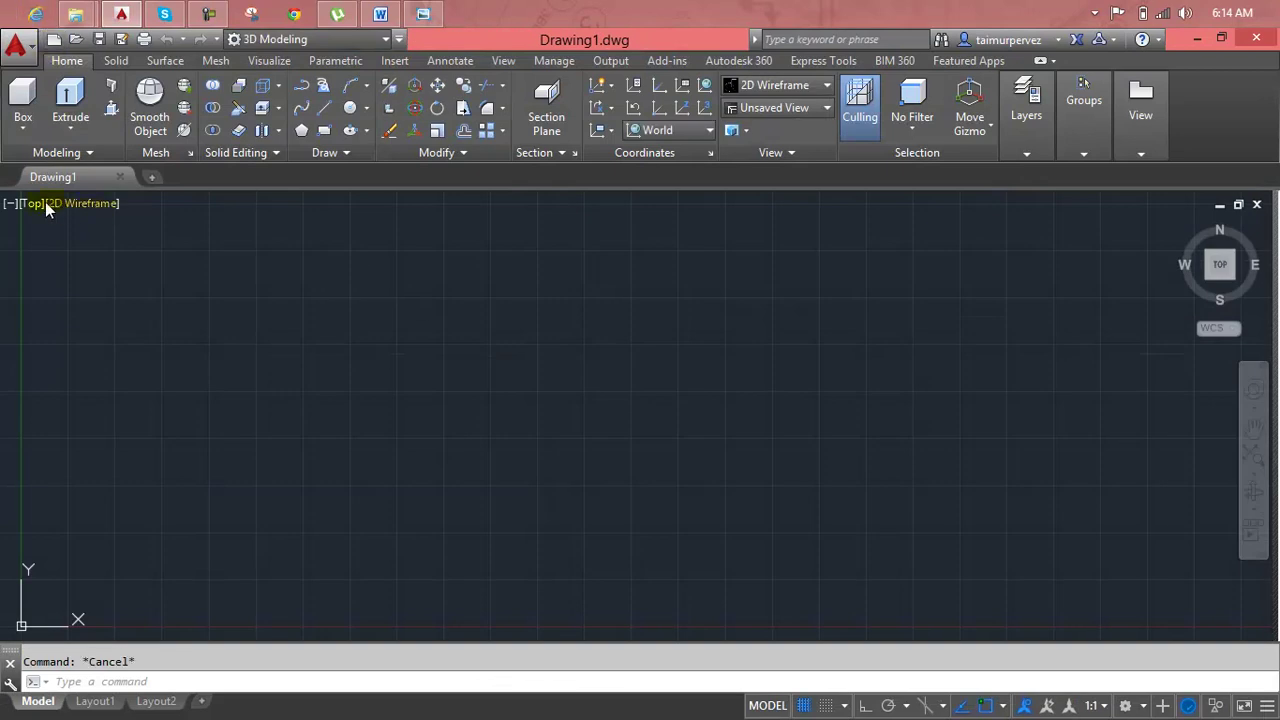
Change the viewport from Top to Front view and pan the origin to the lower left.
{"action": "left_click", "coordinate": [37, 207]}
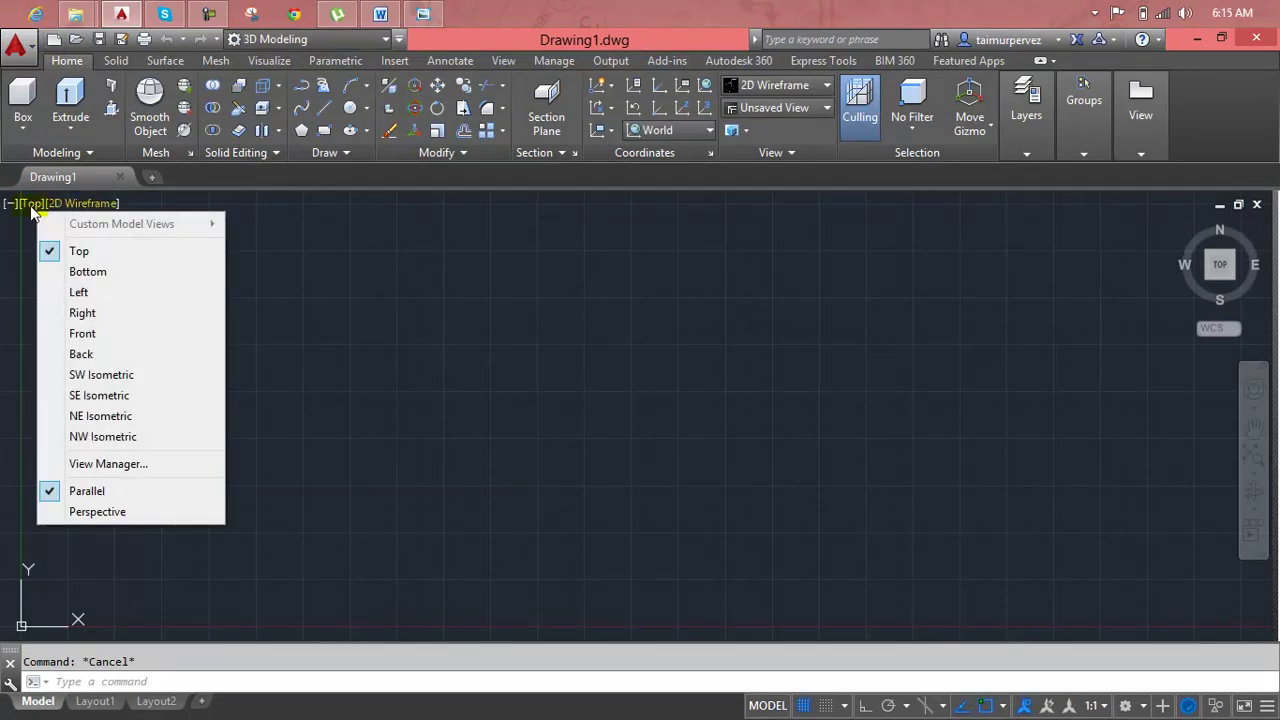
{"action": "left_click", "coordinate": [90, 333]}
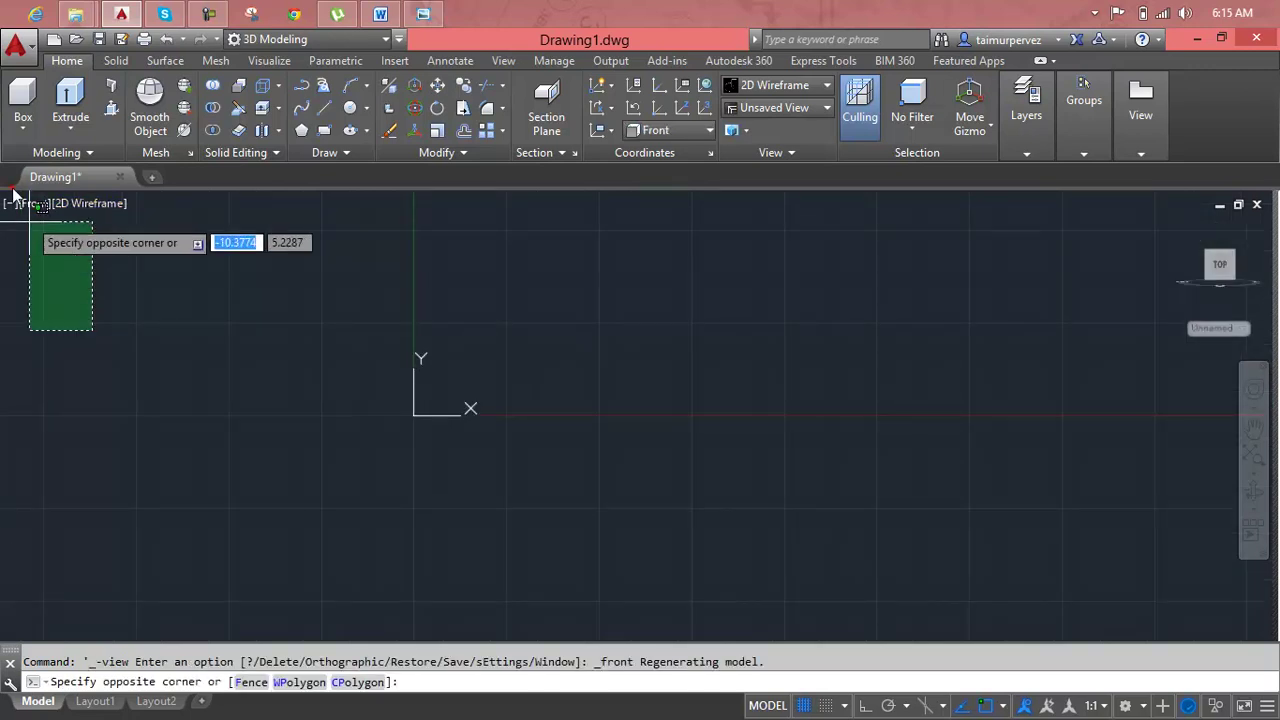
{"action": "key", "text": "Escape"}
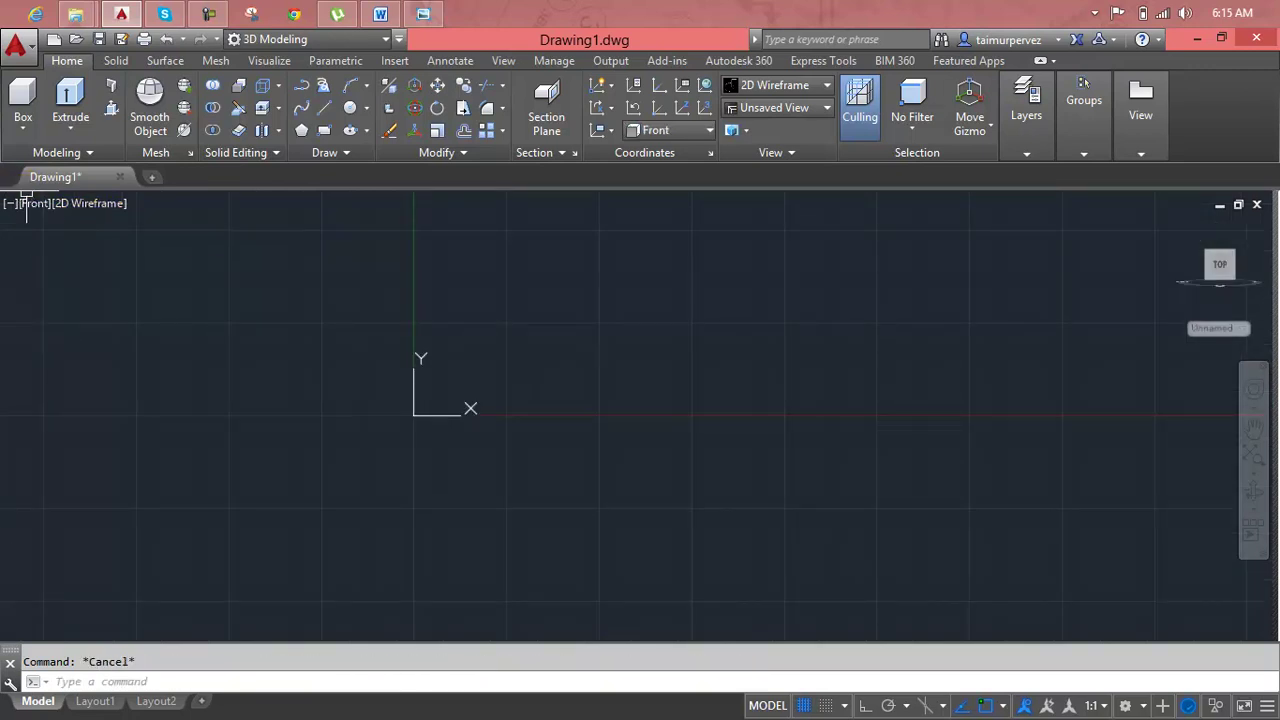
{"action": "left_click", "coordinate": [32, 207]}
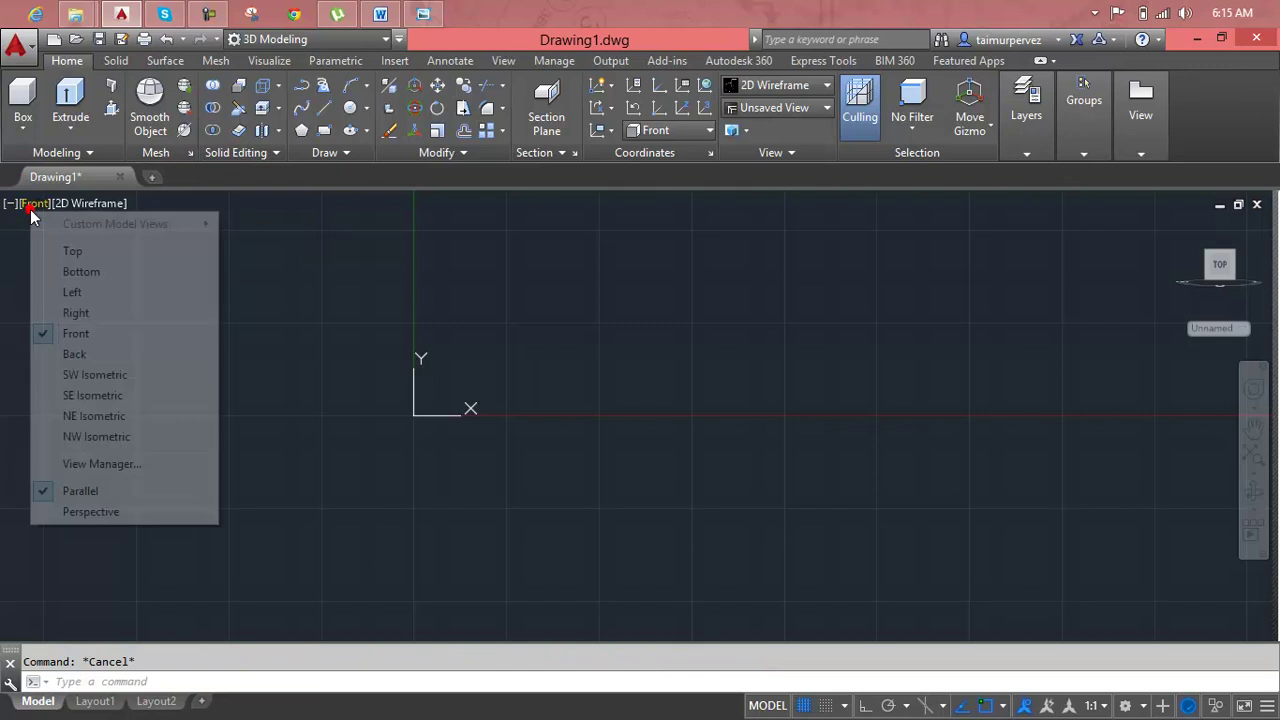
{"action": "left_click", "coordinate": [60, 333]}
{"action": "key", "text": "Escape"}
{"action": "middle_click_drag", "start_coordinate": [616, 325], "coordinate": [394, 343]}
Glance at the Lesson 104 notes, then bring the bracket reference drawing forward.
{"action": "left_click", "coordinate": [382, 14]}
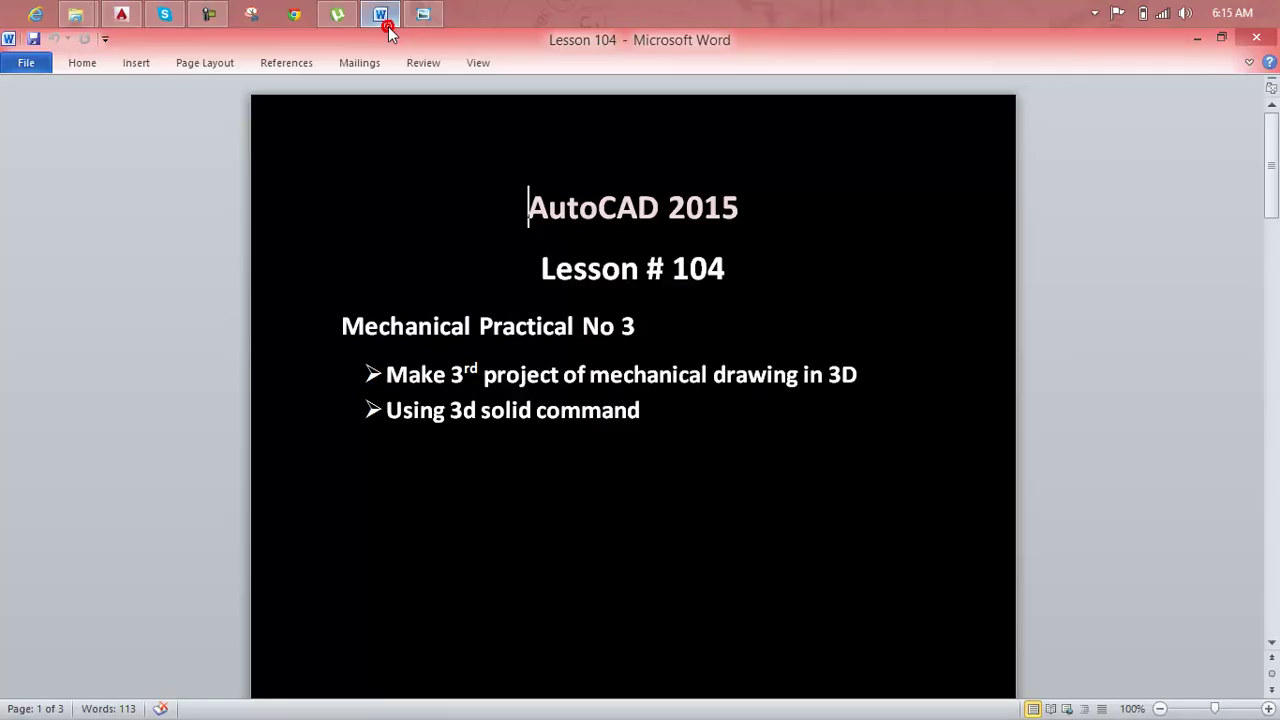
{"action": "left_click", "coordinate": [385, 14]}
{"action": "left_click", "coordinate": [423, 14]}
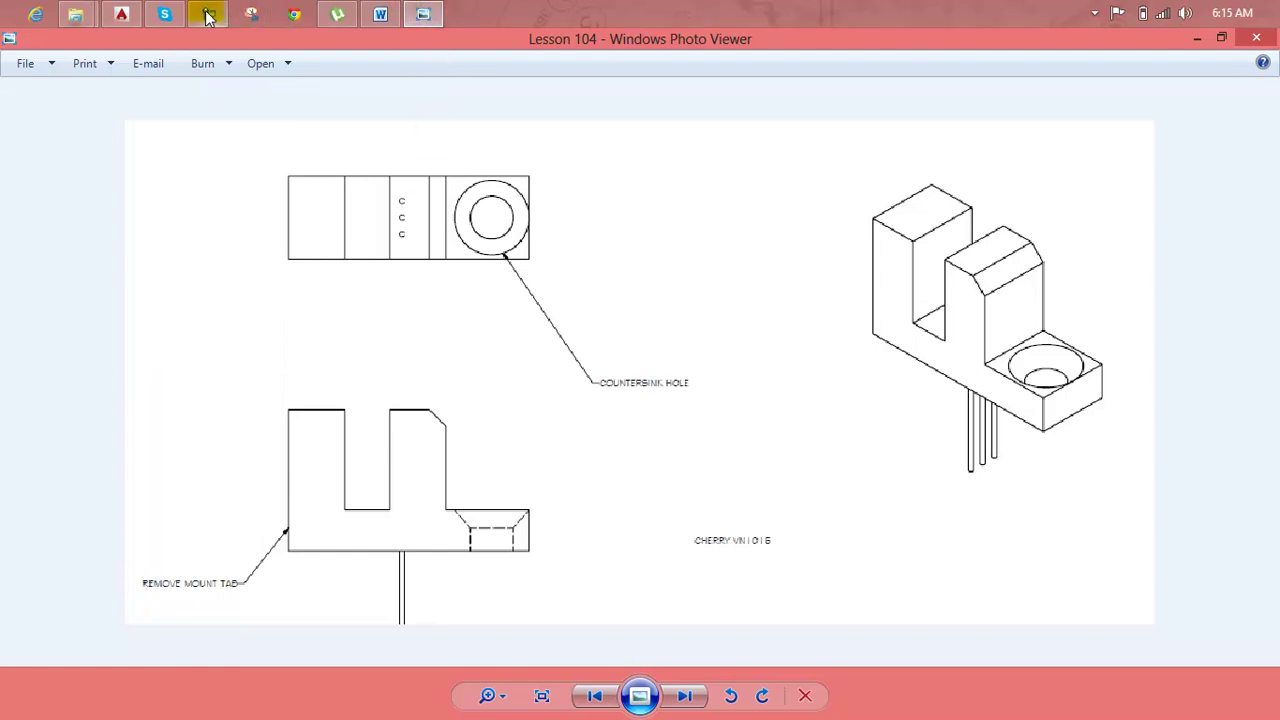
Draw a 10-unit horizontal base line with ortho mode on.
{"action": "left_click", "coordinate": [121, 14]}
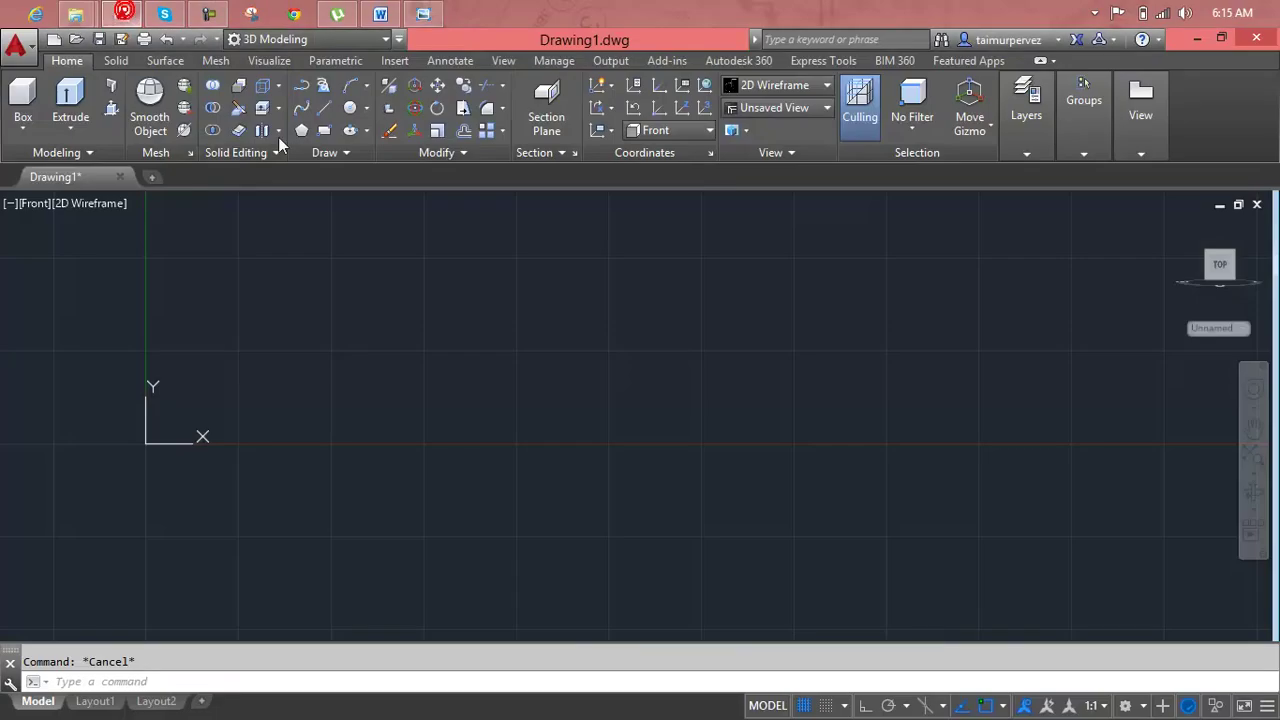
{"action": "type", "text": "l"}
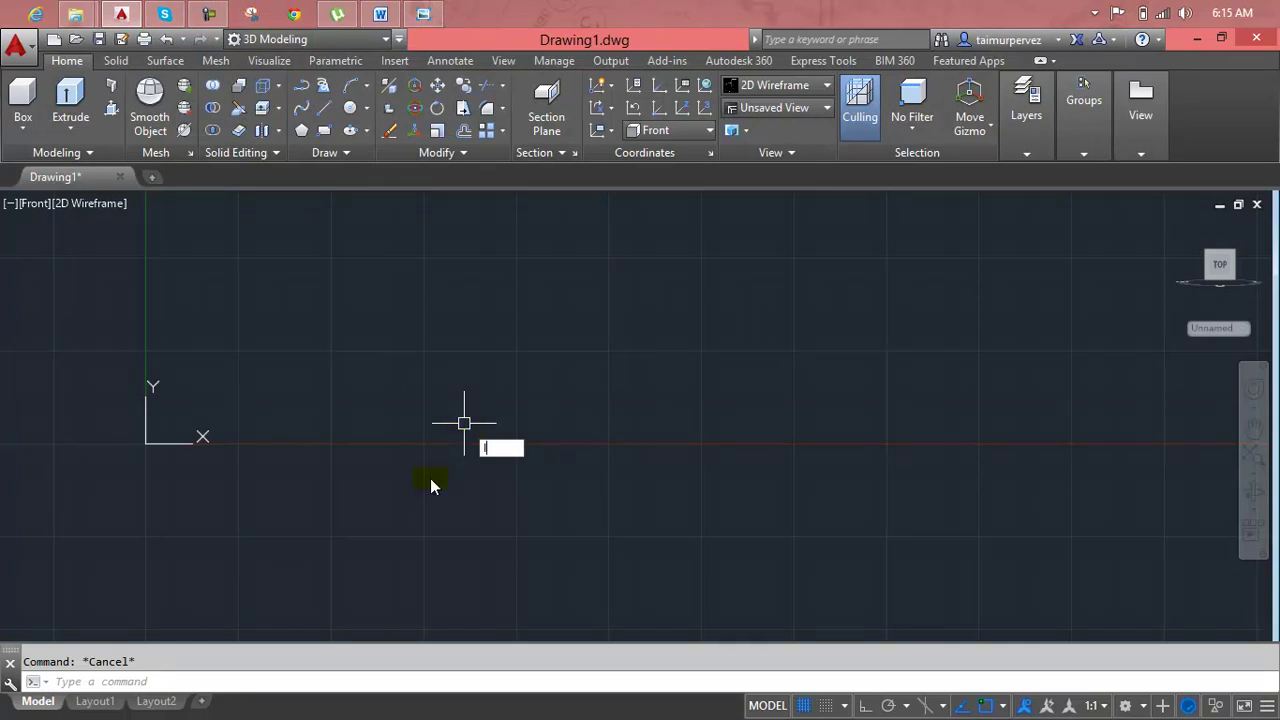
{"action": "key", "text": "Return"}
{"action": "left_click", "coordinate": [427, 469]}
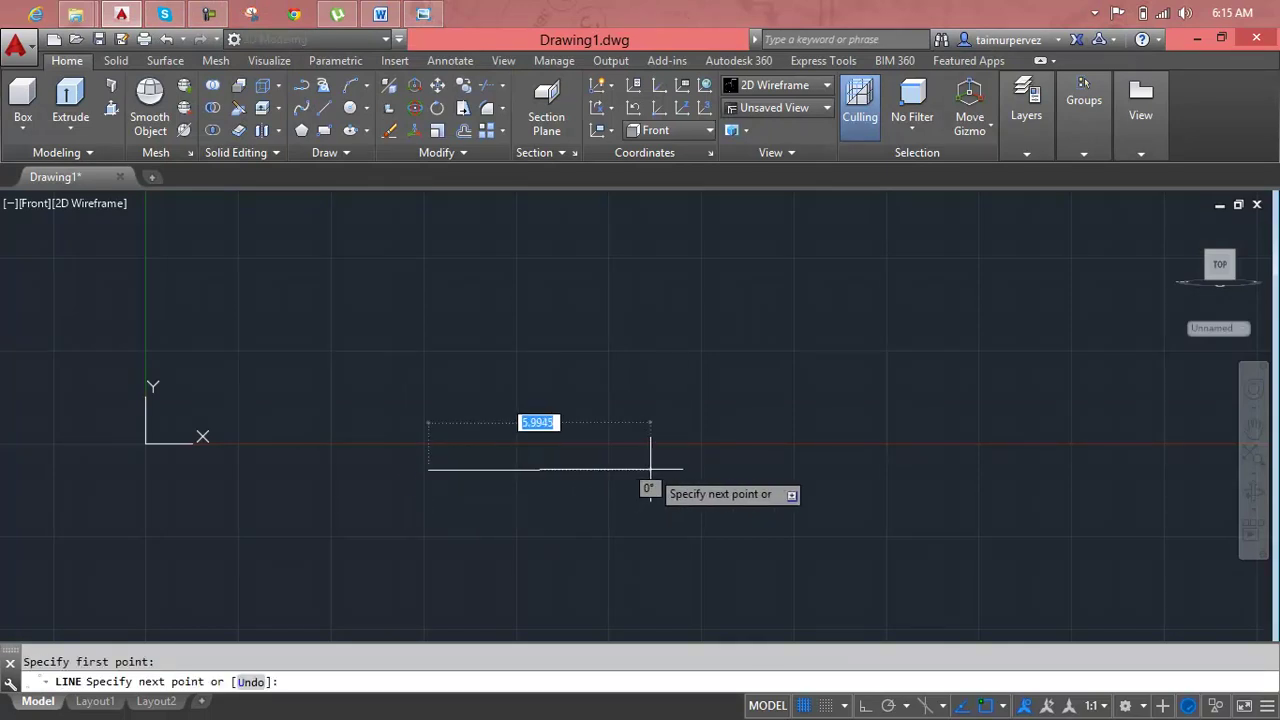
{"action": "key", "text": "F8"}
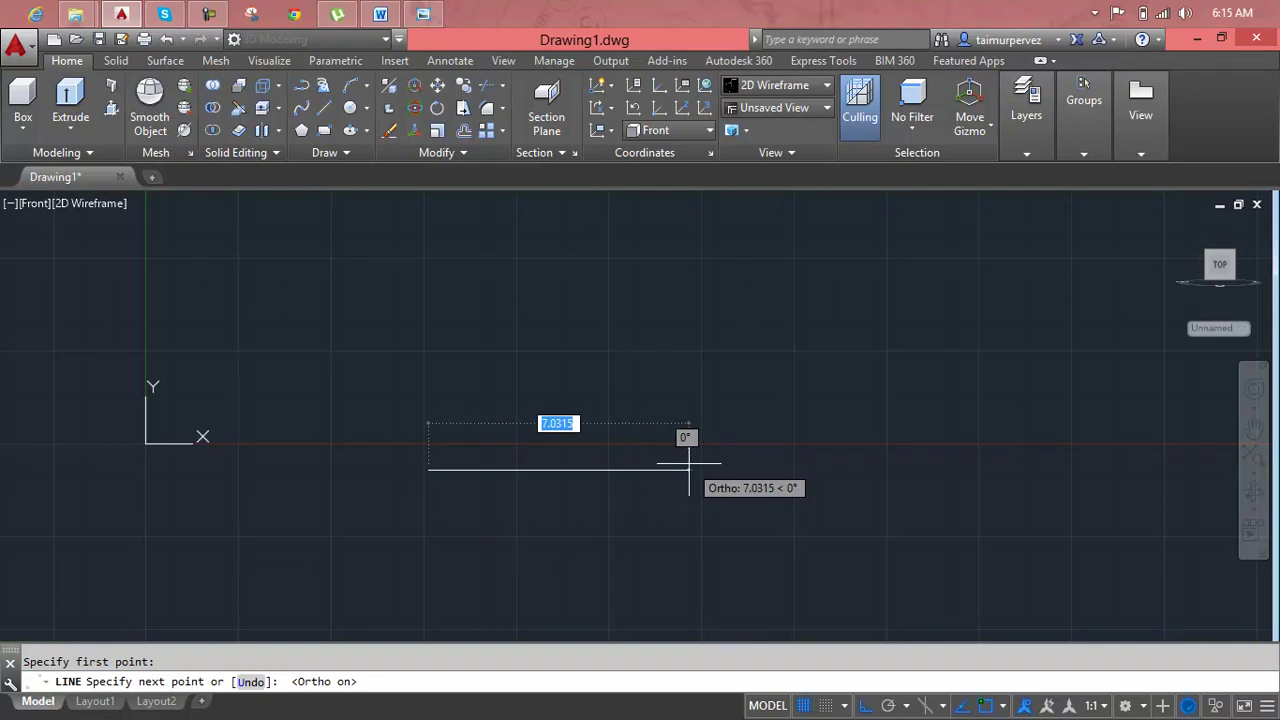
{"action": "type", "text": "10"}
{"action": "key", "text": "Return"}
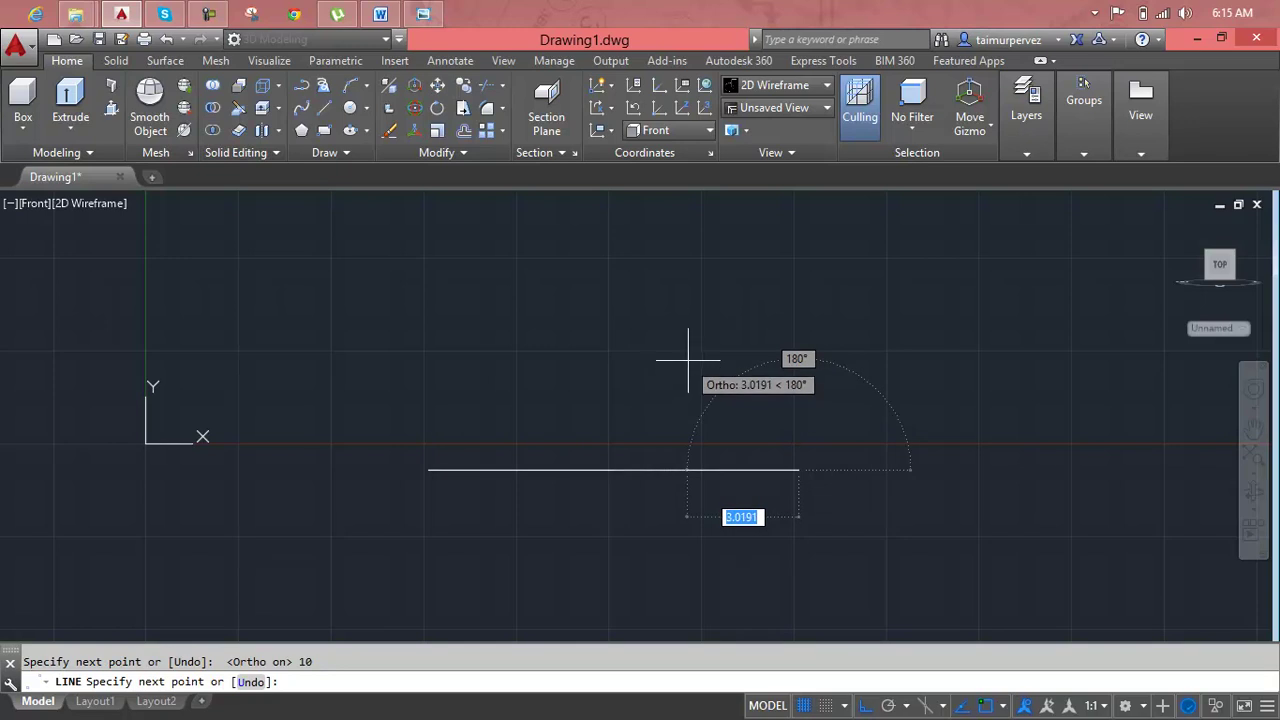
{"action": "scroll", "coordinate": [700, 368], "scroll_direction": "down", "scroll_amount": 2}
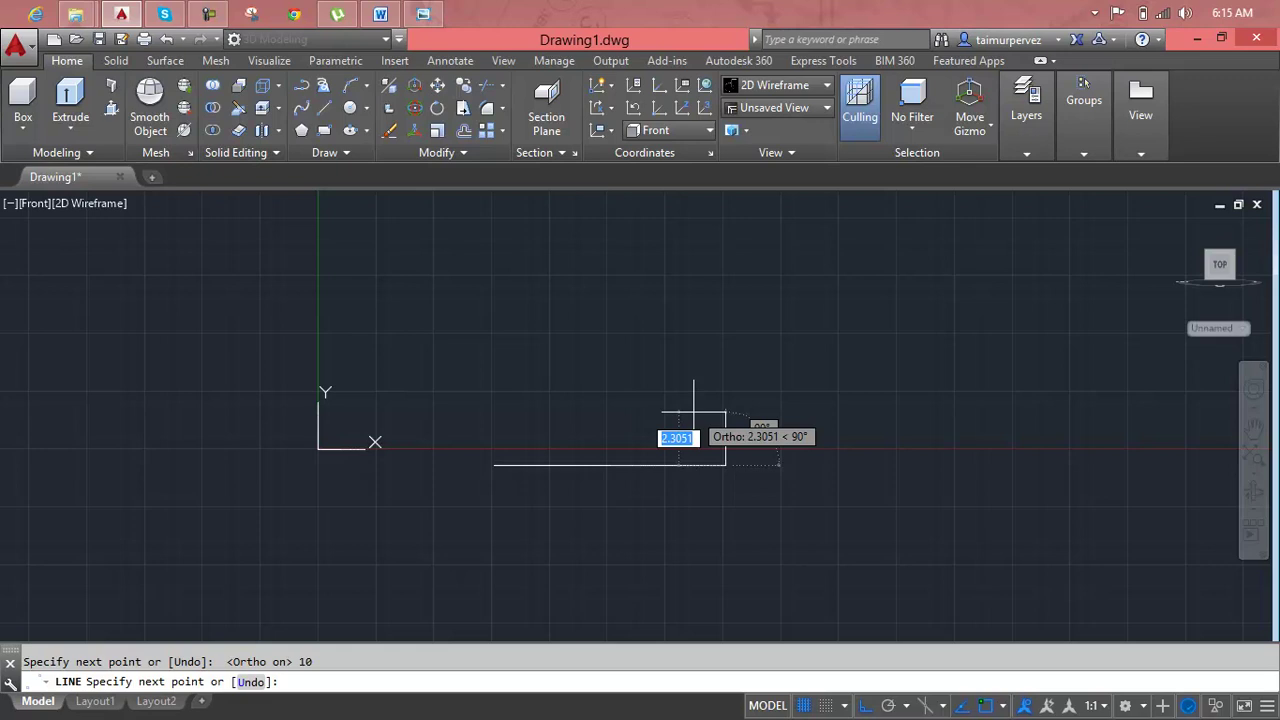
{"action": "key", "text": "Escape"}
Draw the 8-unit vertical left edge, correcting an initial 10-unit attempt.
{"action": "type", "text": "l"}
{"action": "key", "text": "Return"}
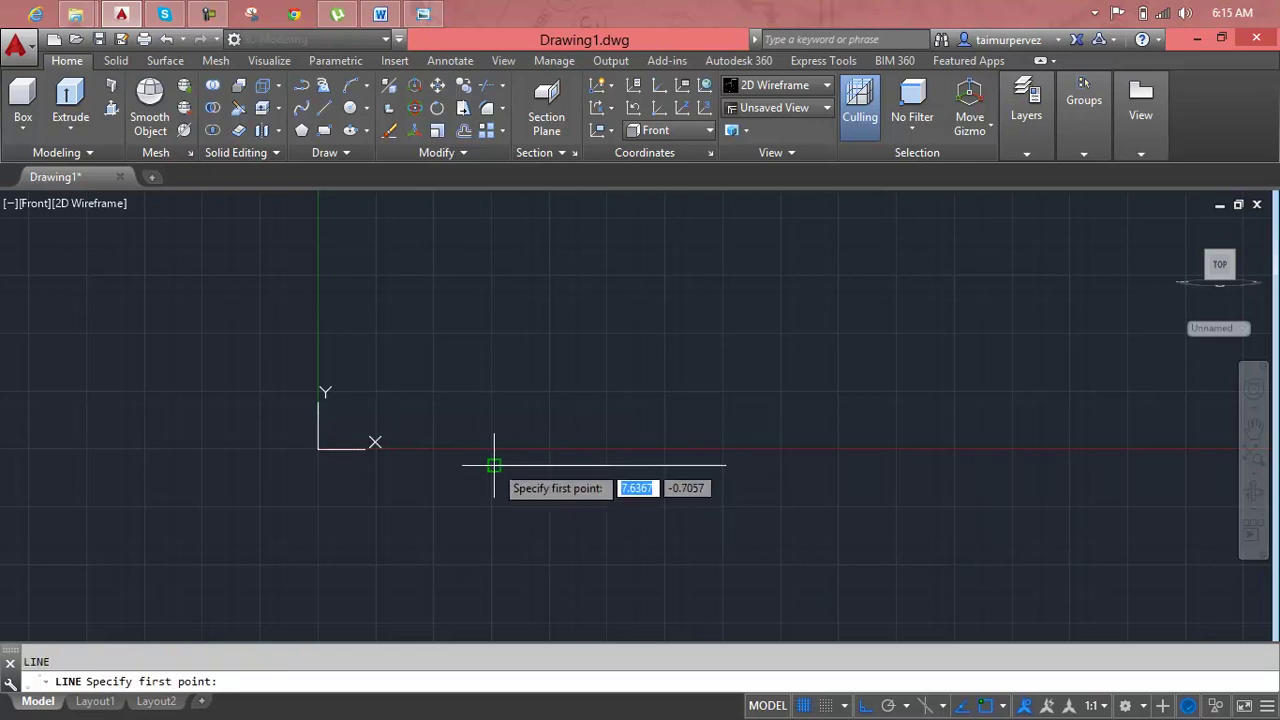
{"action": "left_click", "coordinate": [494, 465]}
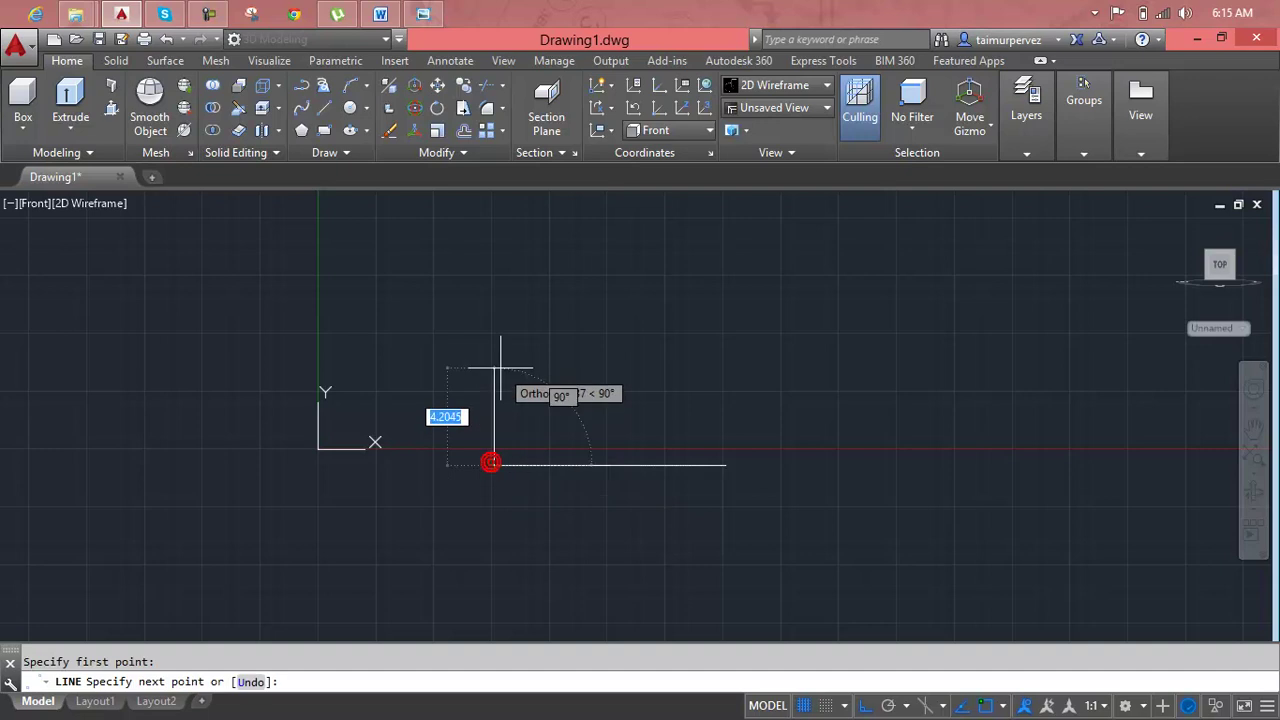
{"action": "left_click", "coordinate": [427, 10]}
{"action": "left_click", "coordinate": [425, 10]}
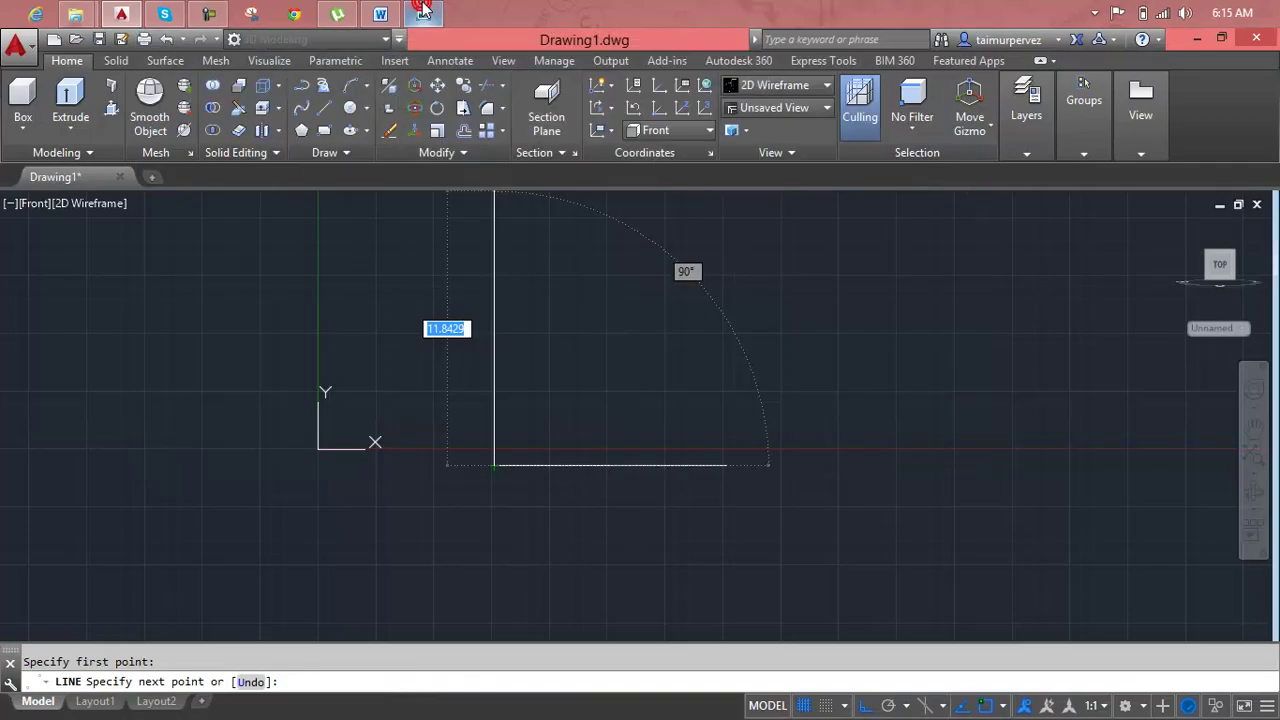
{"action": "type", "text": "10"}
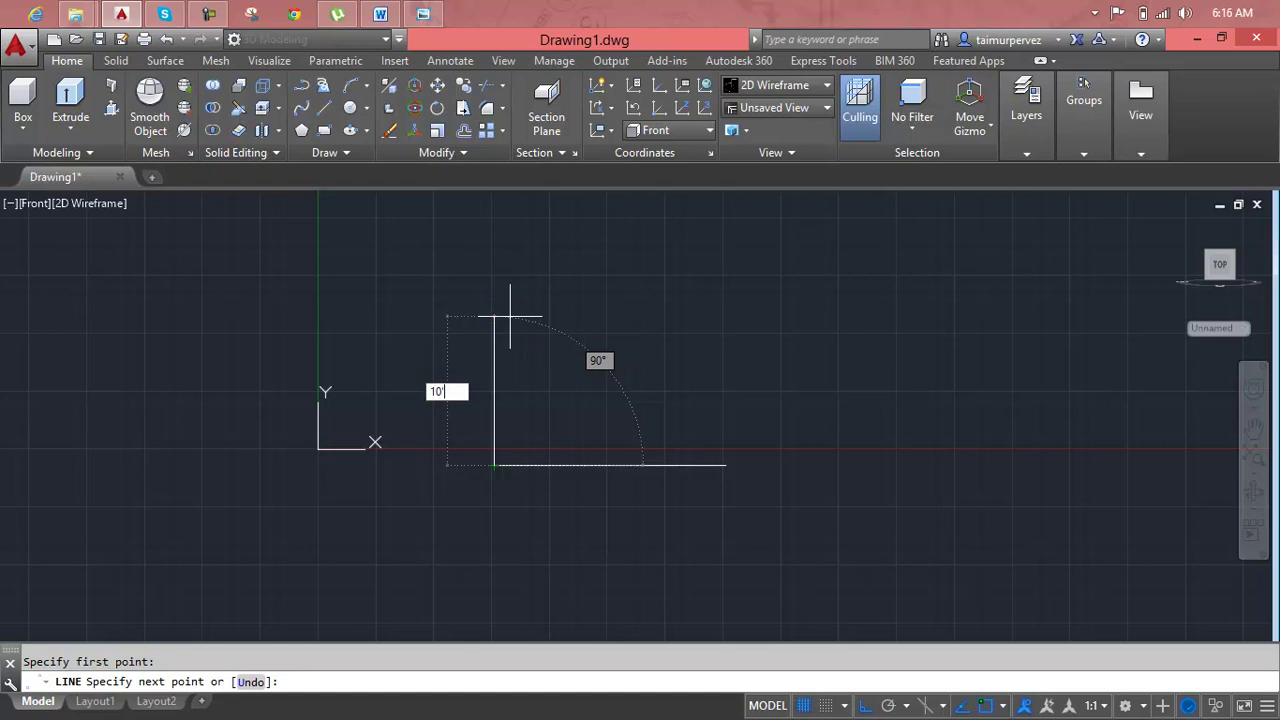
{"action": "key", "text": "Return"}
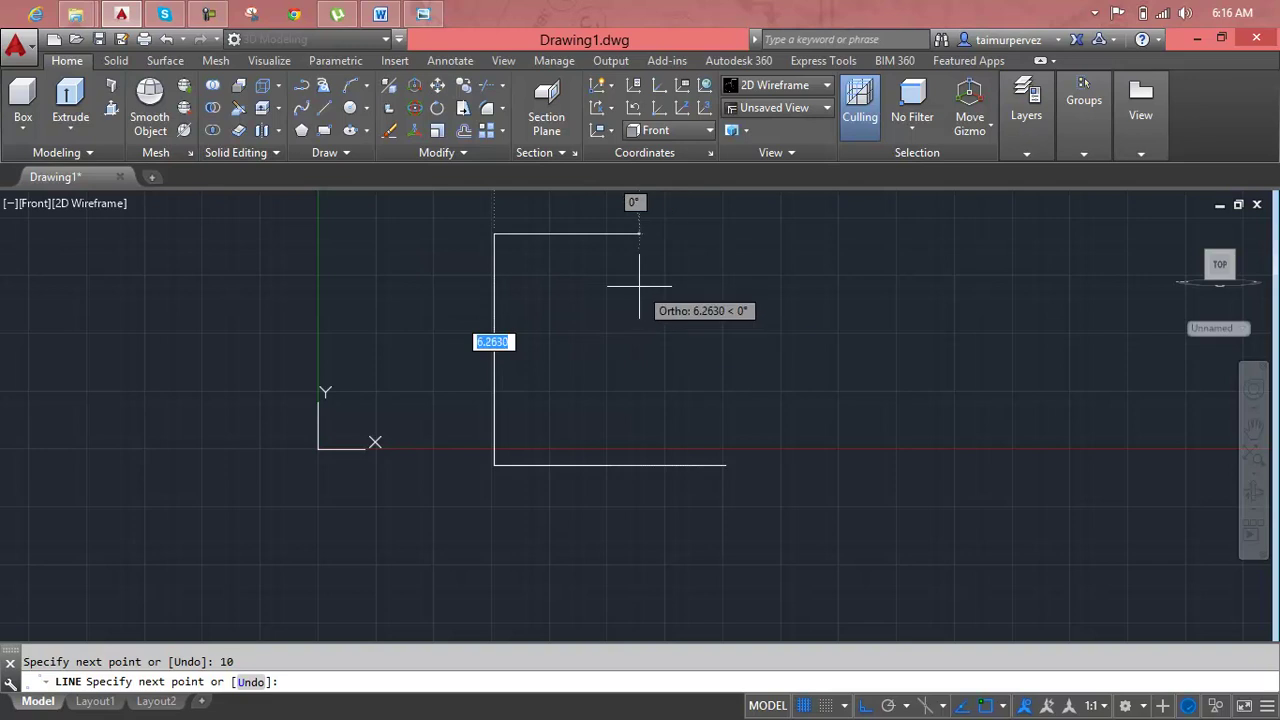
{"action": "type", "text": "u"}
{"action": "key", "text": "Return"}
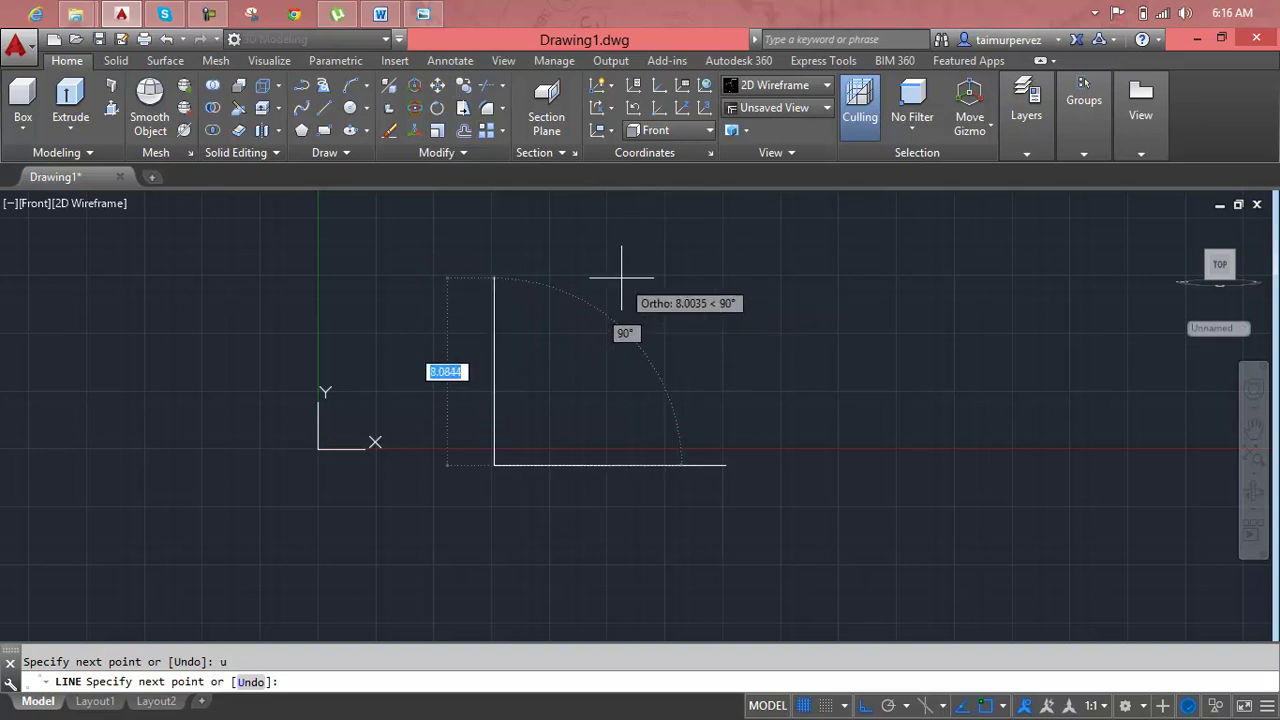
{"action": "type", "text": "5"}
{"action": "key", "text": "BackSpace"}
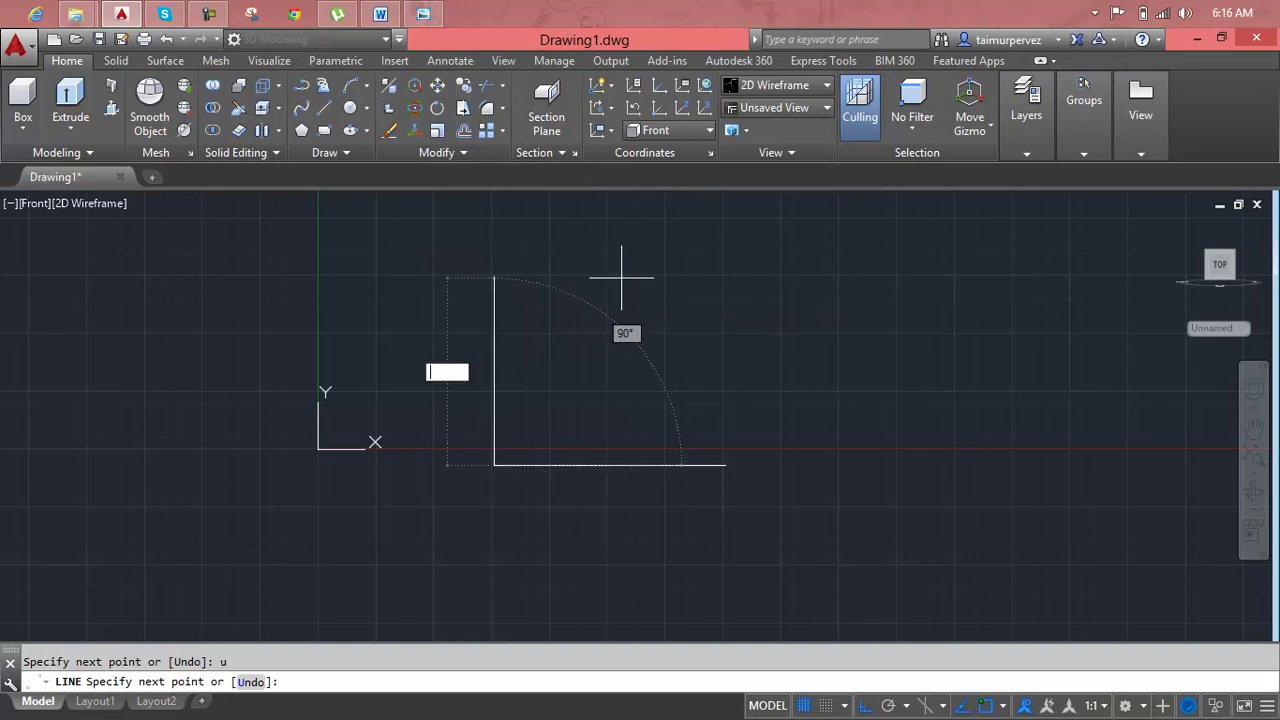
{"action": "type", "text": "8"}
{"action": "key", "text": "Return"}
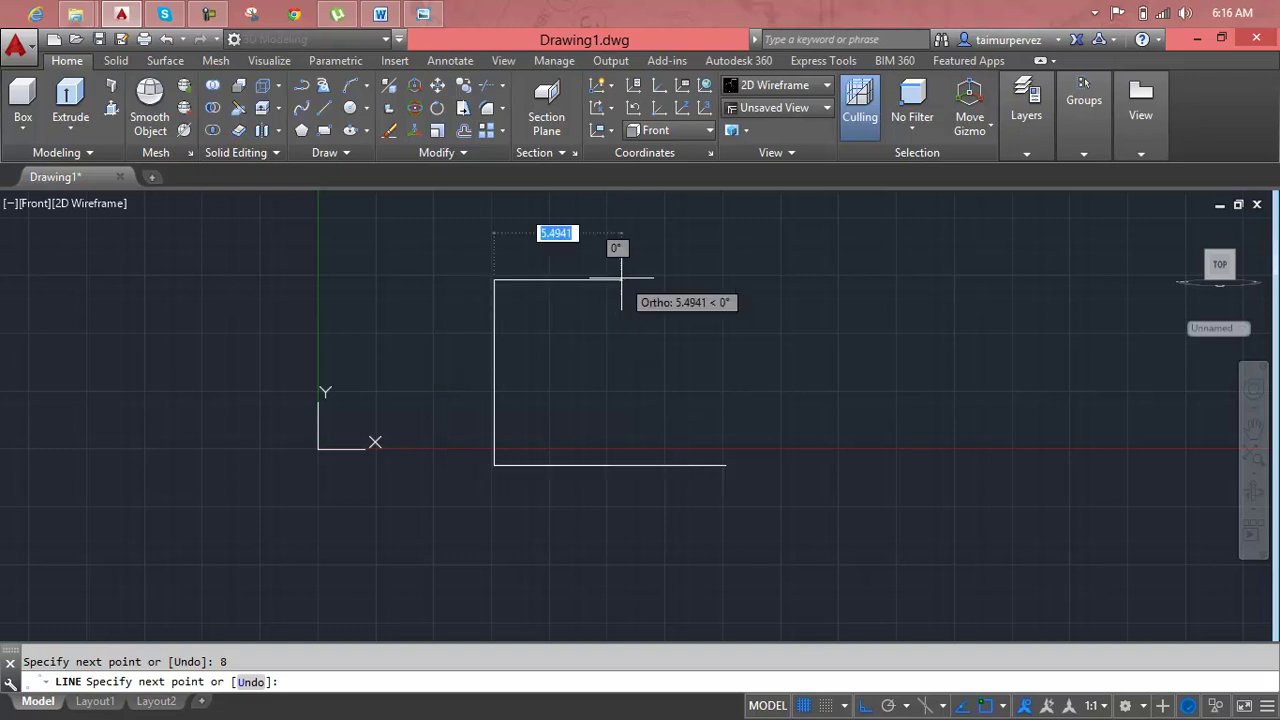
Add the 3-unit horizontal top edge after checking the reference drawing.
{"action": "left_click", "coordinate": [424, 12]}
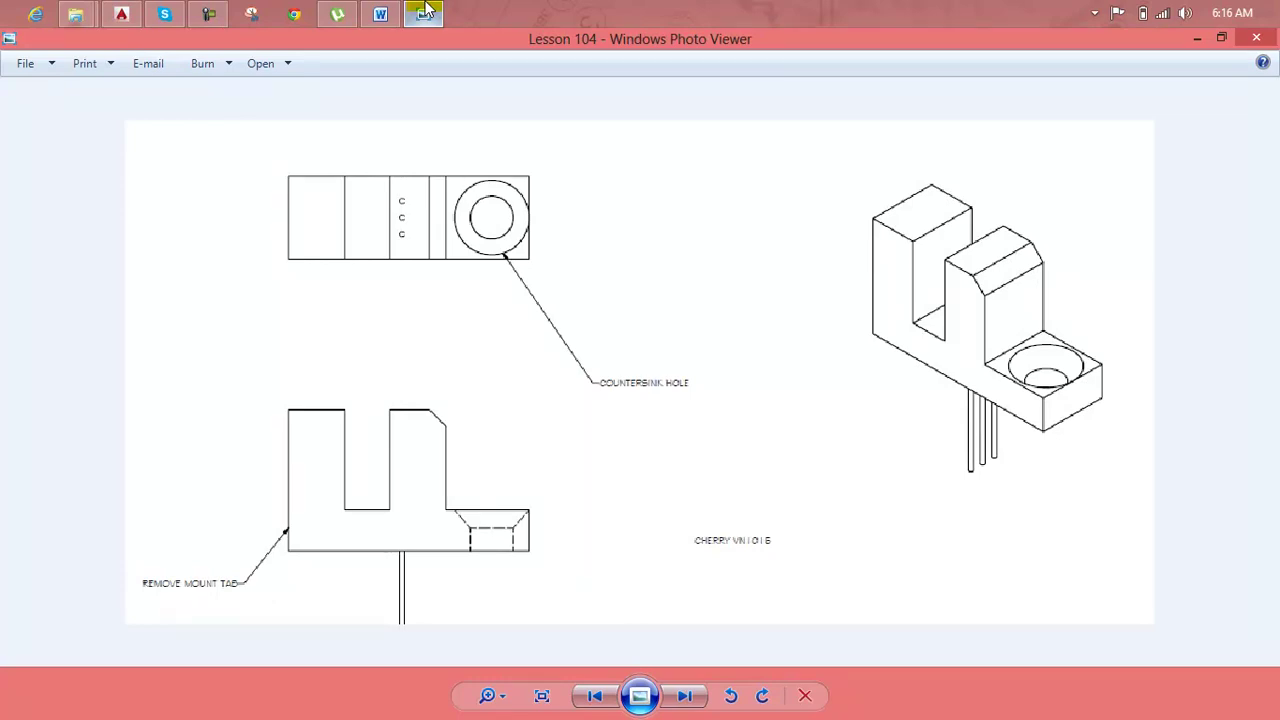
{"action": "left_click", "coordinate": [424, 12]}
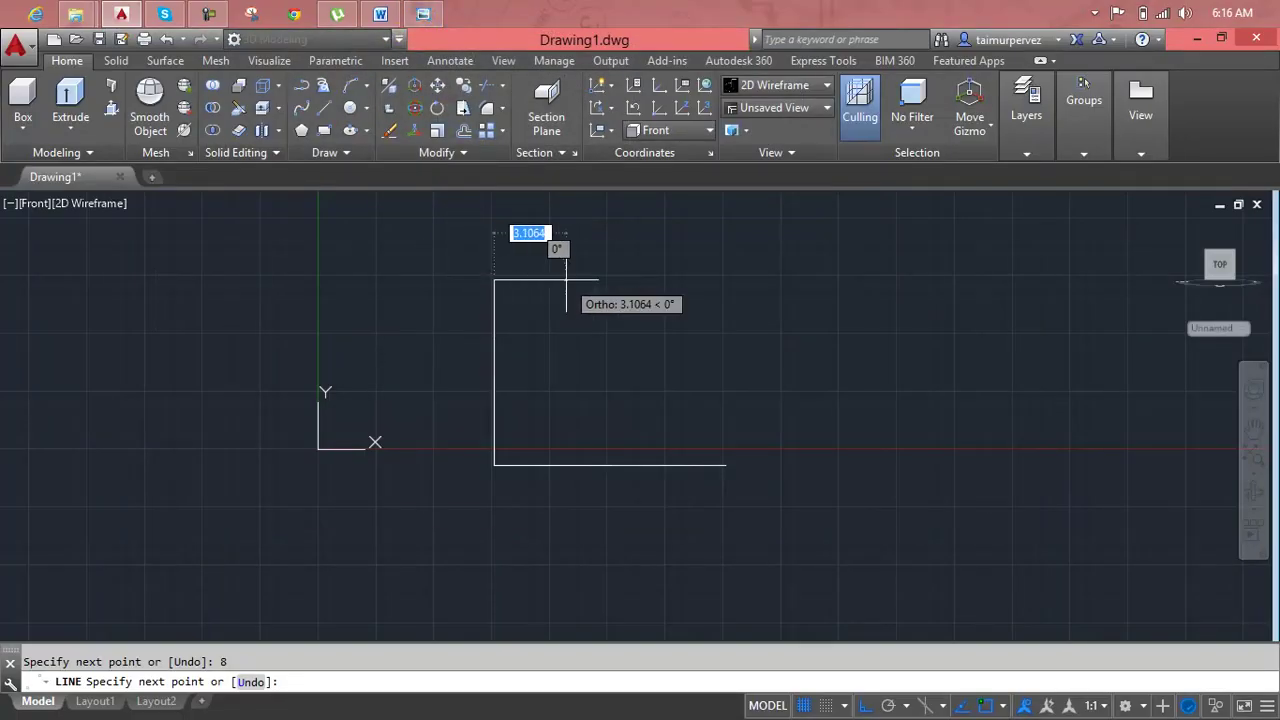
{"action": "left_click", "coordinate": [434, 10]}
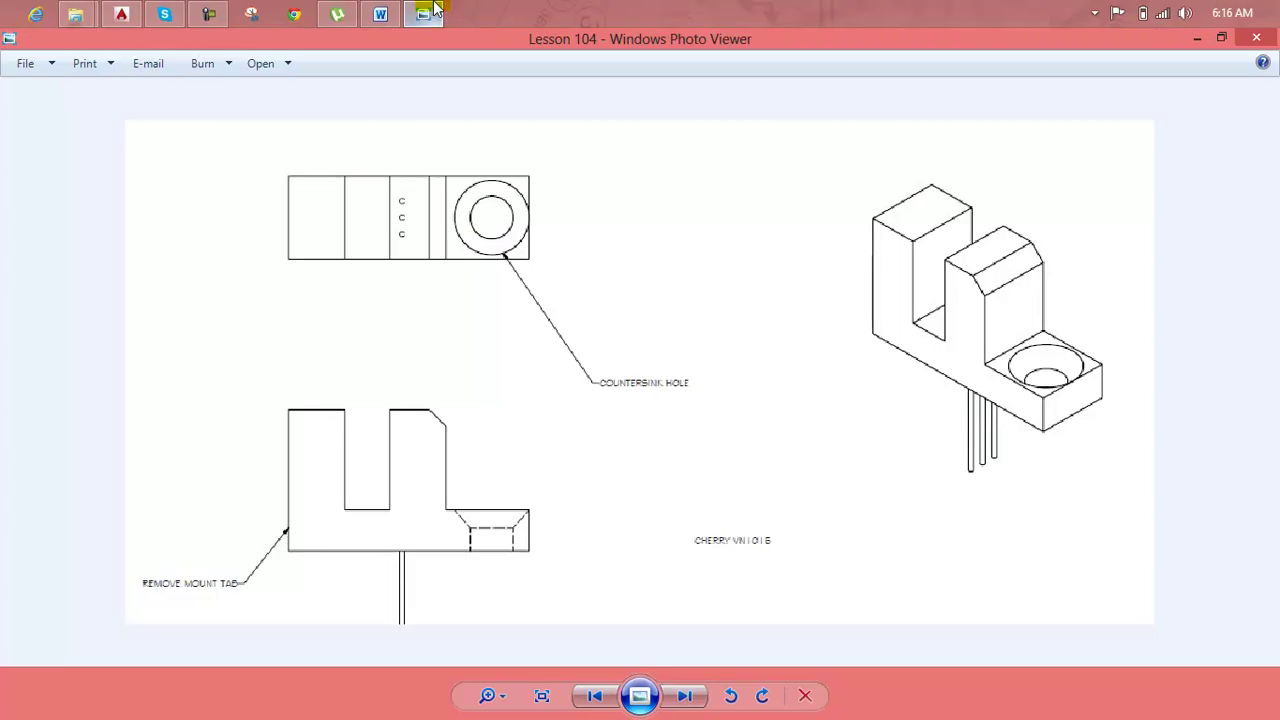
{"action": "left_click", "coordinate": [434, 10]}
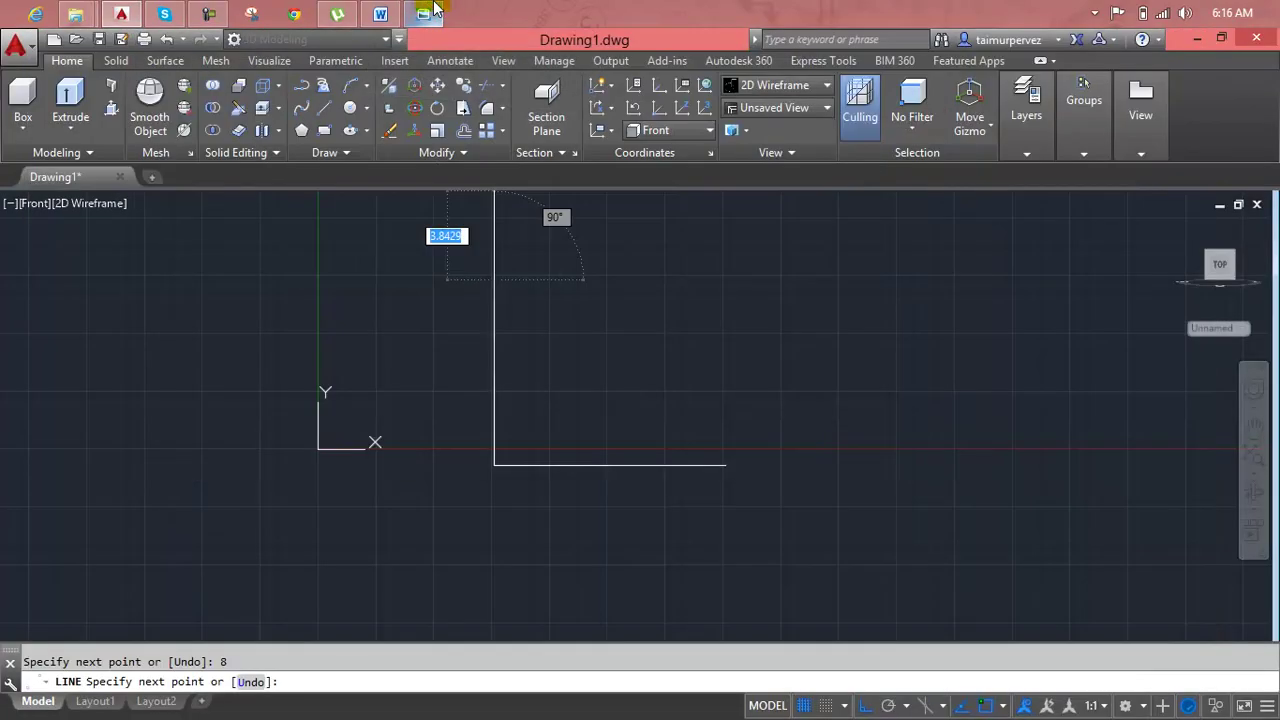
{"action": "left_click", "coordinate": [527, 280]}
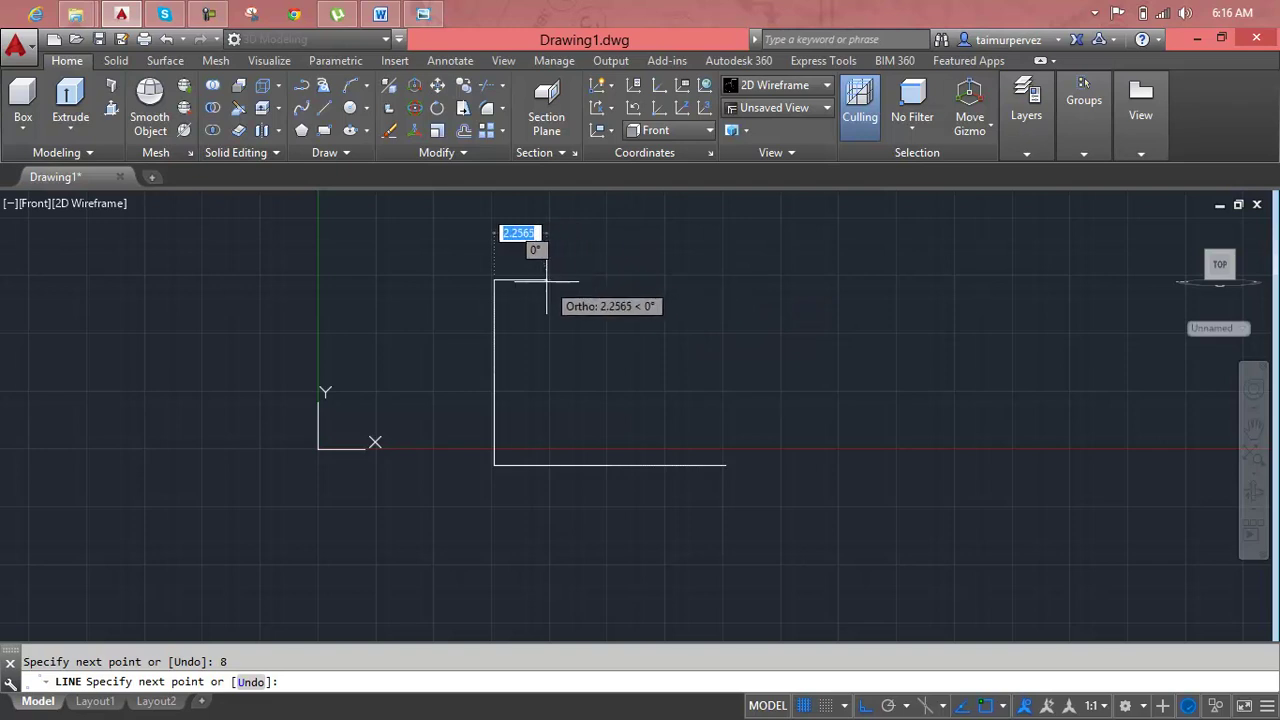
{"action": "type", "text": "3"}
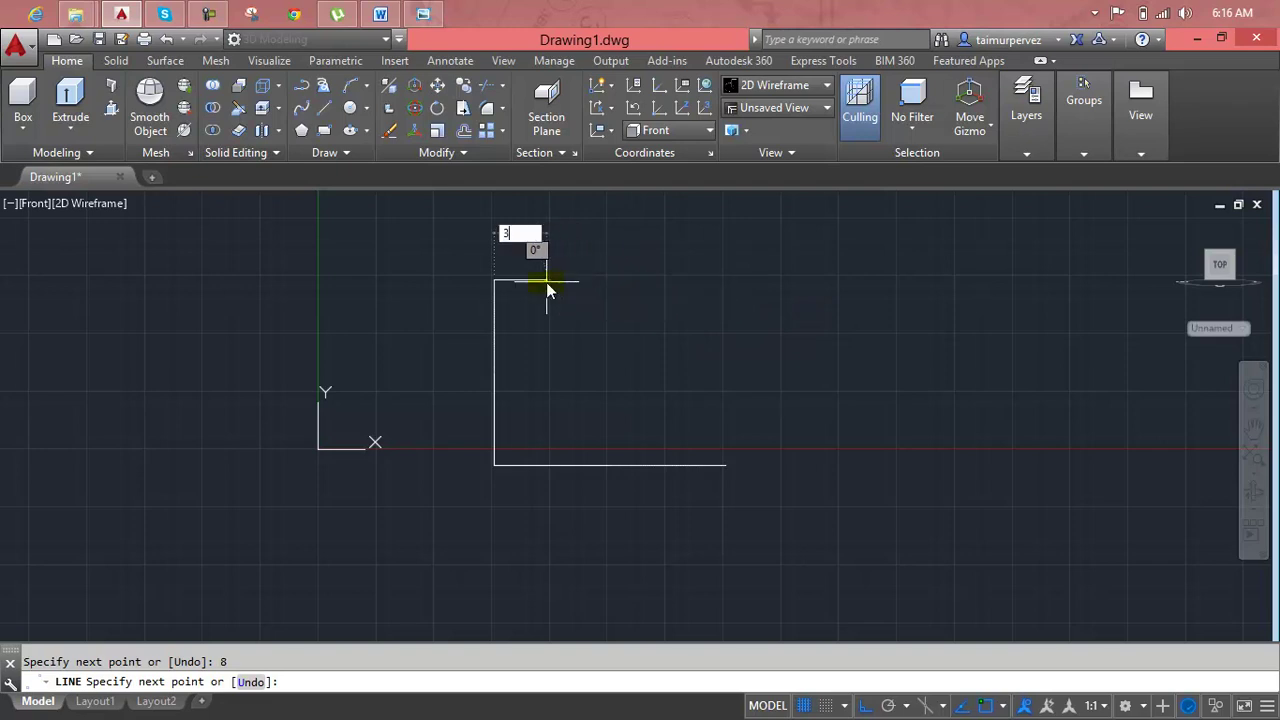
{"action": "key", "text": "Return"}
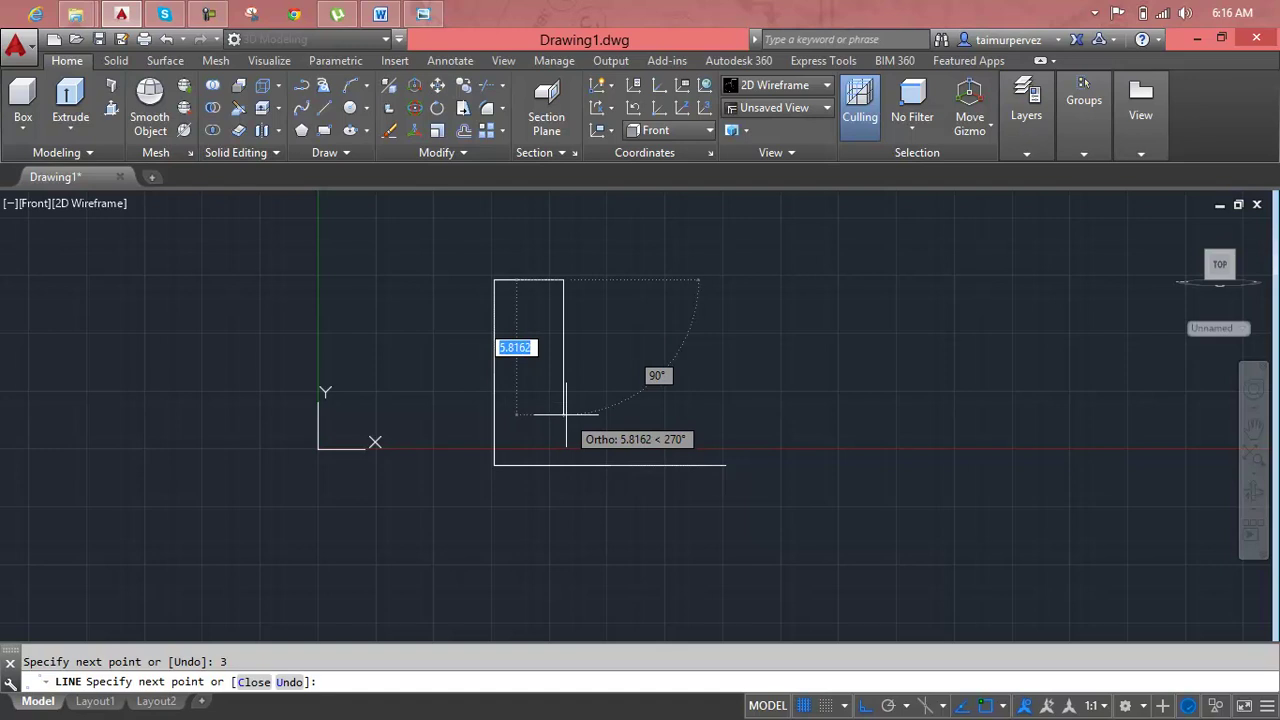
{"action": "key", "text": "Escape"}
Offset the base line 3 units upward, then delete that misplaced copy.
{"action": "left_click", "coordinate": [568, 464]}
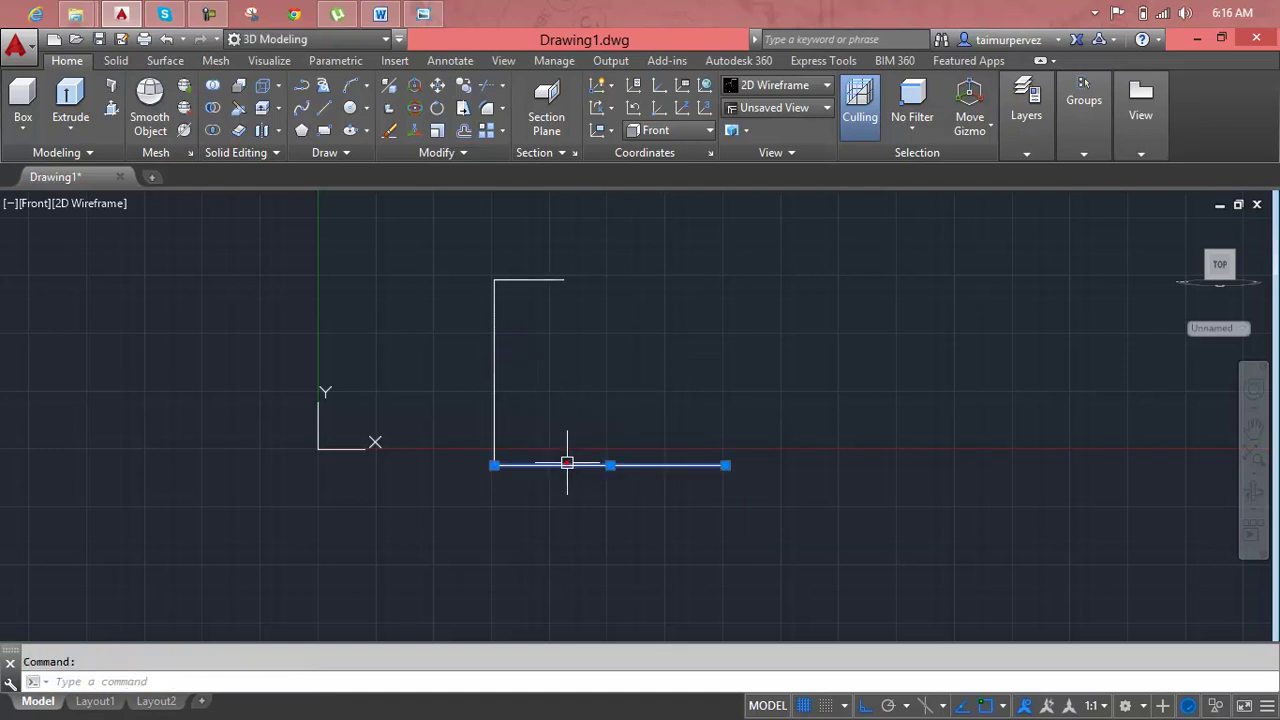
{"action": "type", "text": "o"}
{"action": "key", "text": "Return"}
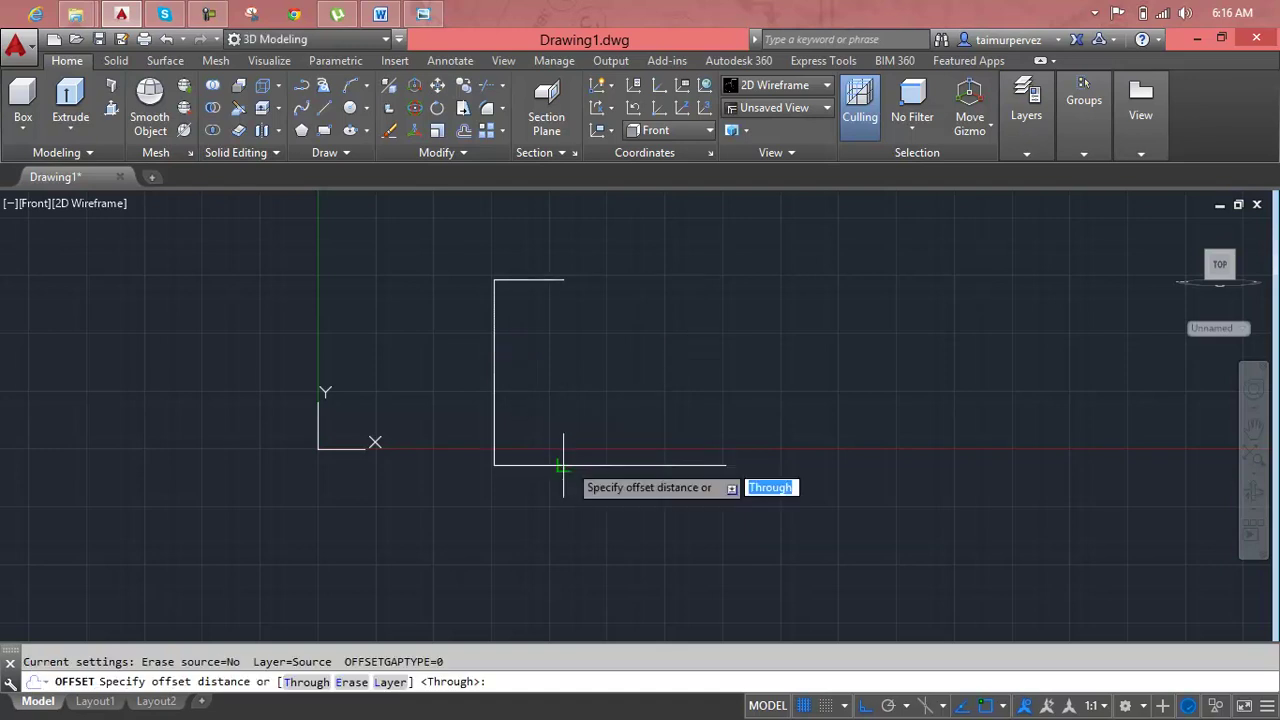
{"action": "type", "text": "3"}
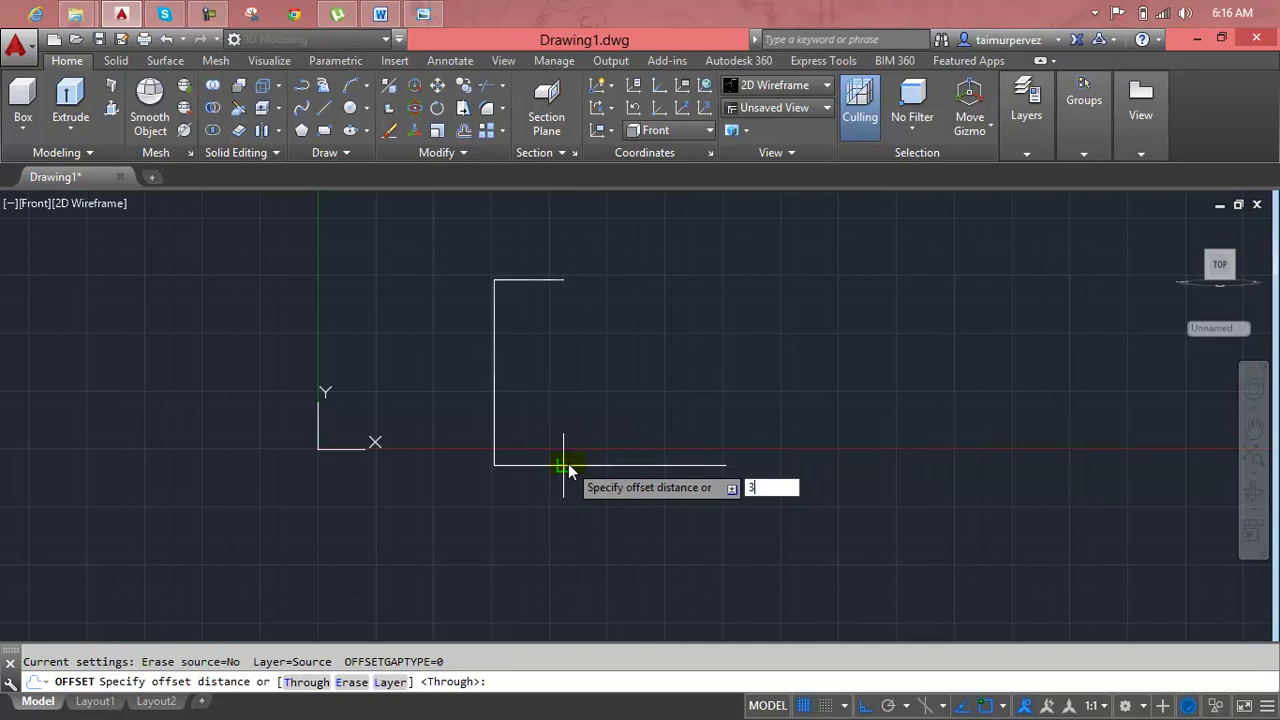
{"action": "key", "text": "Return"}
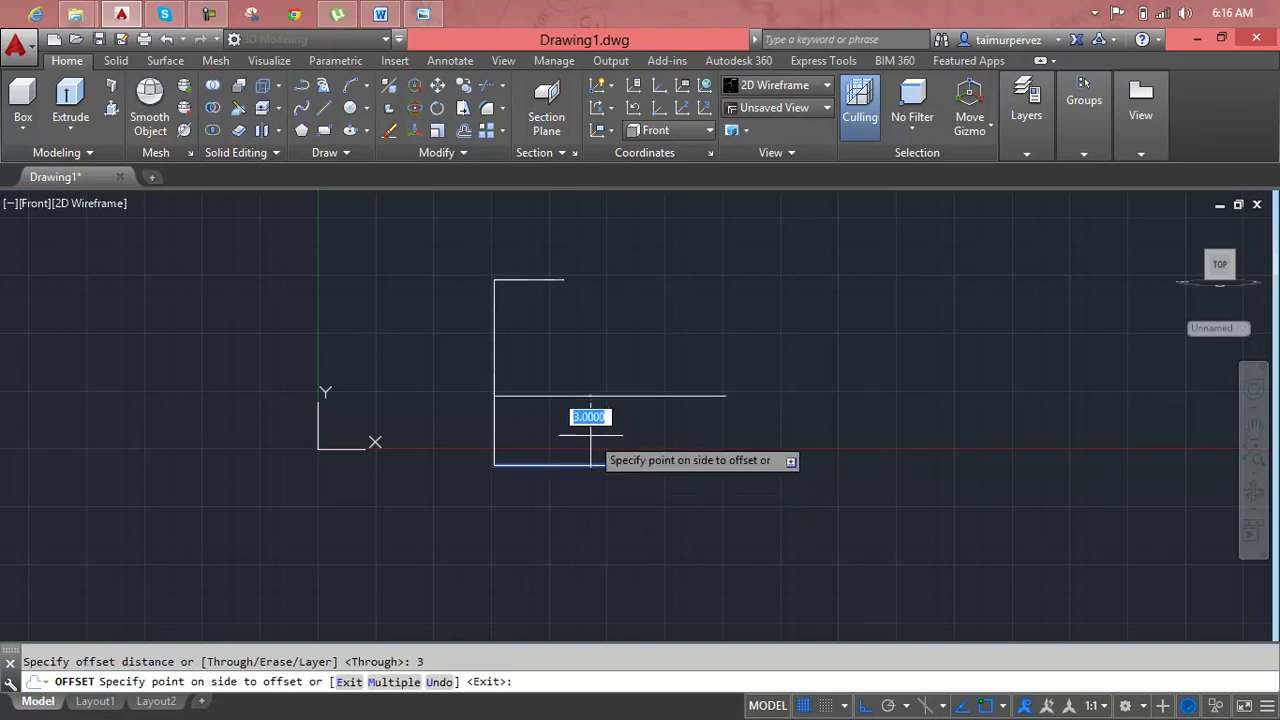
{"action": "left_click", "coordinate": [590, 428]}
{"action": "key", "text": "Escape"}
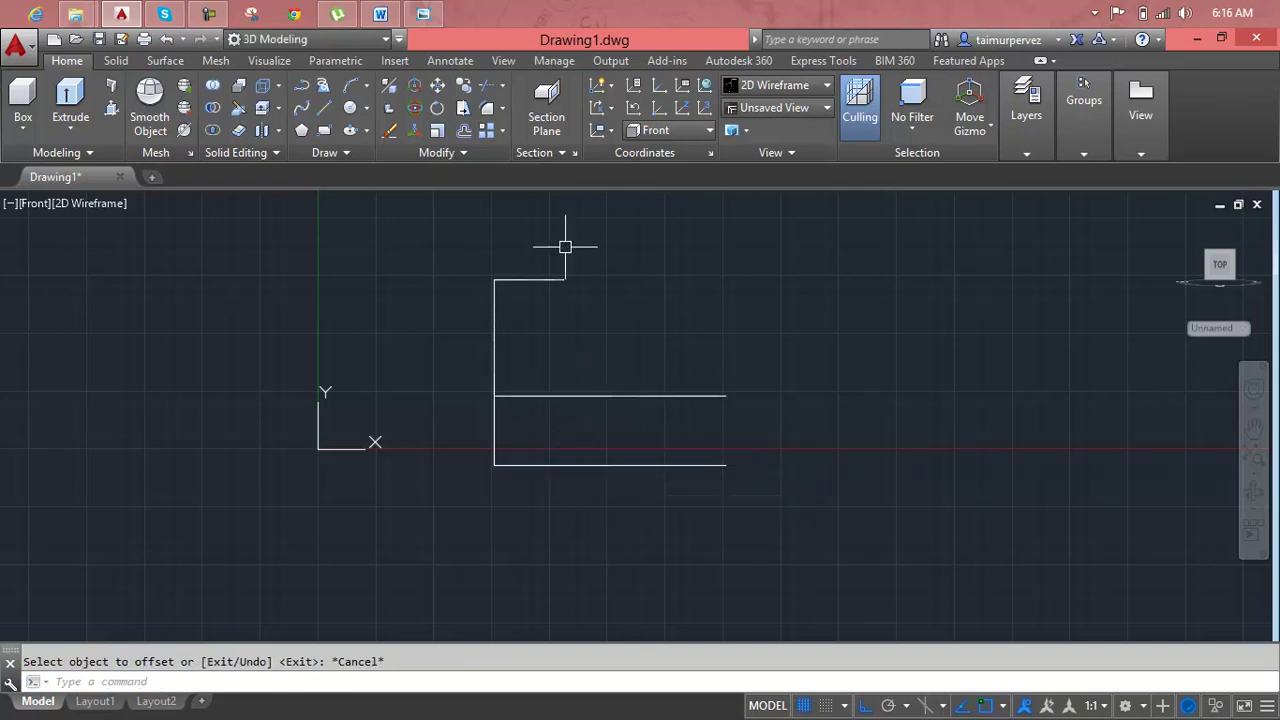
{"action": "left_click", "coordinate": [436, 13]}
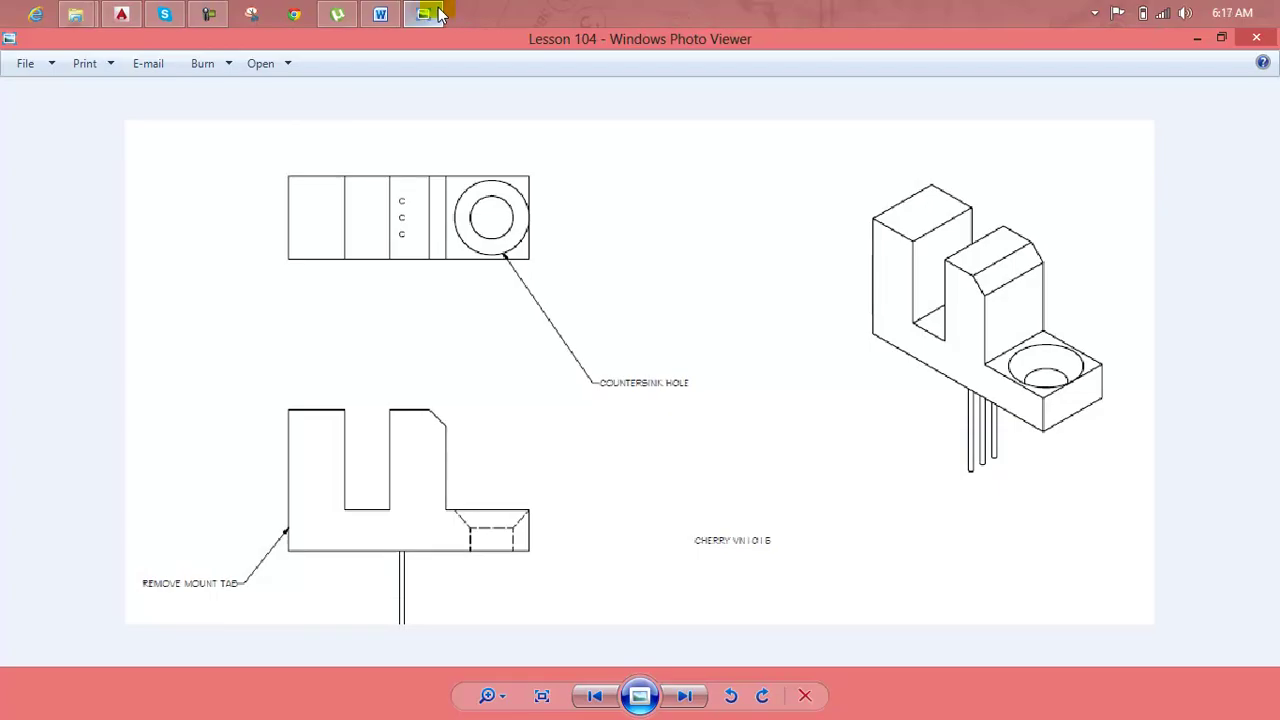
{"action": "left_click", "coordinate": [440, 13]}
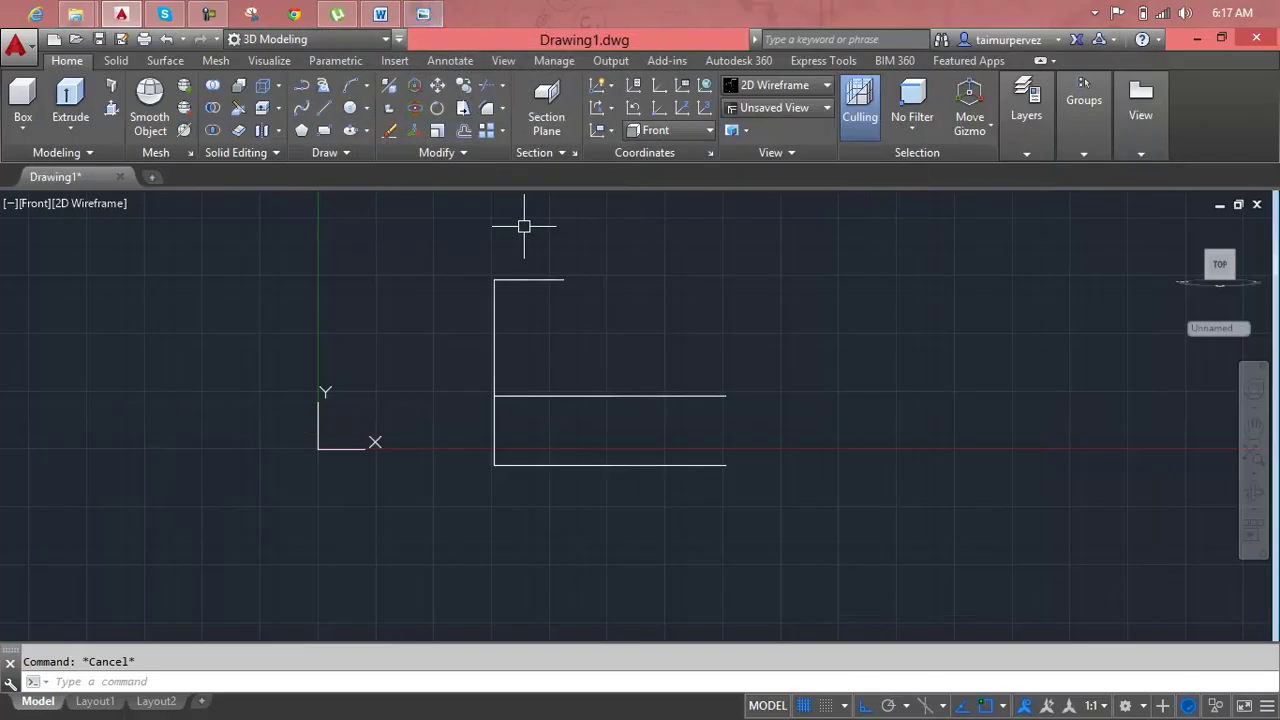
{"action": "left_click", "coordinate": [608, 392]}
{"action": "key", "text": "Delete"}
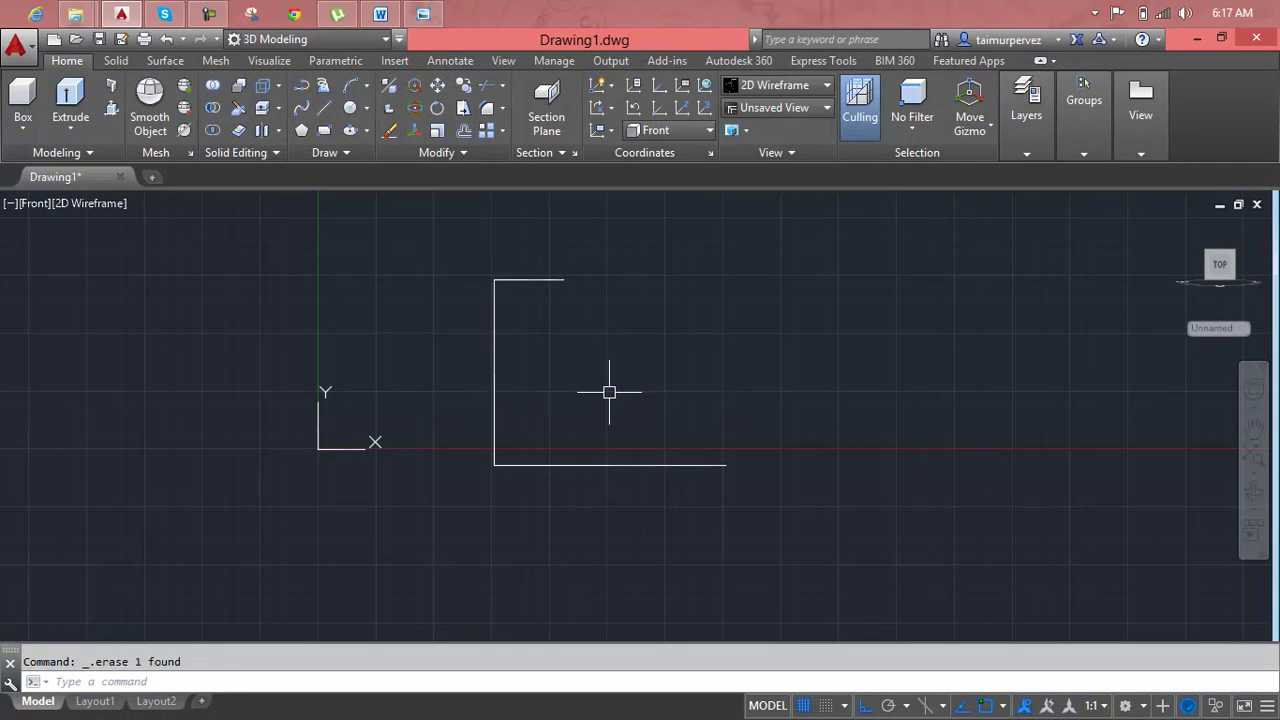
Offset the base line 2 units upward.
{"action": "type", "text": "o"}
{"action": "key", "text": "Return"}
{"action": "type", "text": "2"}
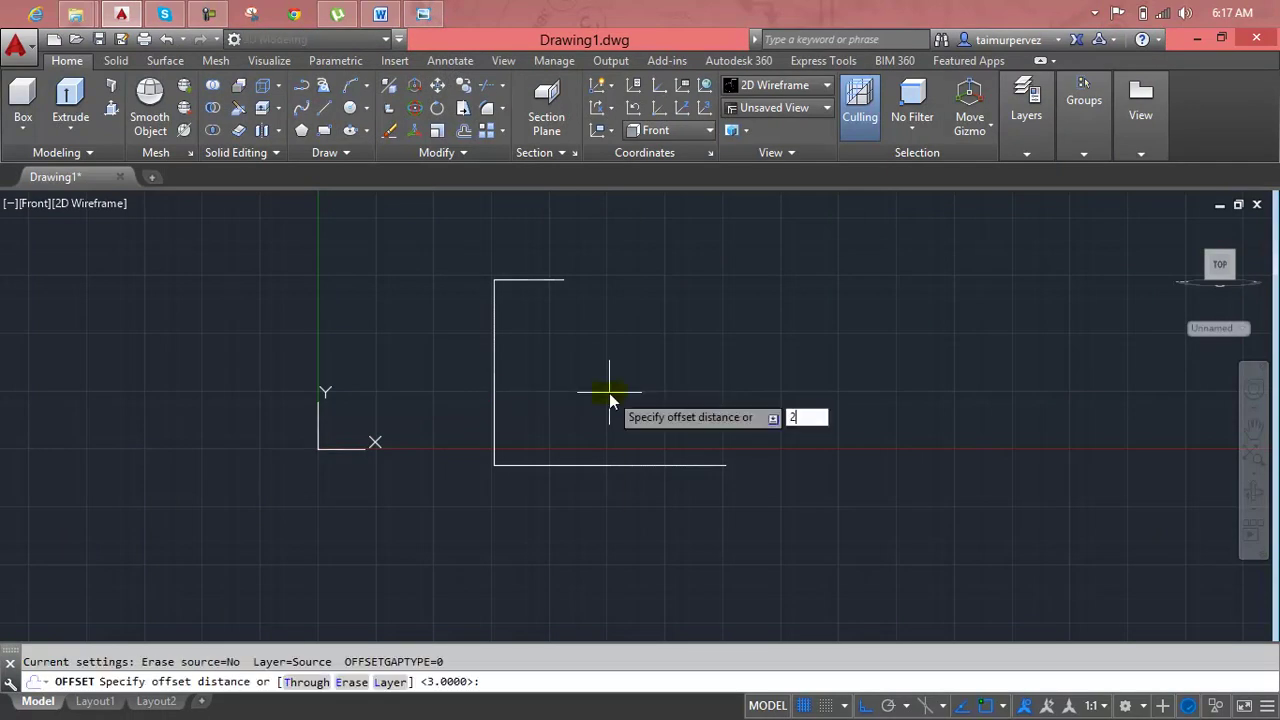
{"action": "key", "text": "Return"}
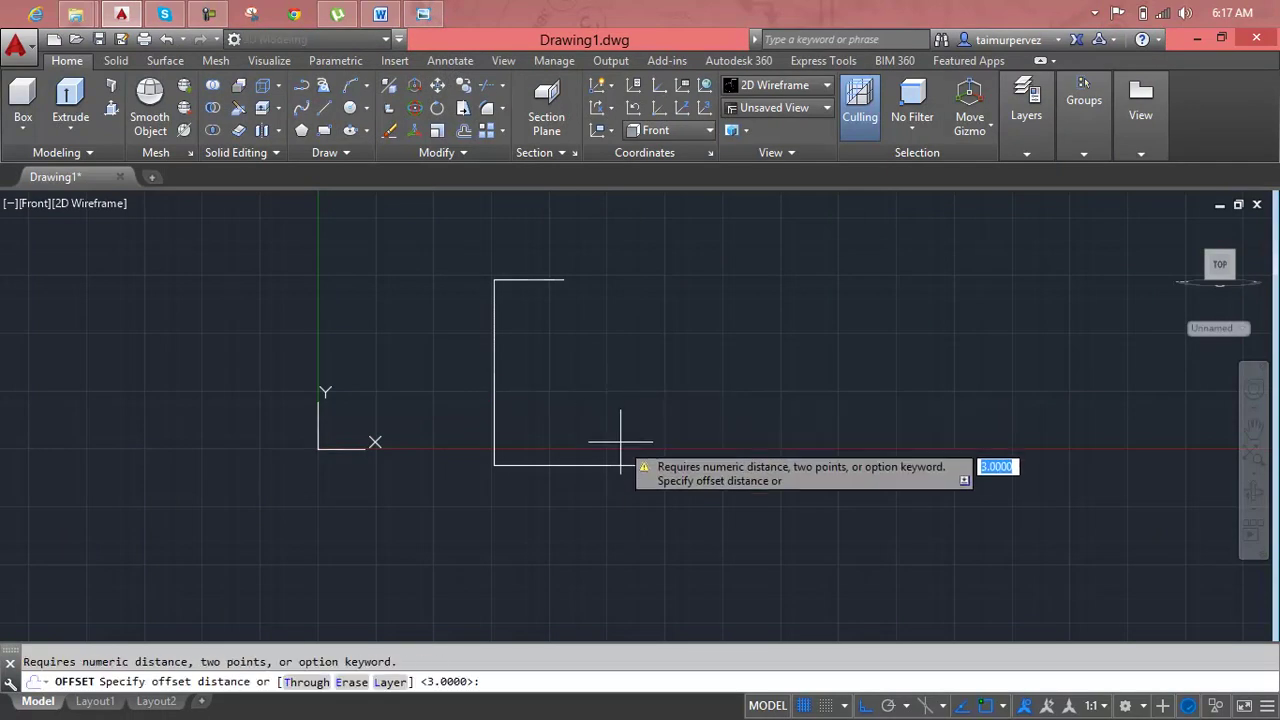
{"action": "key", "text": "Escape"}
{"action": "type", "text": "o"}
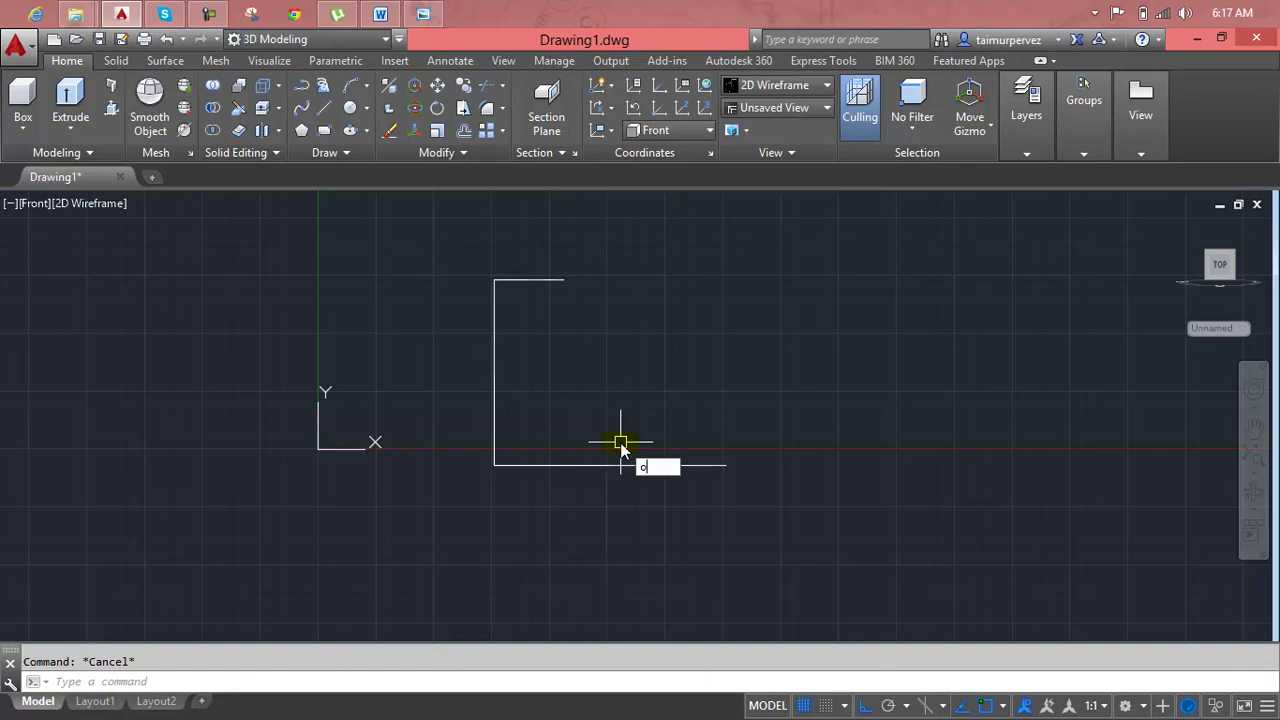
{"action": "key", "text": "Return"}
{"action": "type", "text": "2"}
{"action": "key", "text": "Return"}
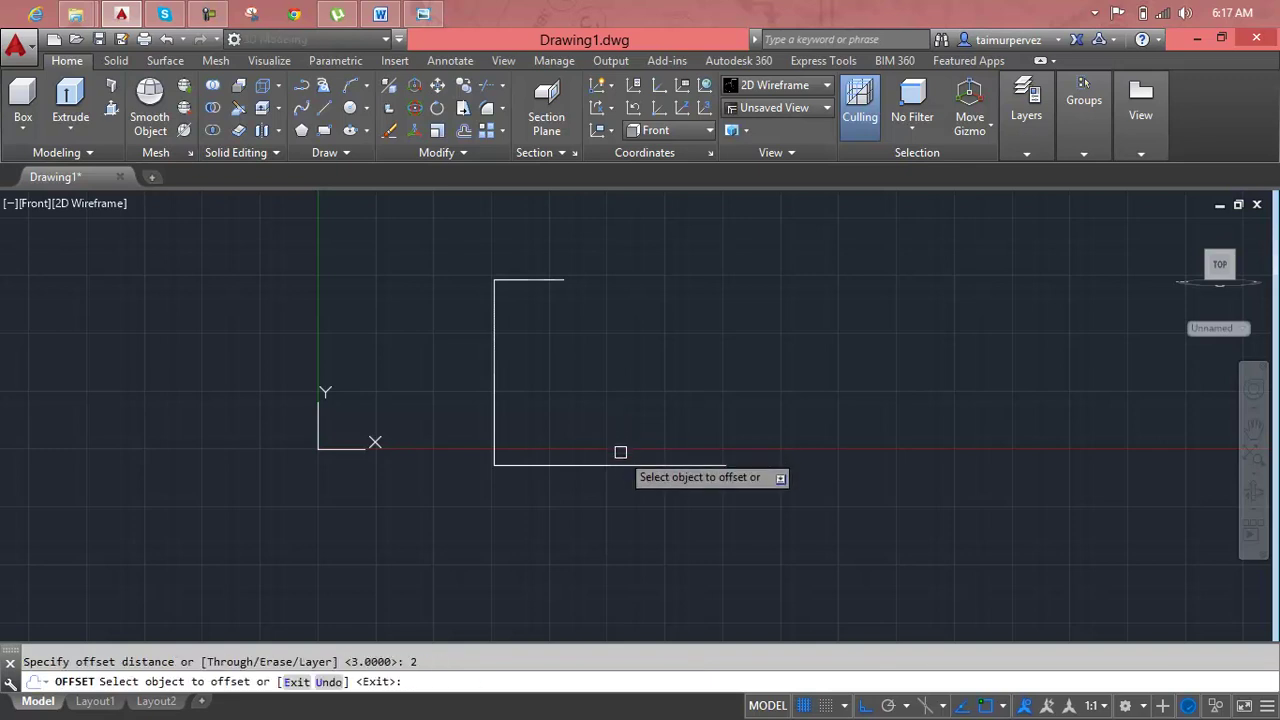
{"action": "left_click", "coordinate": [620, 464]}
{"action": "left_click", "coordinate": [631, 420]}
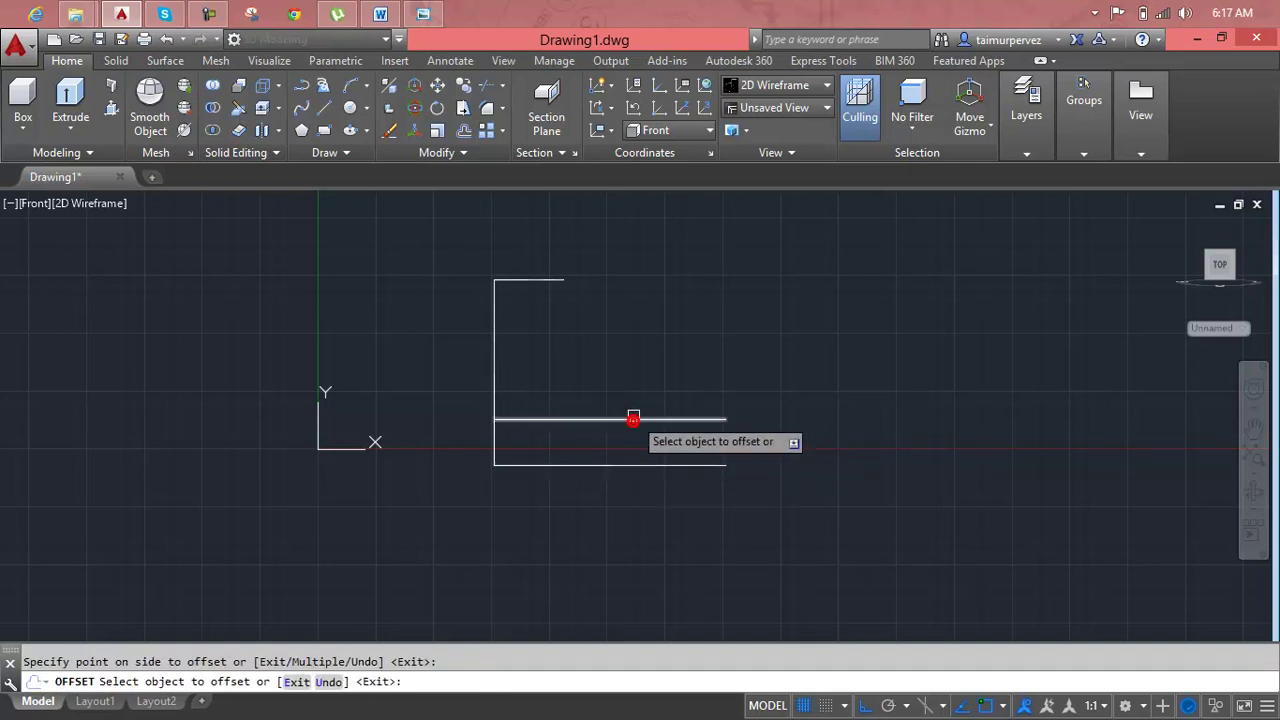
{"action": "key", "text": "Escape"}
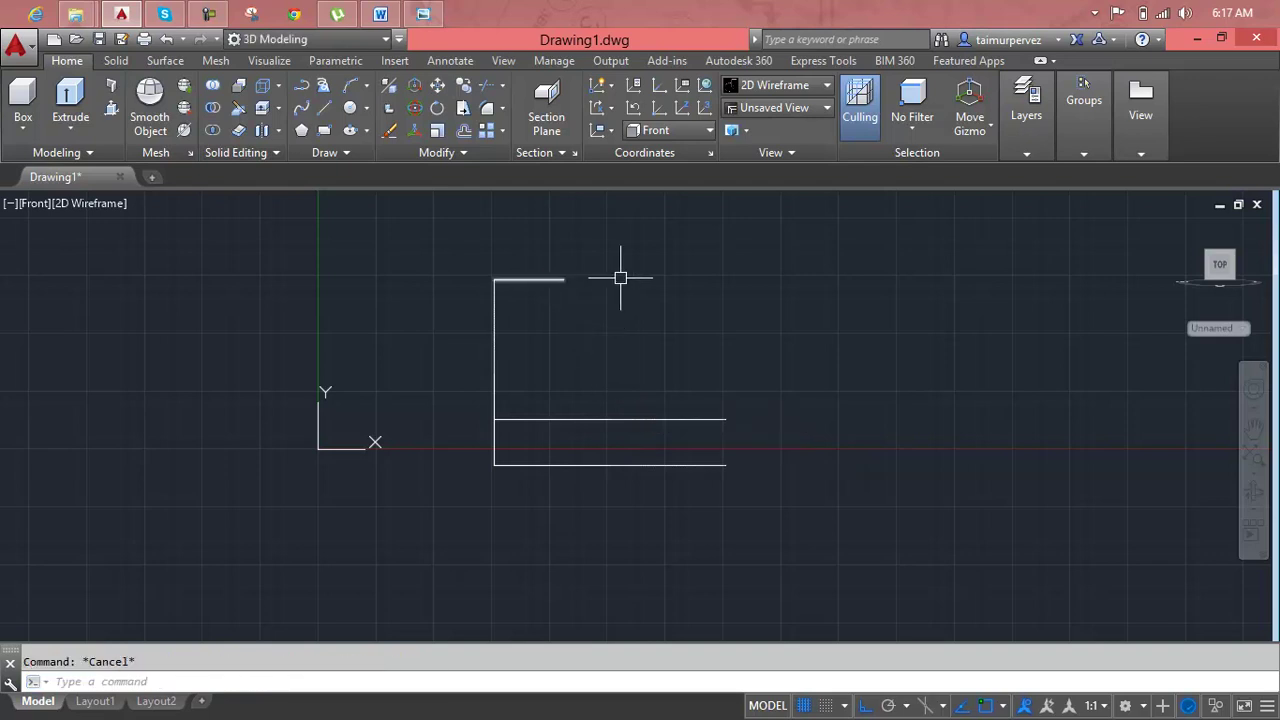
Erase the short 3-unit top edge.
{"action": "type", "text": "lb"}
{"action": "key", "text": "Return"}
{"action": "key", "text": "Escape"}
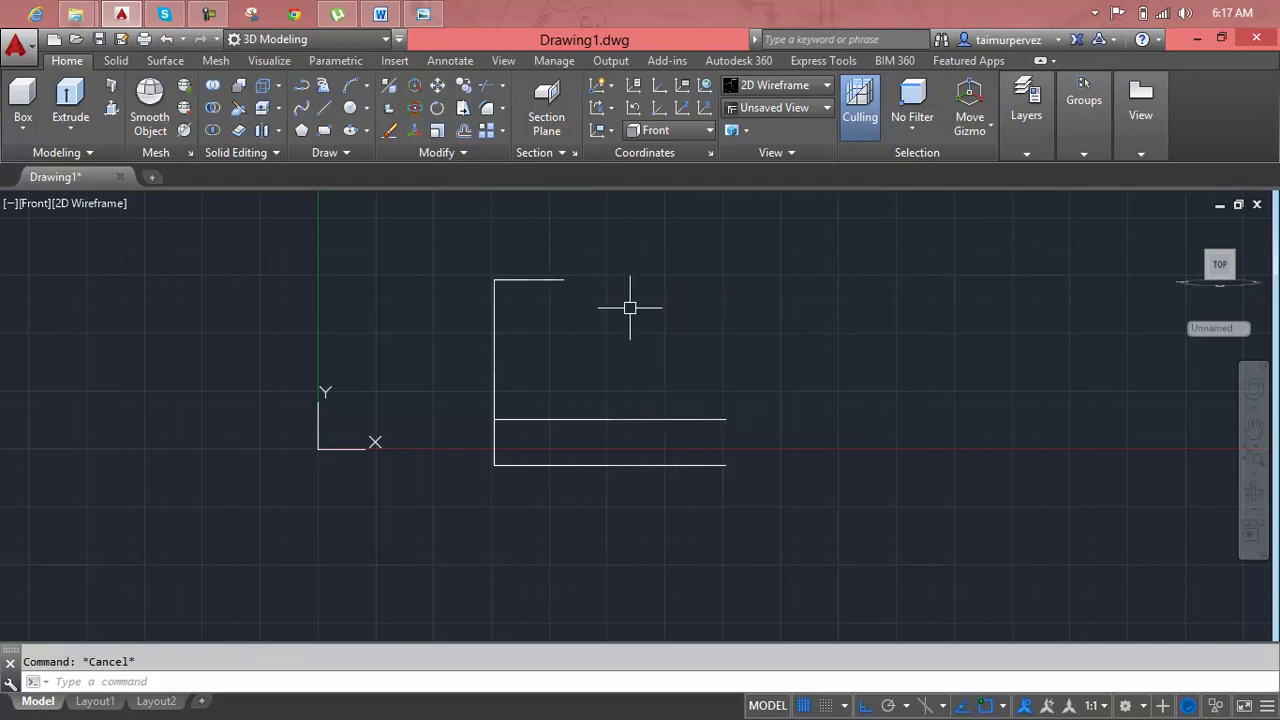
{"action": "left_click", "coordinate": [551, 279]}
{"action": "key", "text": "Delete"}
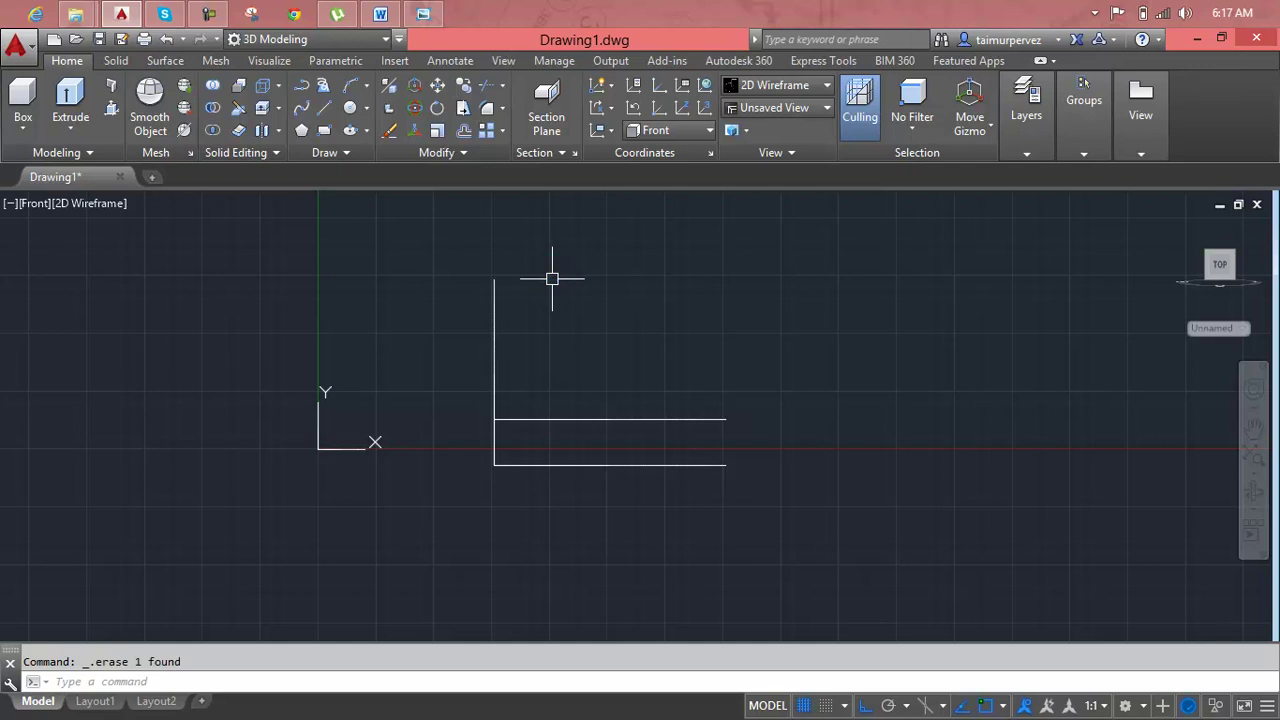
Offset the left upright three times to the right at 2.3-unit spacing.
{"action": "type", "text": "o"}
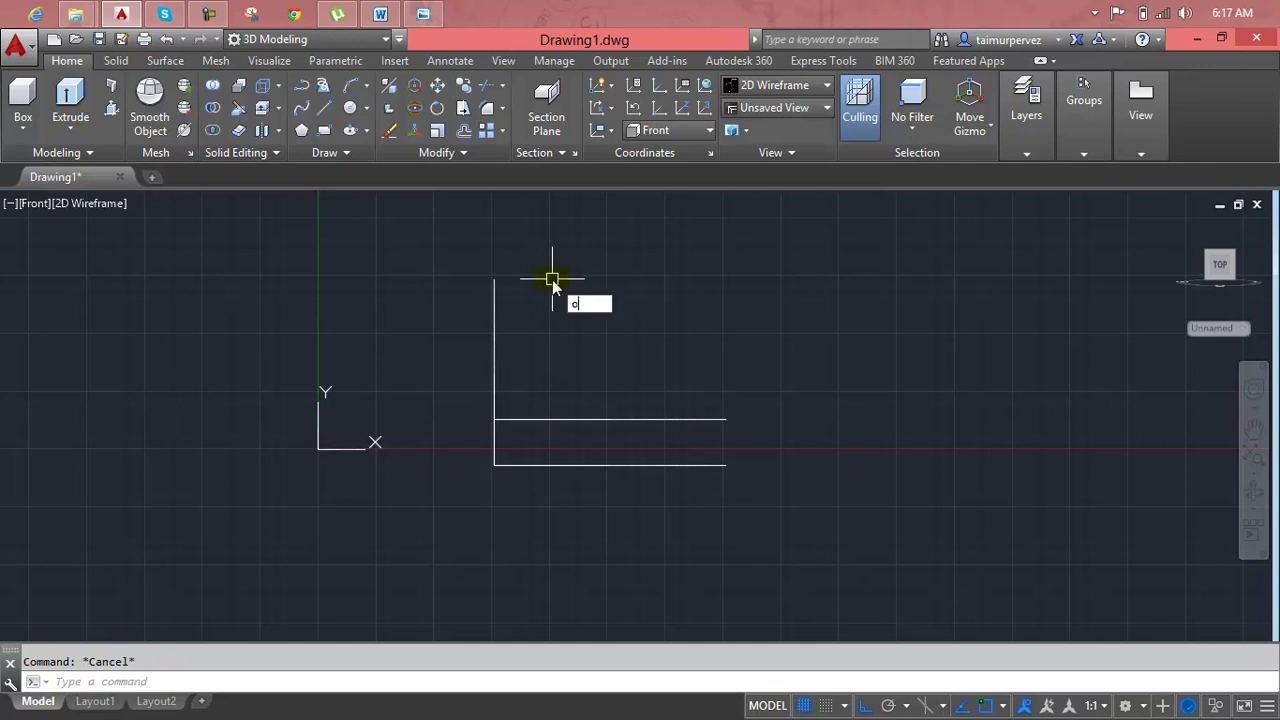
{"action": "key", "text": "Return"}
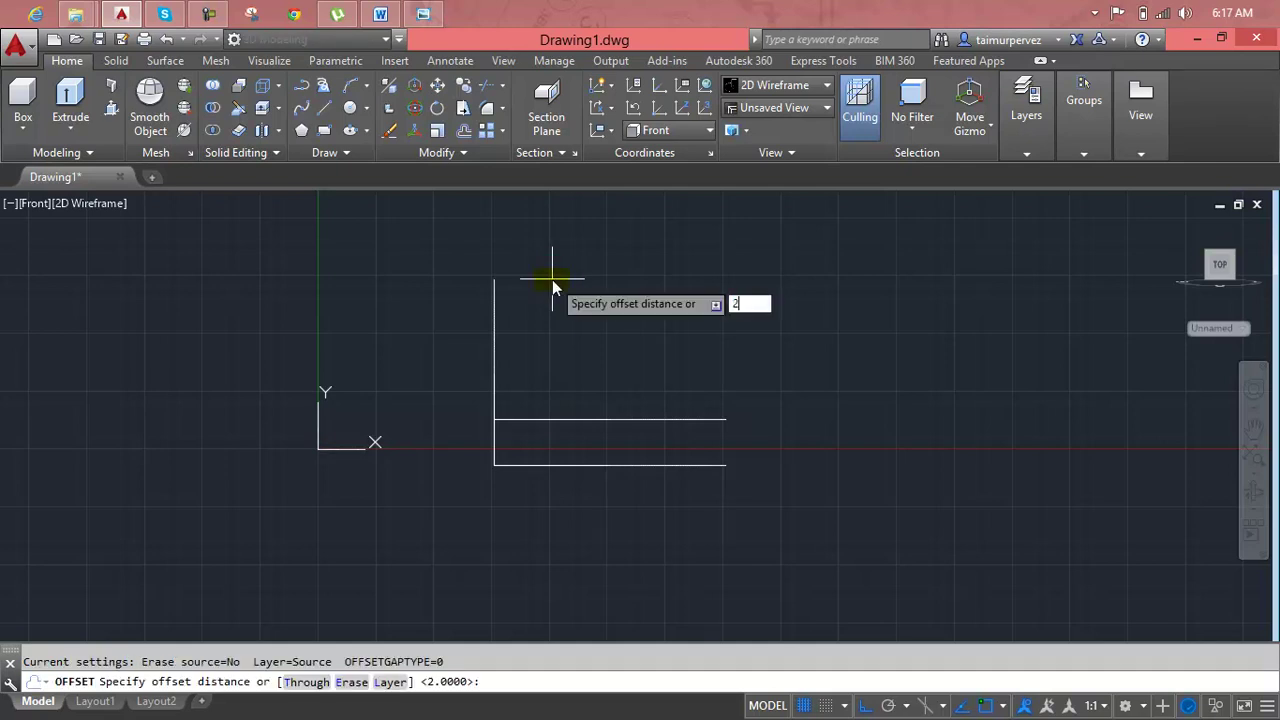
{"action": "type", "text": ".3"}
{"action": "key", "text": "Return"}
{"action": "left_click", "coordinate": [494, 321]}
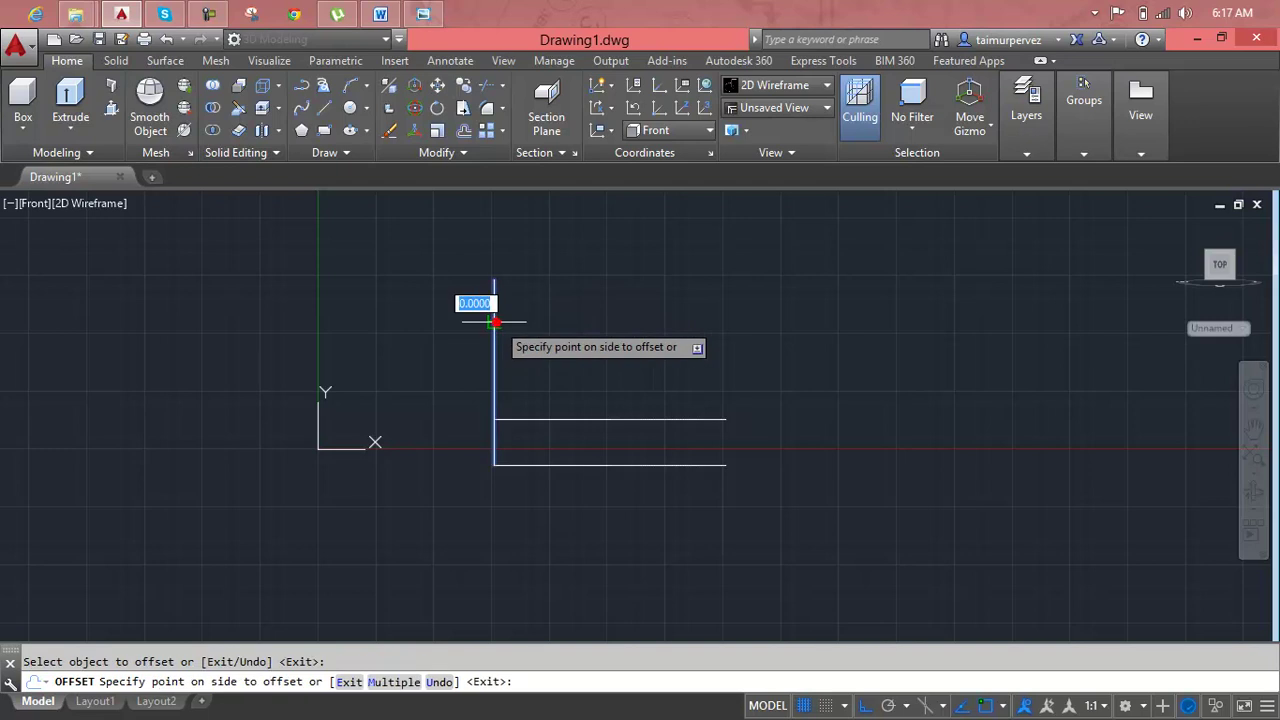
{"action": "left_click", "coordinate": [508, 321]}
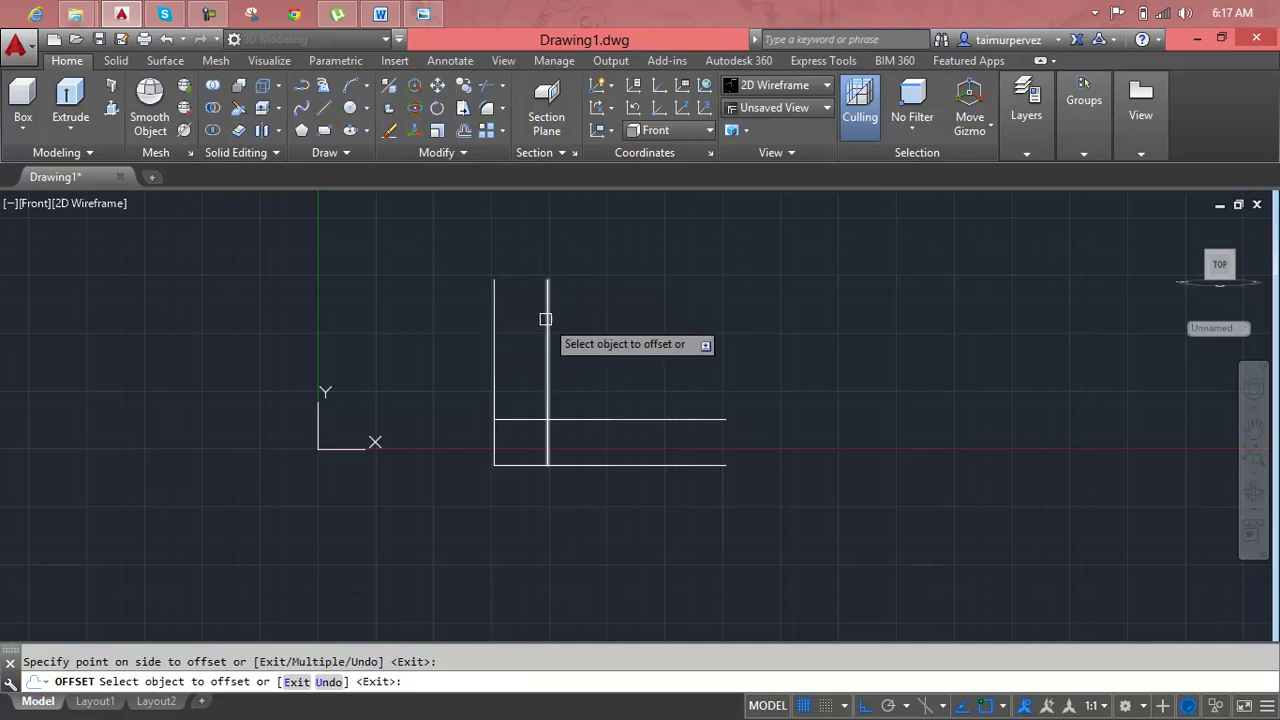
{"action": "left_click", "coordinate": [545, 319]}
{"action": "left_click", "coordinate": [594, 316]}
{"action": "left_click", "coordinate": [601, 319]}
{"action": "left_click", "coordinate": [614, 318]}
{"action": "key", "text": "Escape"}
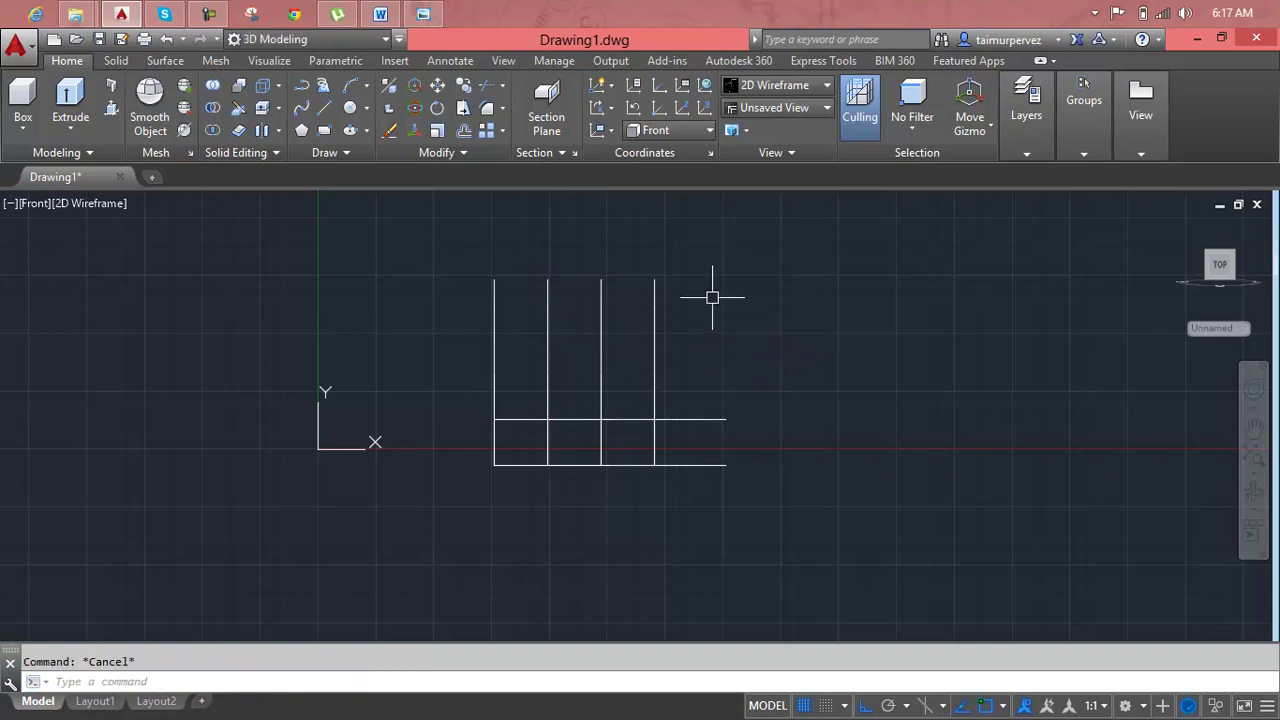
{"action": "left_click", "coordinate": [425, 13]}
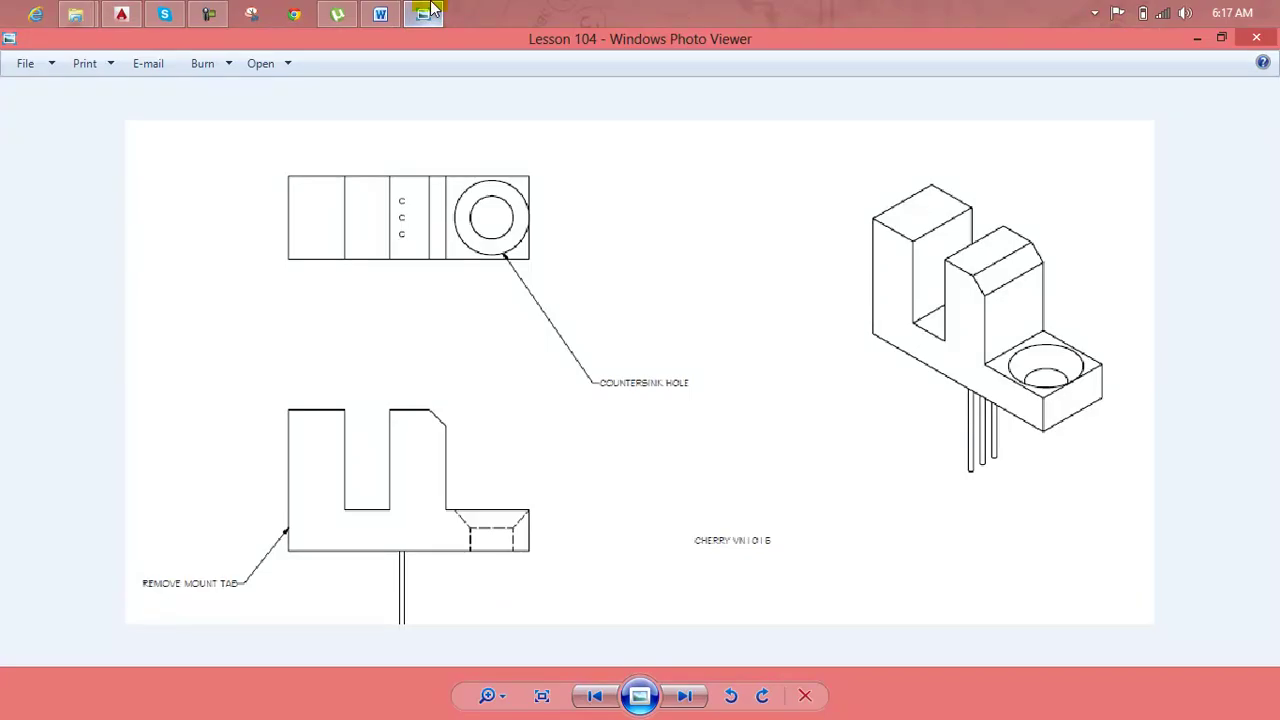
{"action": "left_click", "coordinate": [432, 8]}
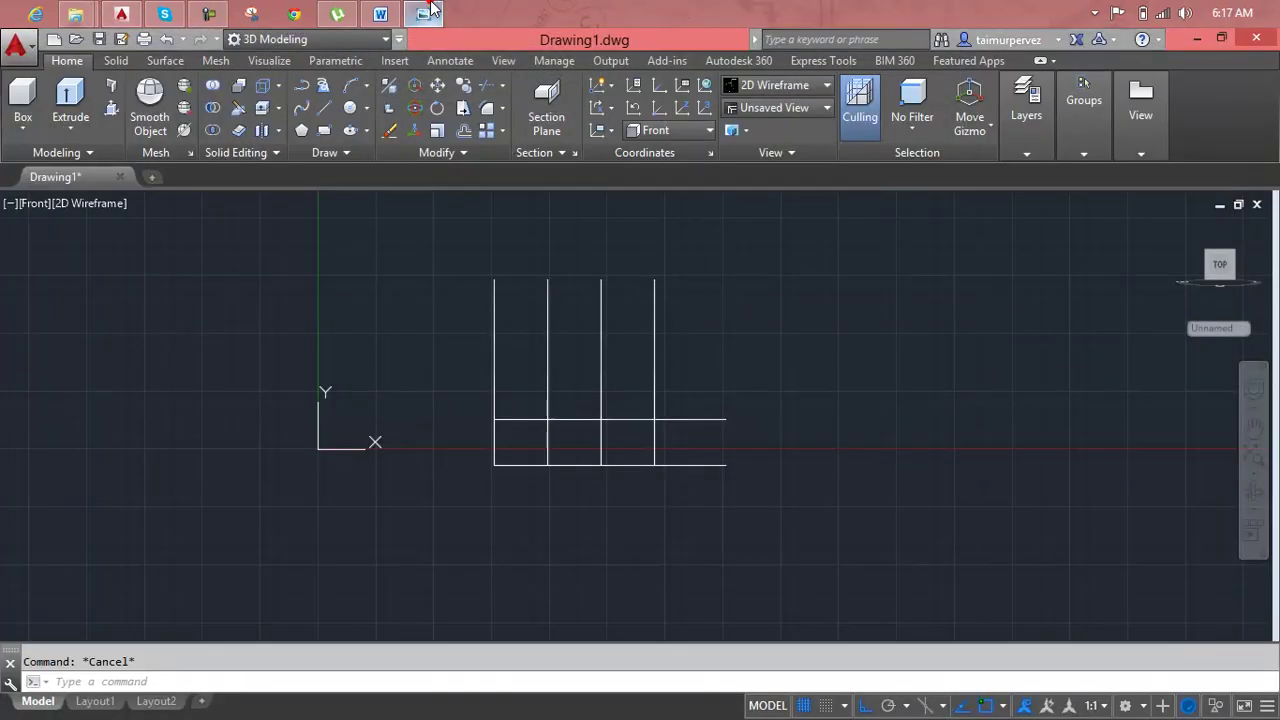
Delete the two rightmost vertical construction lines.
{"action": "left_click", "coordinate": [432, 8]}
{"action": "left_click", "coordinate": [432, 8]}
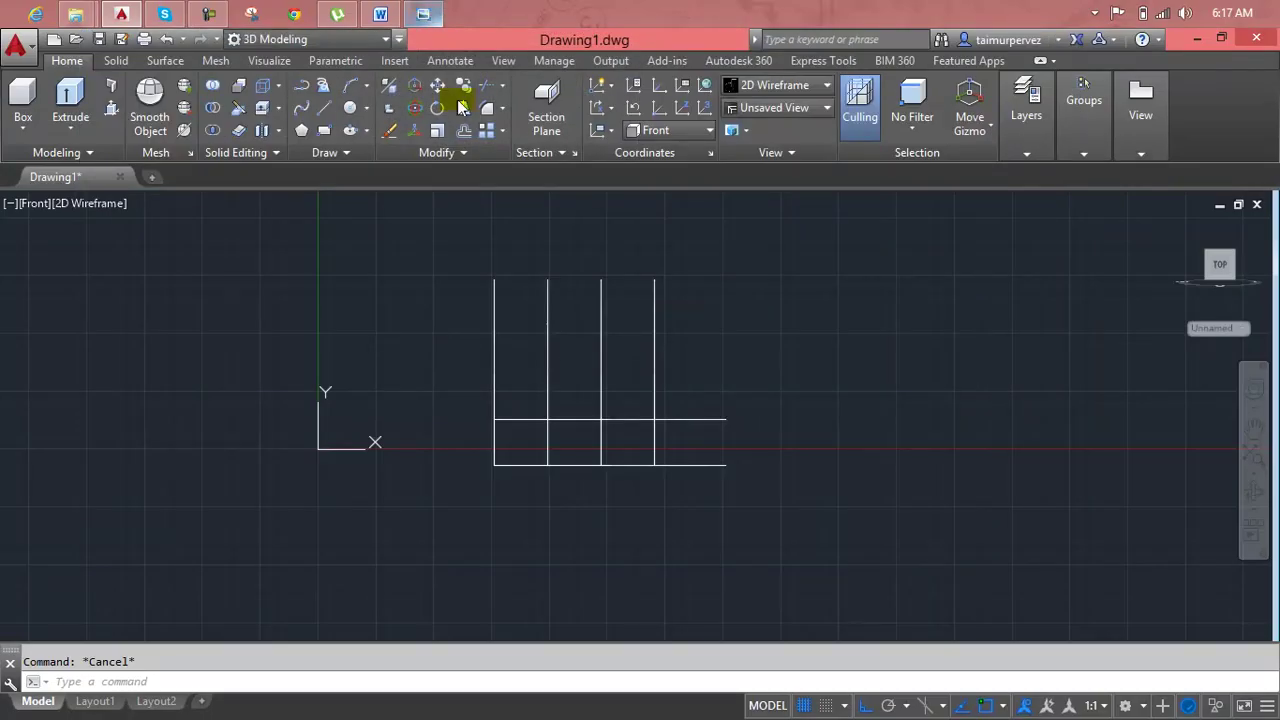
{"action": "left_click", "coordinate": [600, 282]}
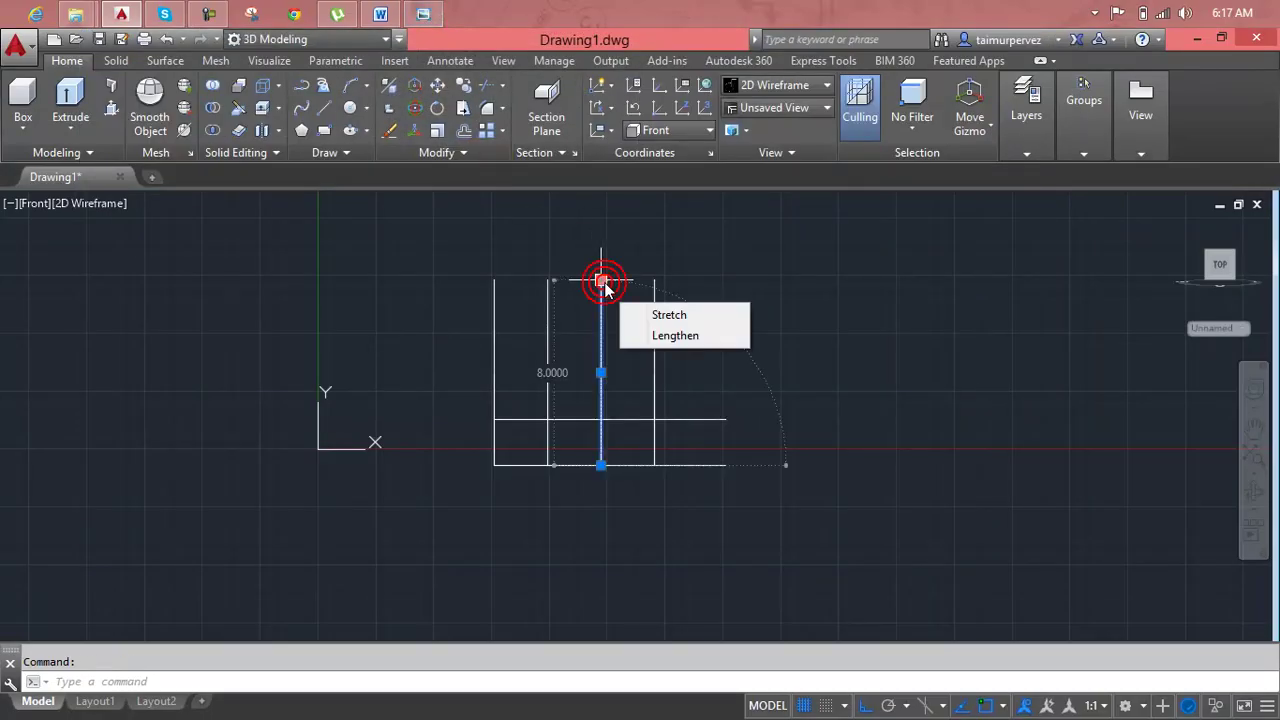
{"action": "key", "text": "Escape"}
{"action": "left_click", "coordinate": [600, 305]}
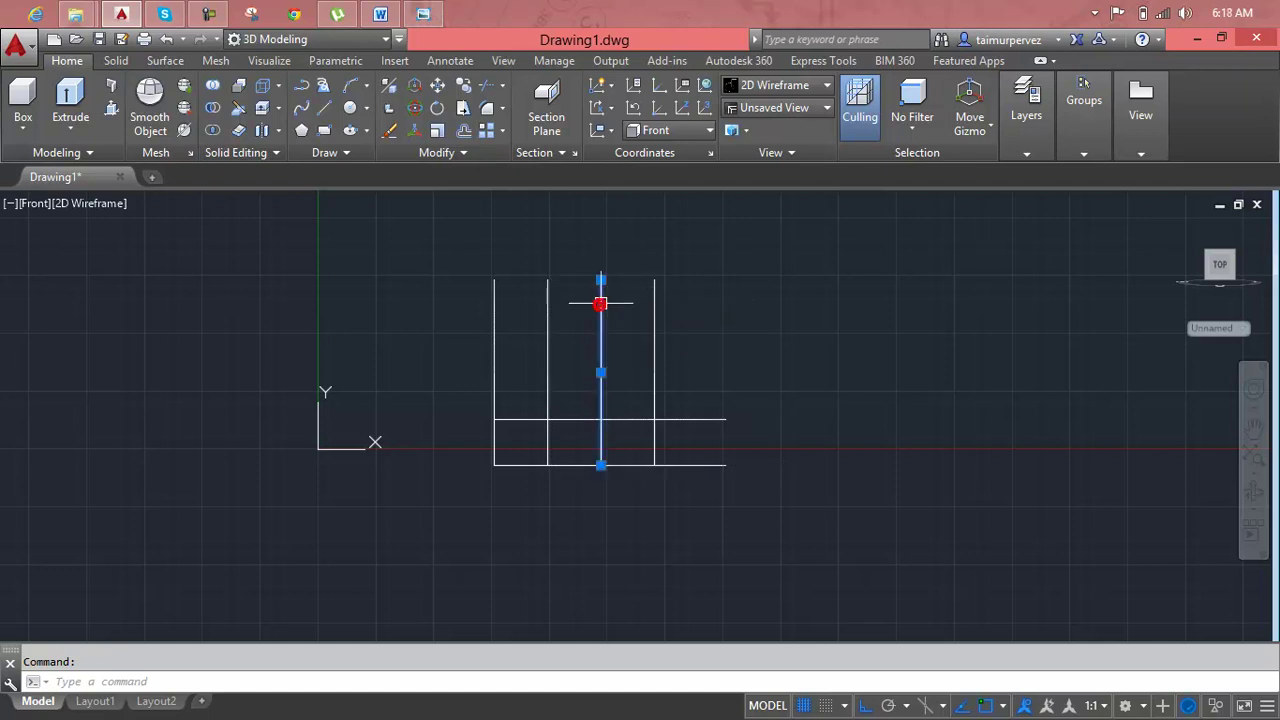
{"action": "key", "text": "Delete"}
{"action": "left_click", "coordinate": [655, 292]}
{"action": "key", "text": "Delete"}
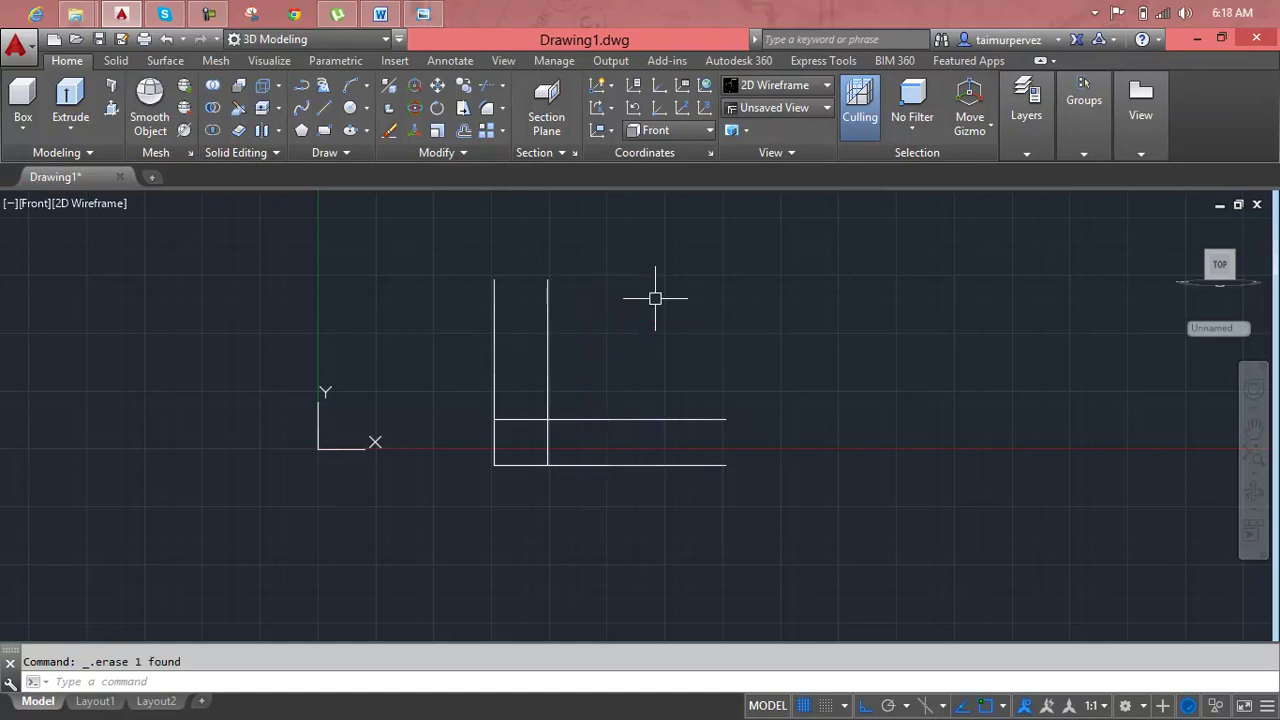
Offset a vertical line 1.8 units right to form the slot.
{"action": "type", "text": "o"}
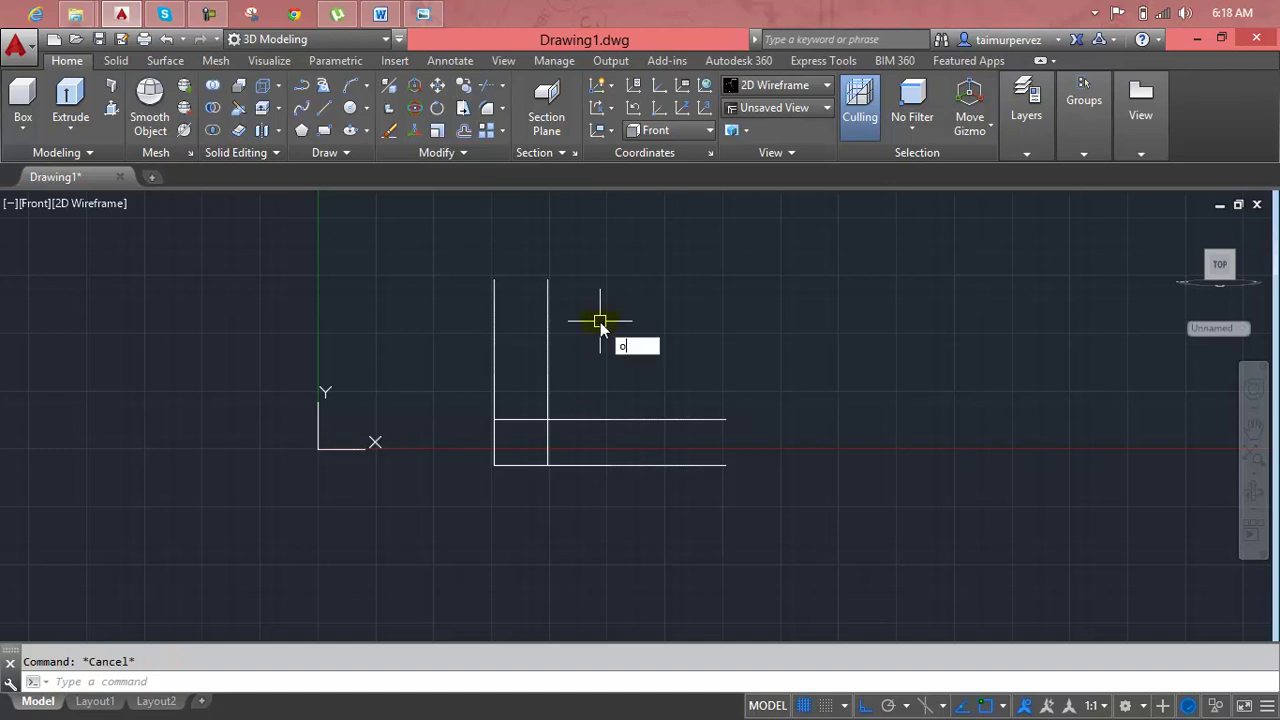
{"action": "key", "text": "Return"}
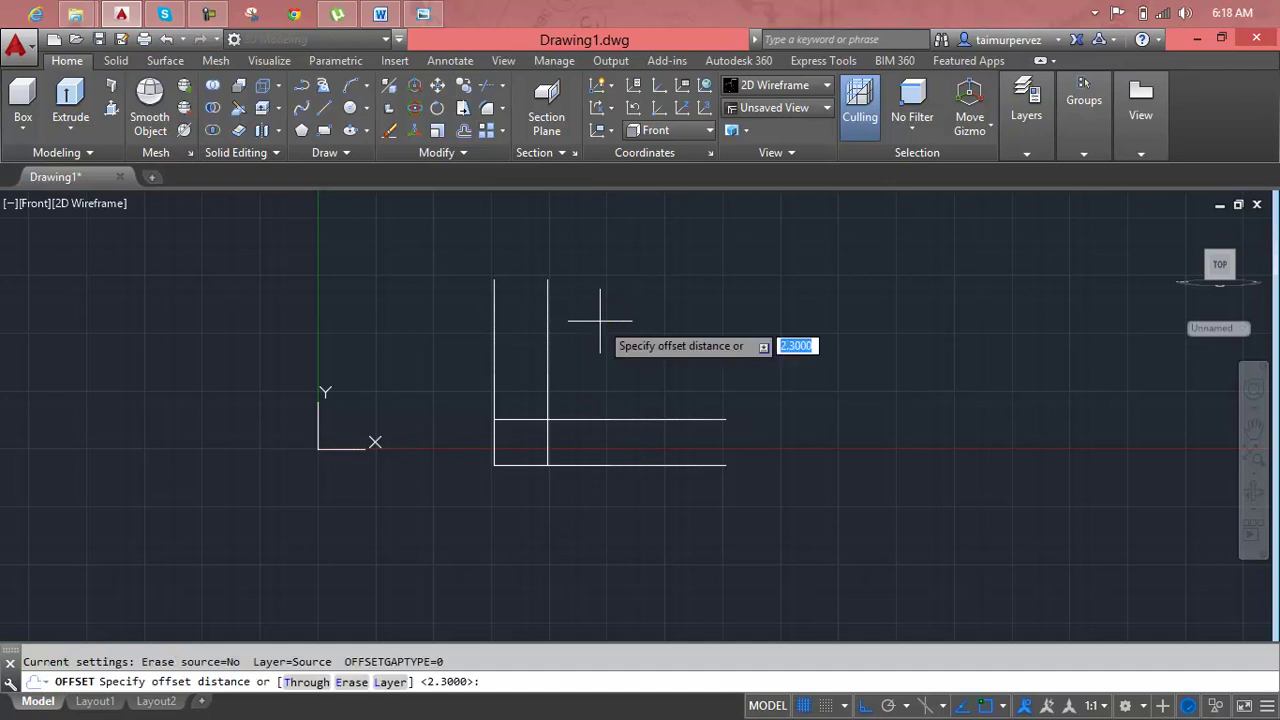
{"action": "type", "text": "1.8"}
{"action": "key", "text": "Return"}
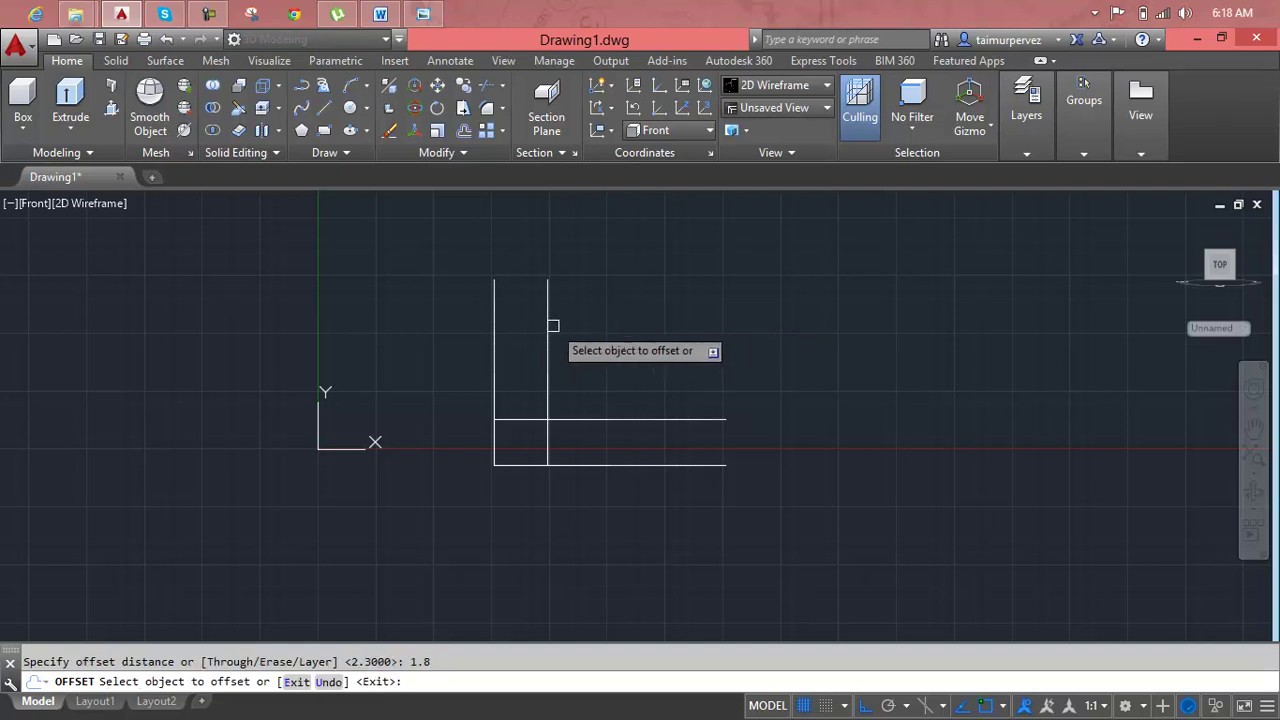
{"action": "left_click", "coordinate": [547, 325]}
{"action": "left_click", "coordinate": [579, 327]}
{"action": "key", "text": "Escape"}
Offset the new line 2.3 units right for the second upright.
{"action": "type", "text": "o"}
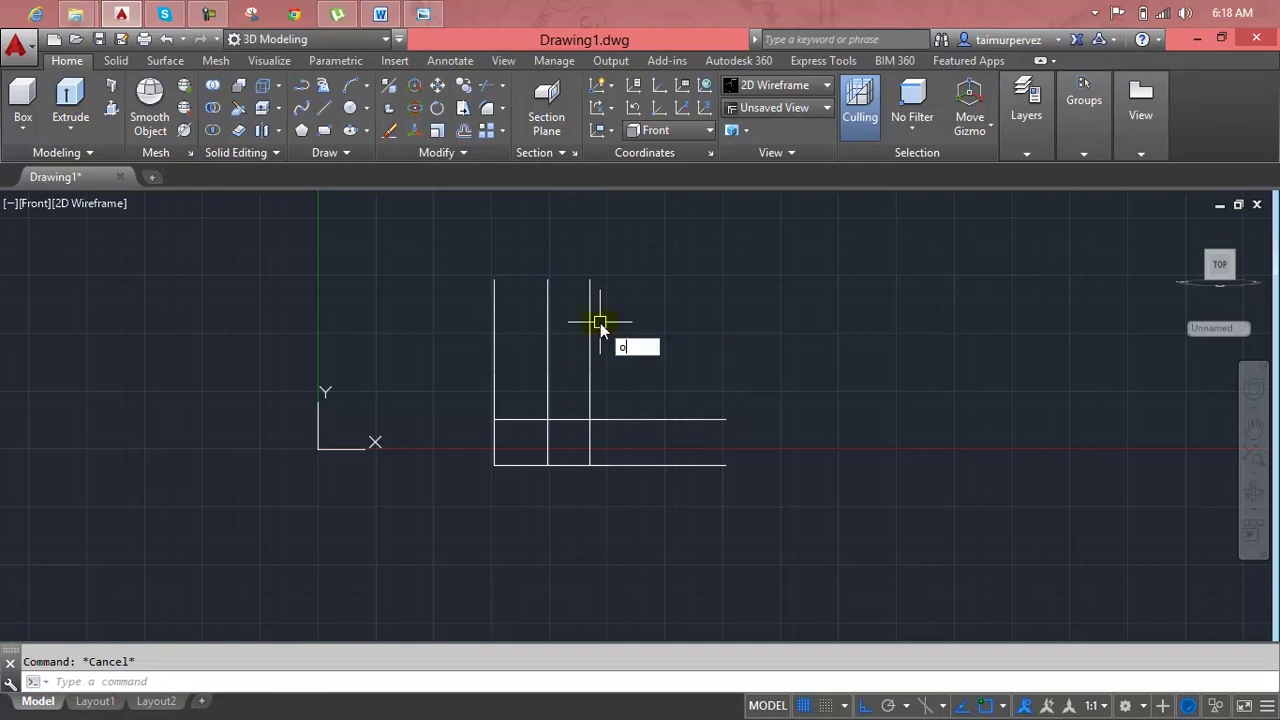
{"action": "key", "text": "Return"}
{"action": "type", "text": "2.3"}
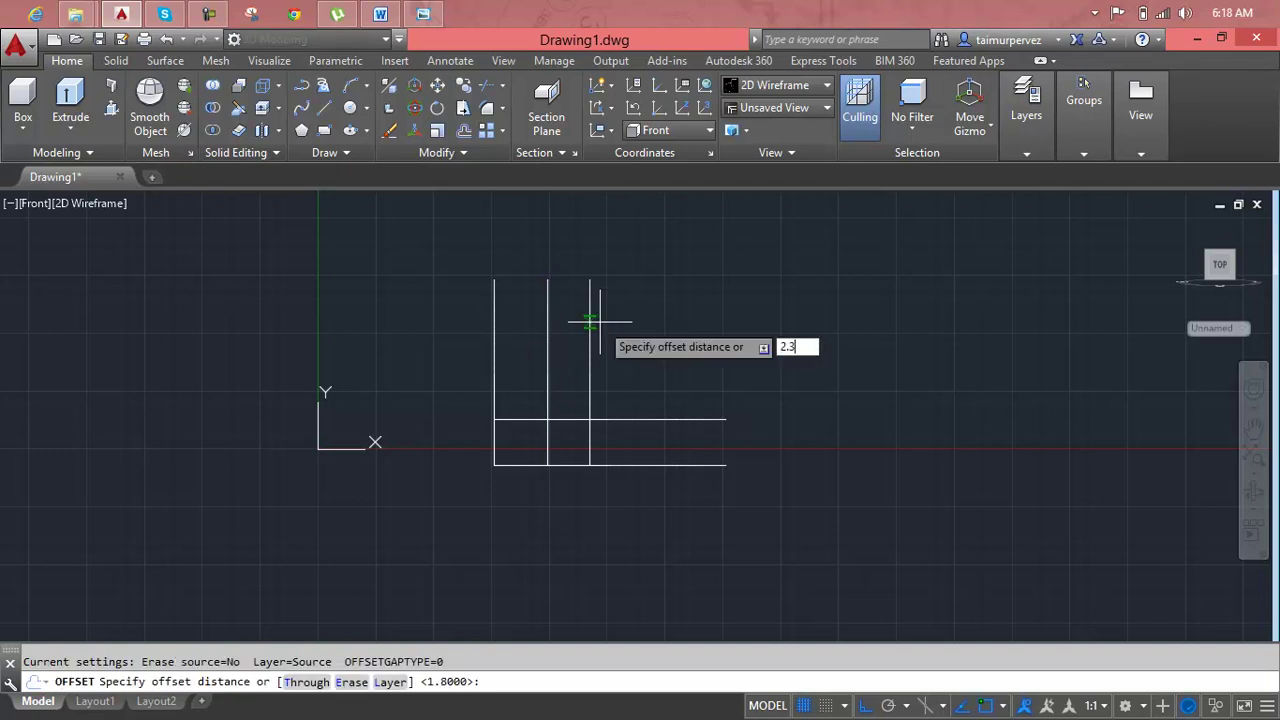
{"action": "key", "text": "Return"}
{"action": "left_click", "coordinate": [592, 316]}
{"action": "left_click", "coordinate": [611, 318]}
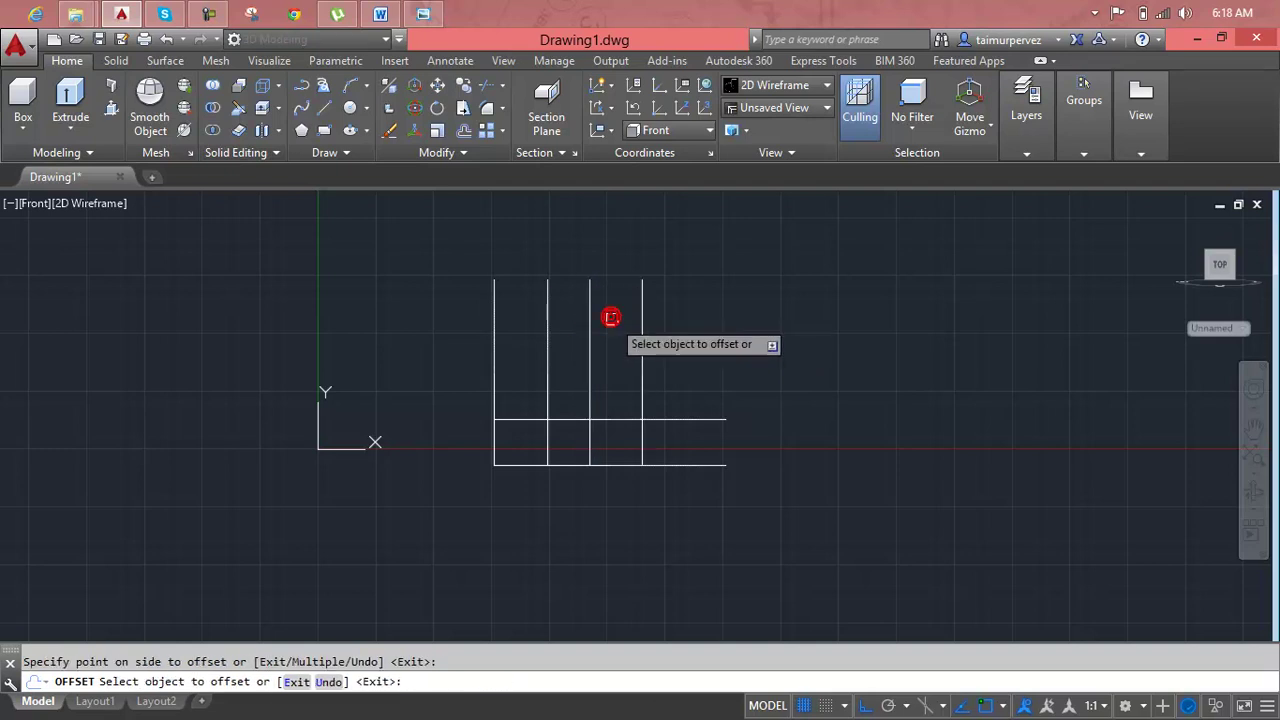
{"action": "key", "text": "Escape"}
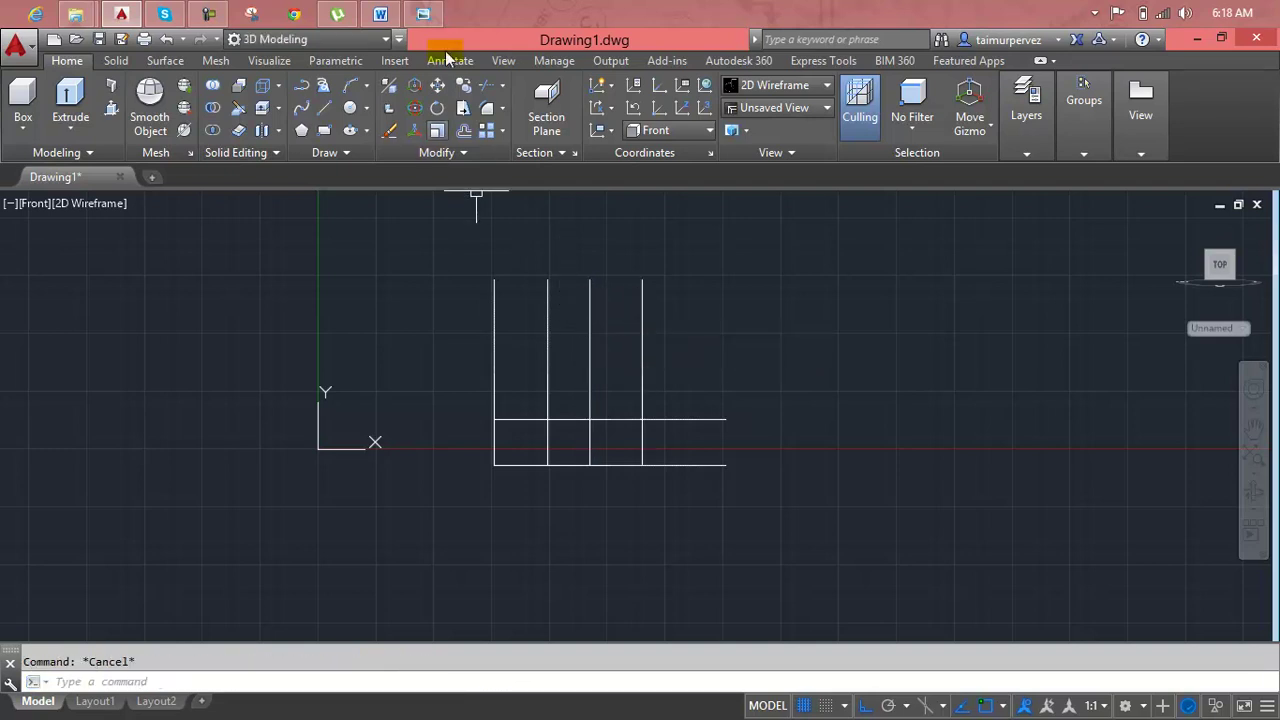
{"action": "left_click", "coordinate": [423, 14]}
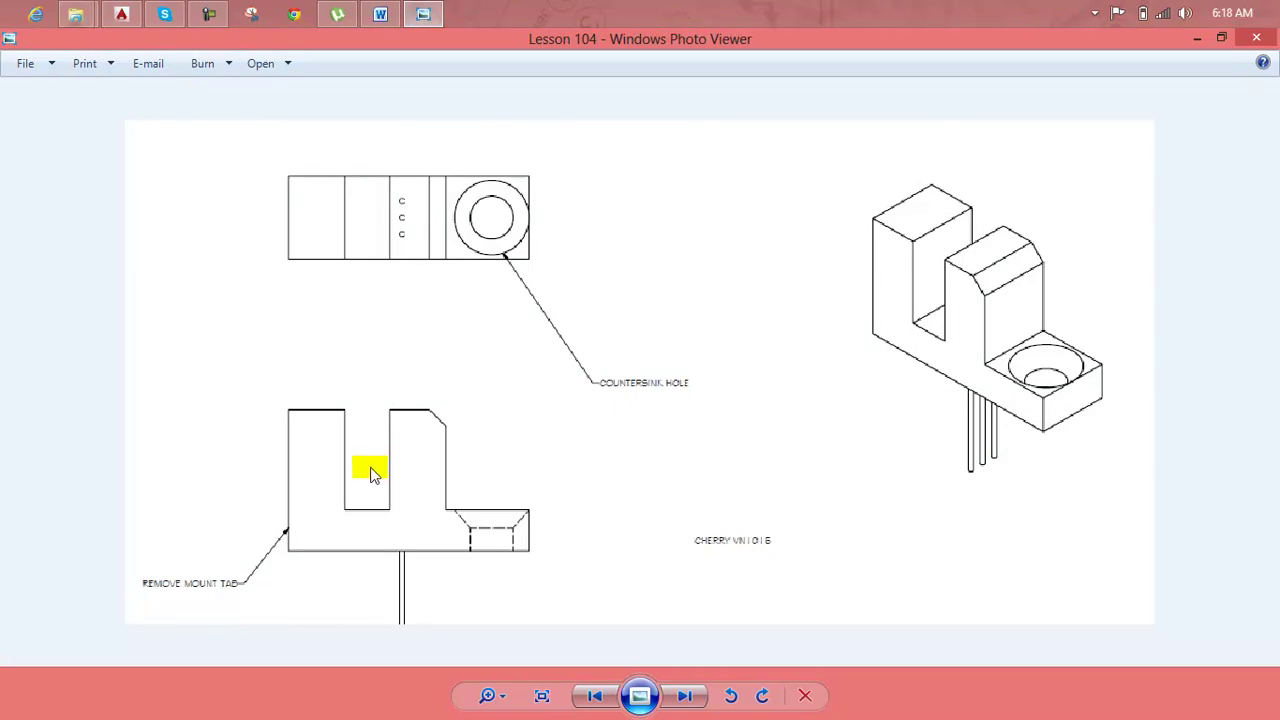
{"action": "left_click", "coordinate": [423, 14]}
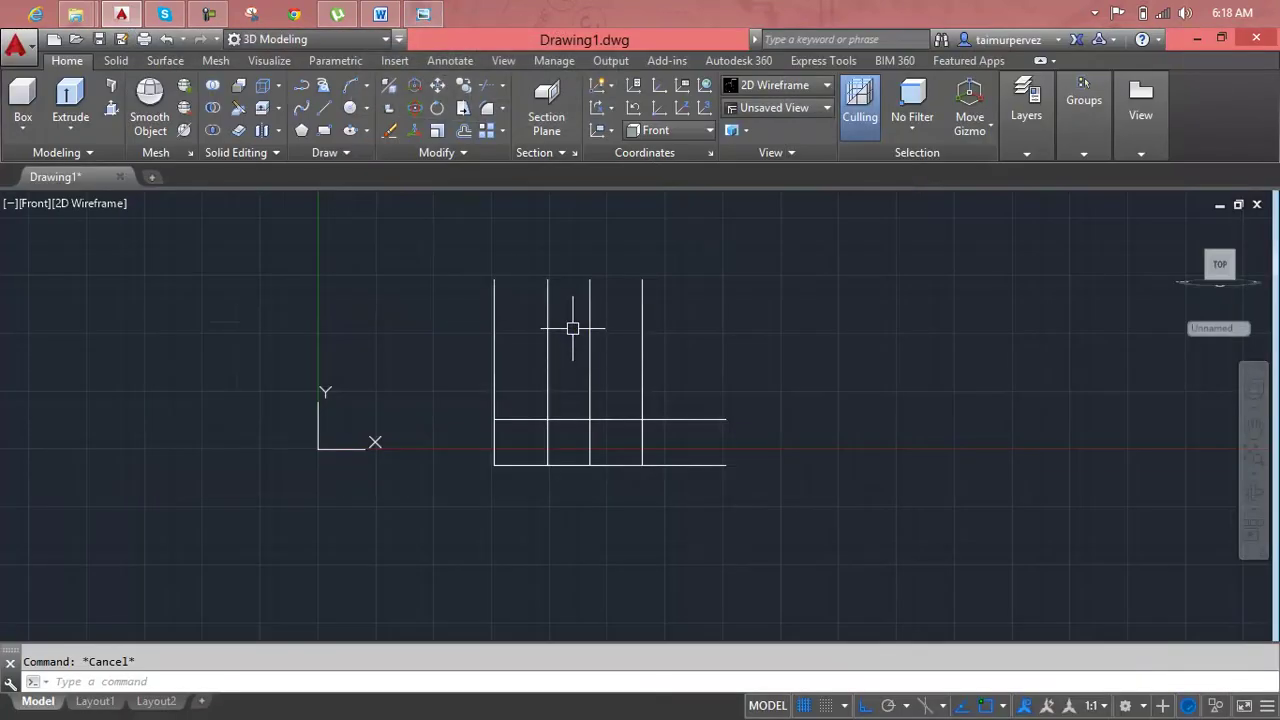
Close the base strip's right end with a short vertical line.
{"action": "type", "text": "l"}
{"action": "key", "text": "Return"}
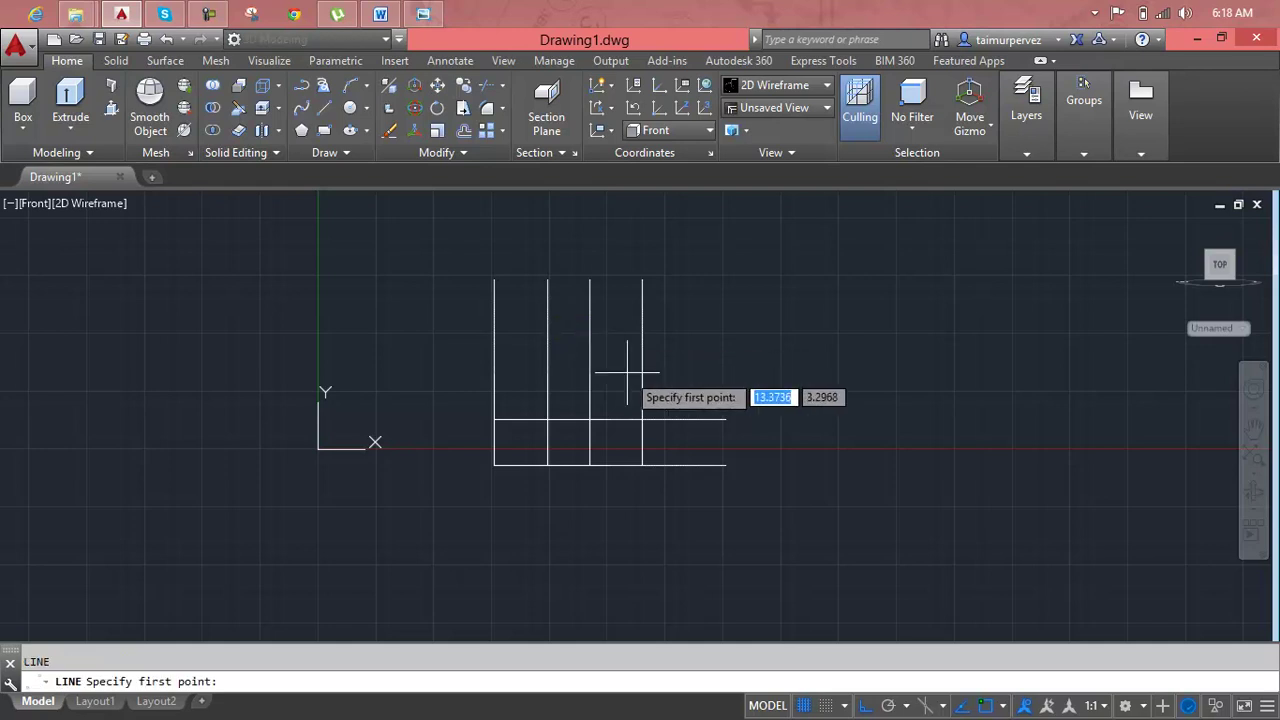
{"action": "left_click", "coordinate": [725, 420]}
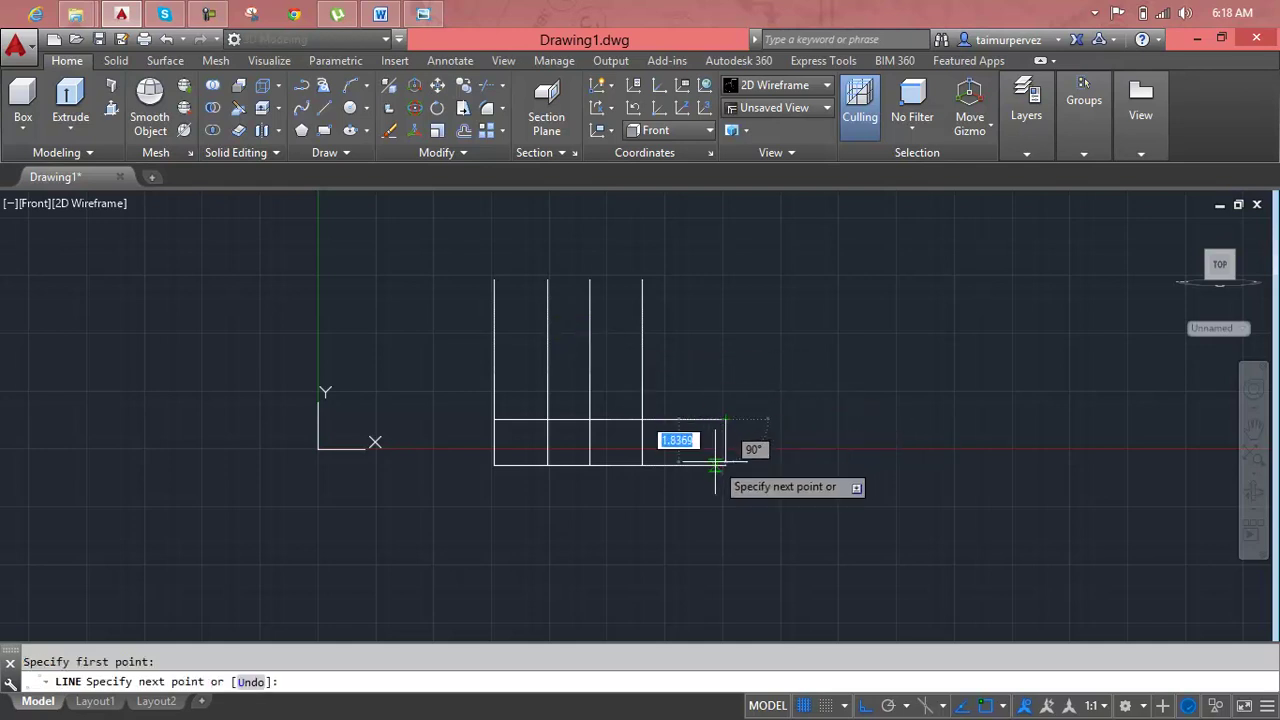
{"action": "left_click", "coordinate": [723, 464]}
{"action": "key", "text": "Escape"}
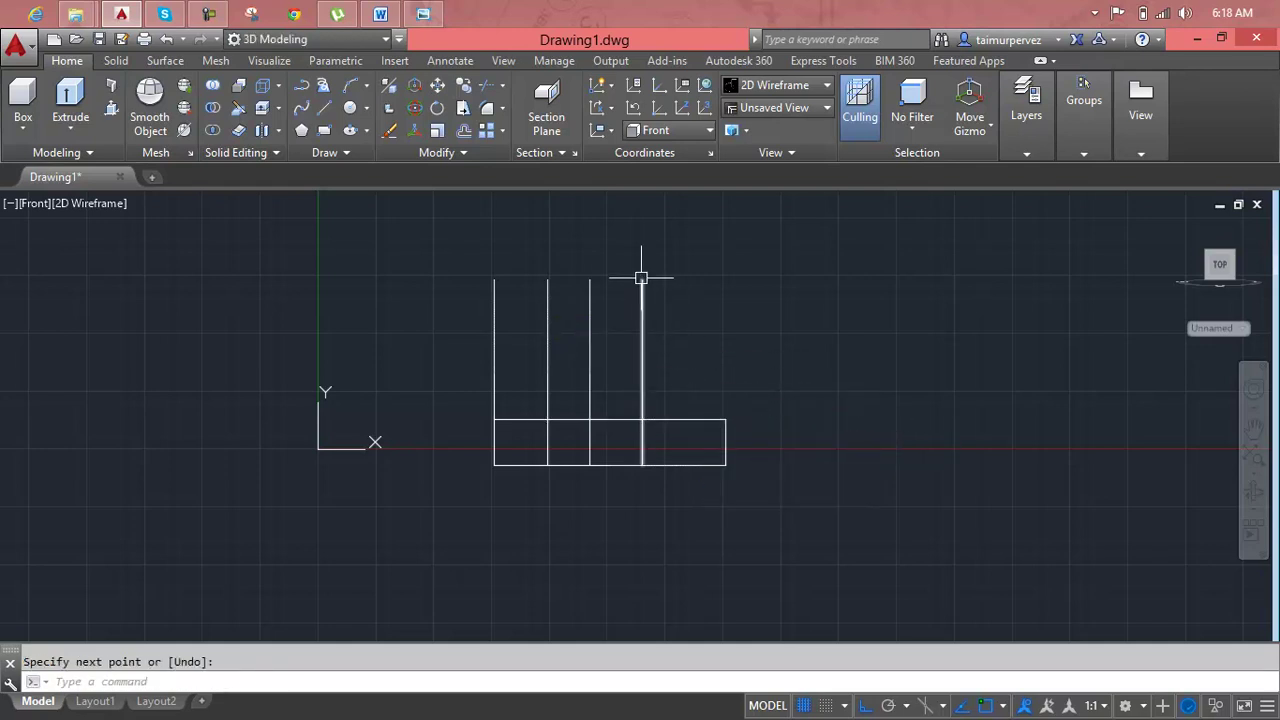
Cap the tops of the right and left uprights with horizontal lines.
{"action": "key", "text": "Return"}
{"action": "left_click", "coordinate": [641, 278]}
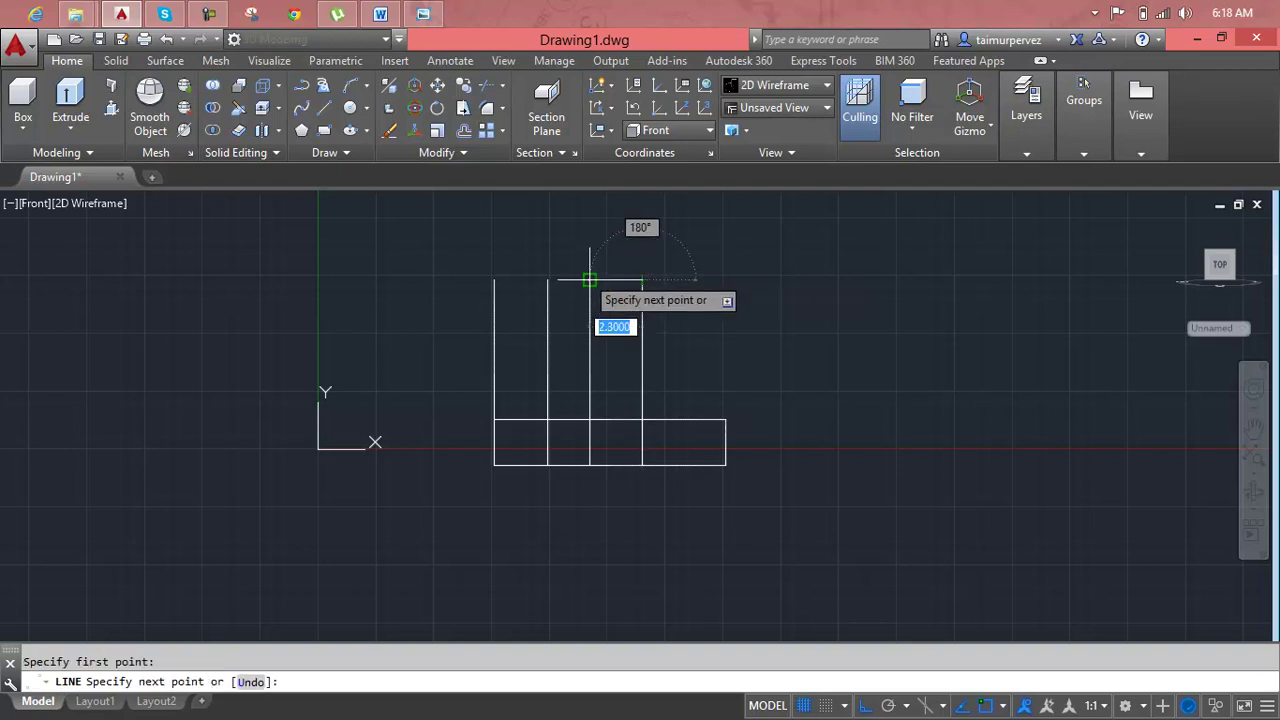
{"action": "left_click", "coordinate": [589, 278]}
{"action": "key", "text": "Escape"}
{"action": "key", "text": "Return"}
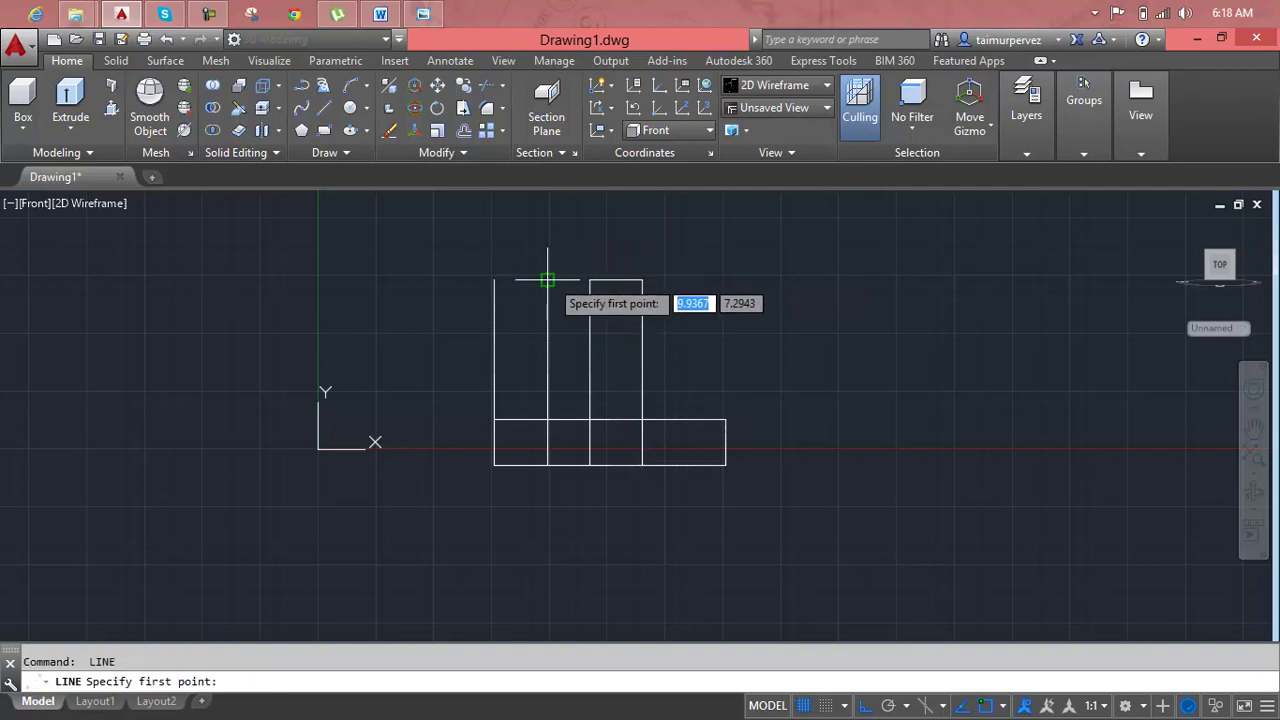
{"action": "left_click", "coordinate": [547, 278]}
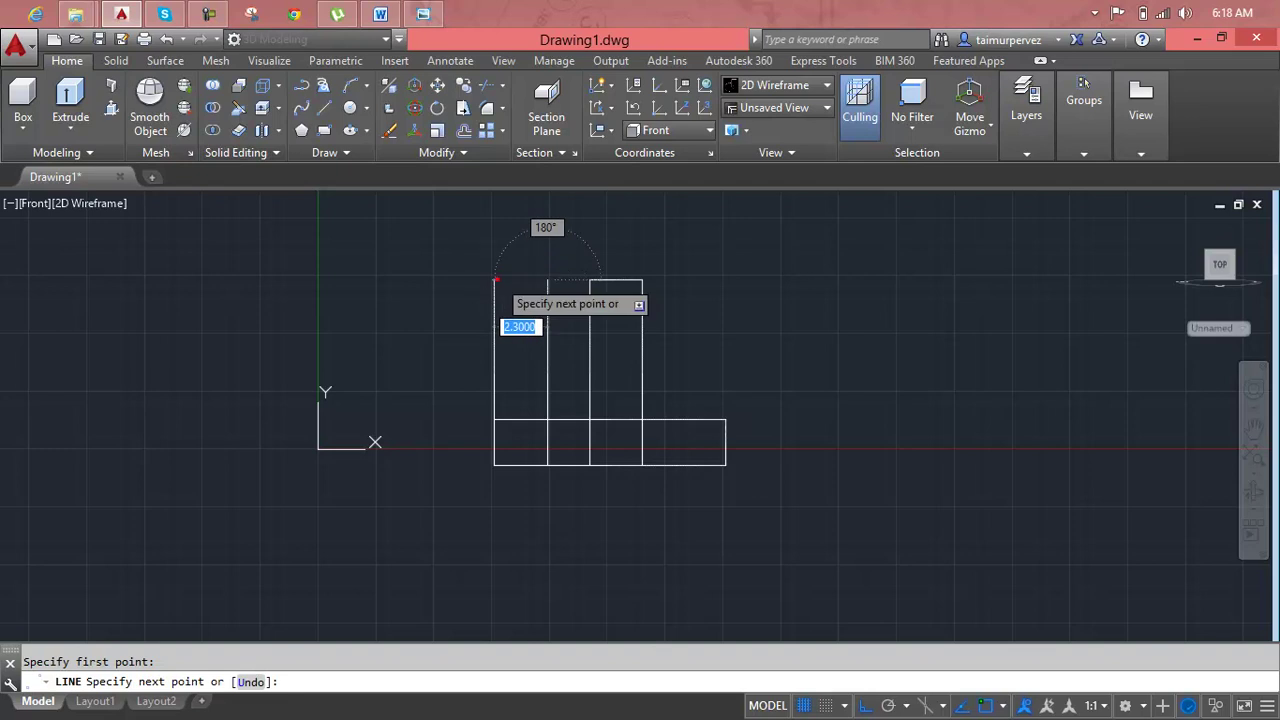
{"action": "left_click", "coordinate": [494, 278]}
{"action": "key", "text": "Escape"}
{"action": "scroll", "coordinate": [572, 455], "scroll_direction": "up", "scroll_amount": 2}
Trim the interior vertical segment and the base's top edge under the slot from the profile.
{"action": "key", "text": "Escape"}
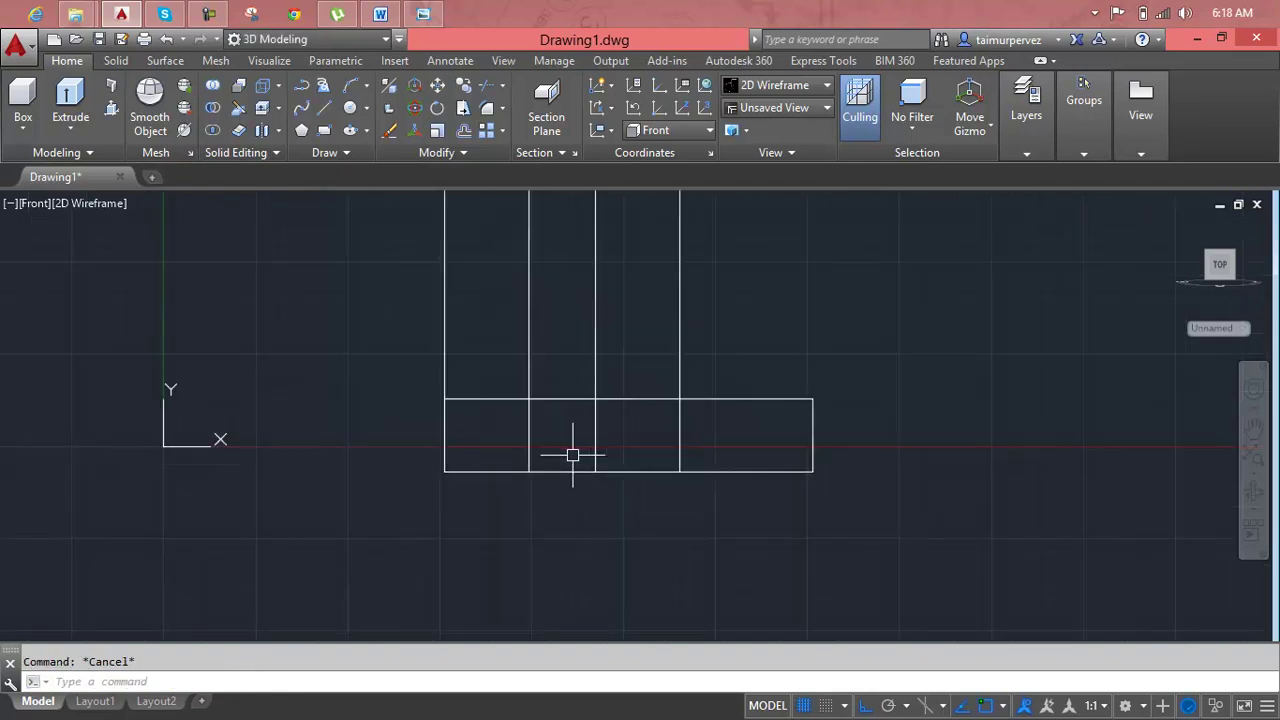
{"action": "type", "text": "tr"}
{"action": "key", "text": "Return"}
{"action": "key", "text": "Return"}
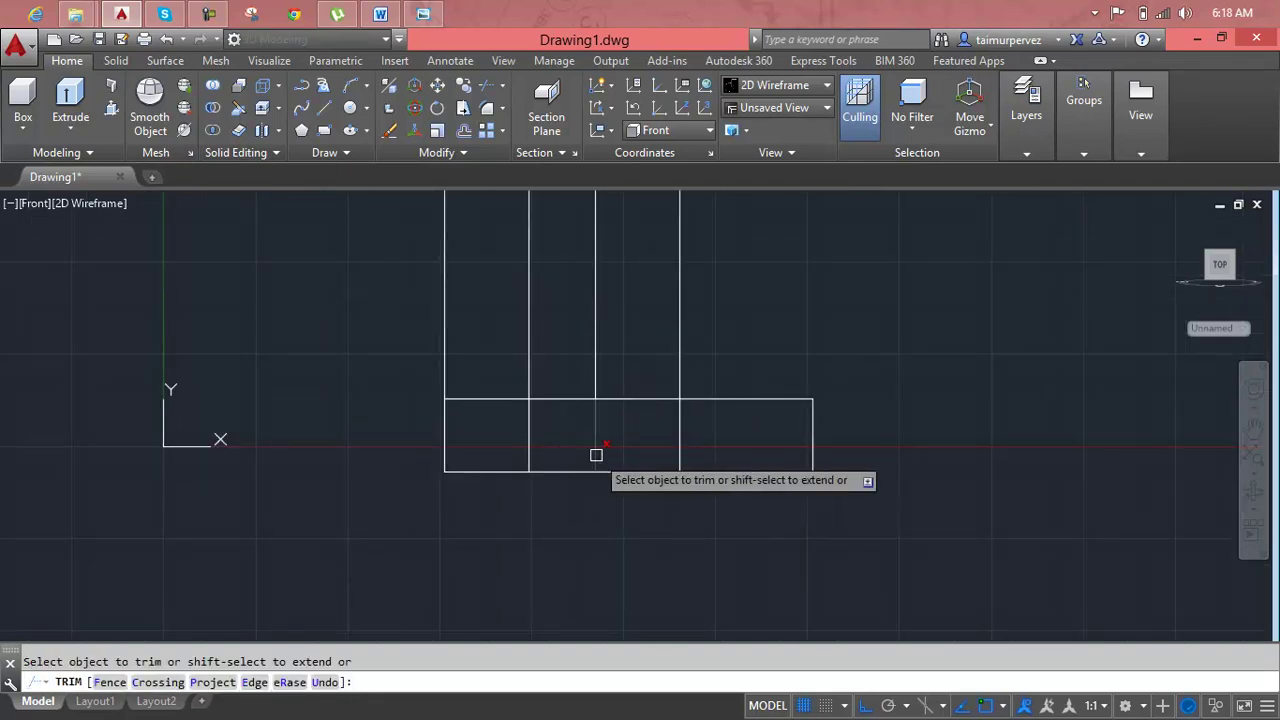
{"action": "left_click", "coordinate": [694, 435]}
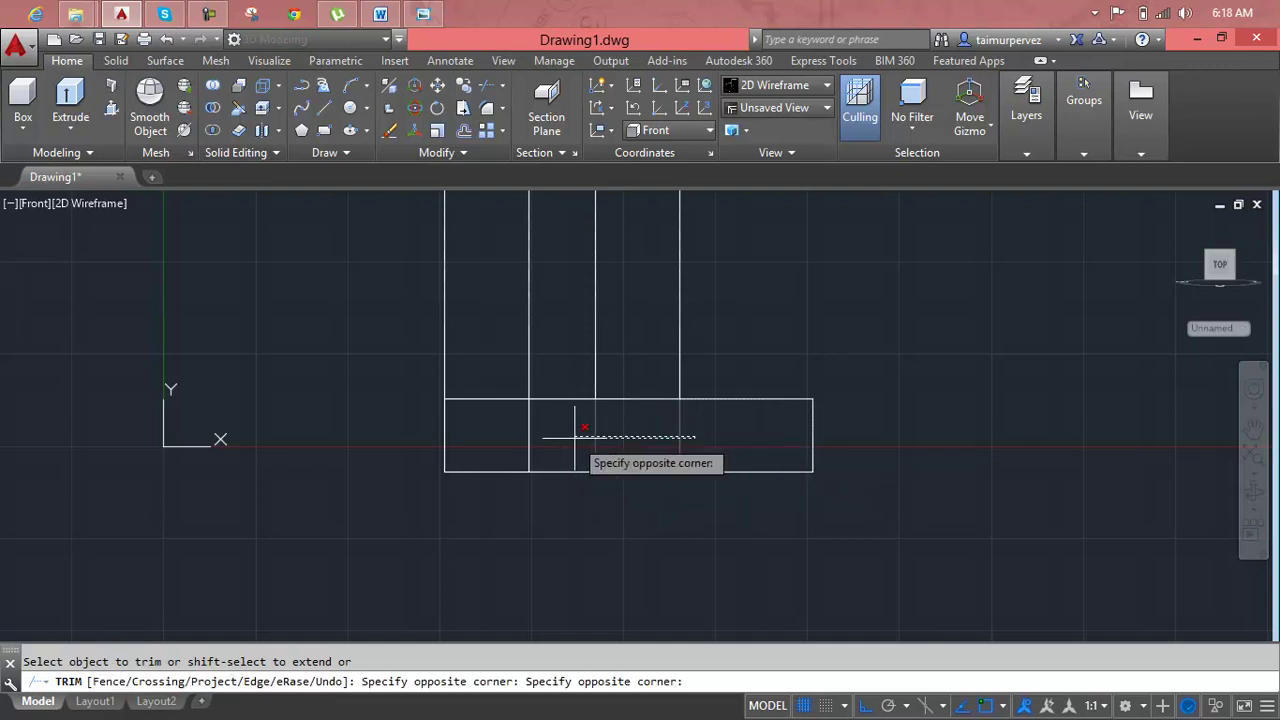
{"action": "left_click", "coordinate": [512, 435]}
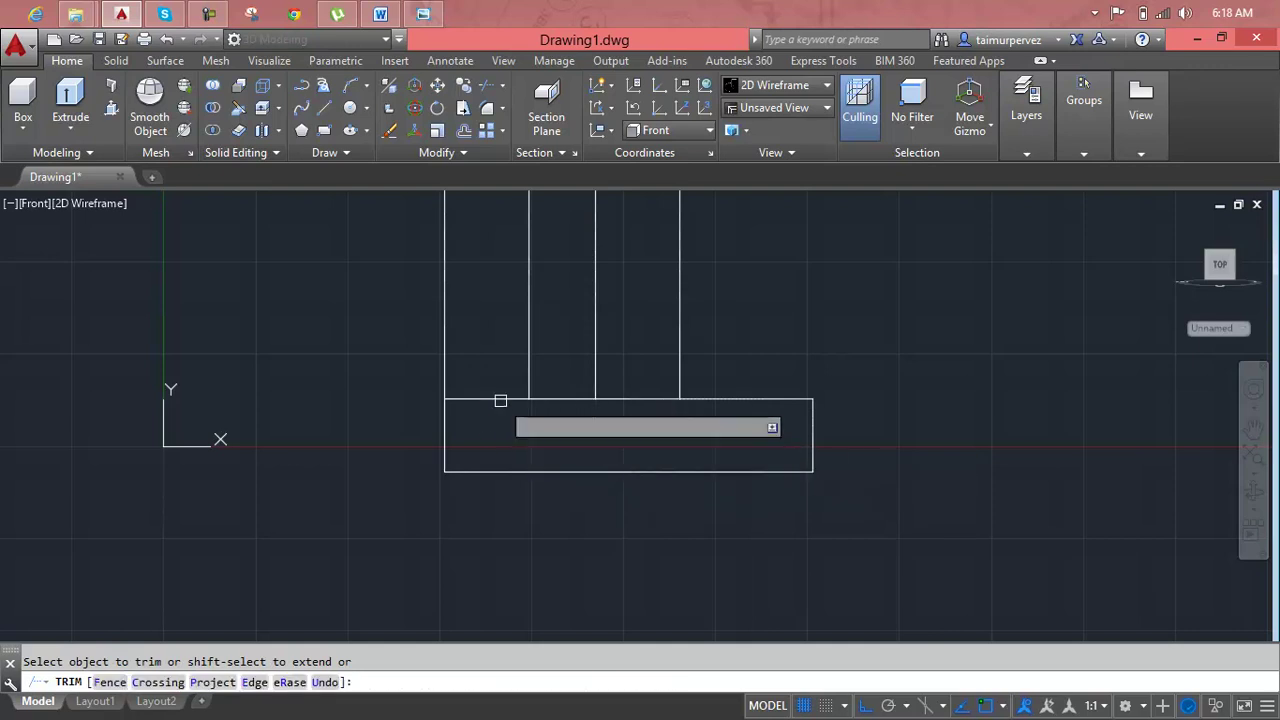
{"action": "left_click", "coordinate": [502, 368]}
{"action": "left_click", "coordinate": [489, 423]}
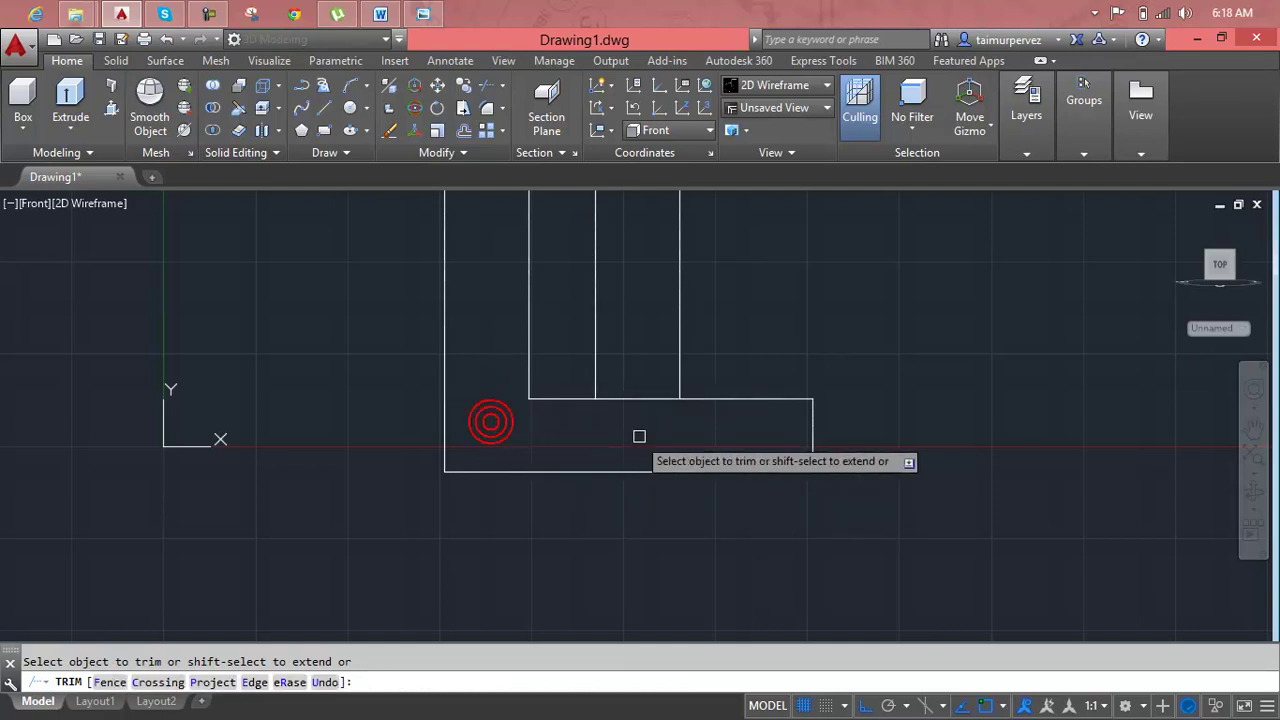
{"action": "left_click", "coordinate": [639, 375]}
{"action": "left_click", "coordinate": [646, 417]}
Recentre the cleaned profile and compare it against the reference image.
{"action": "scroll", "coordinate": [646, 414], "scroll_direction": "down", "scroll_amount": 4}
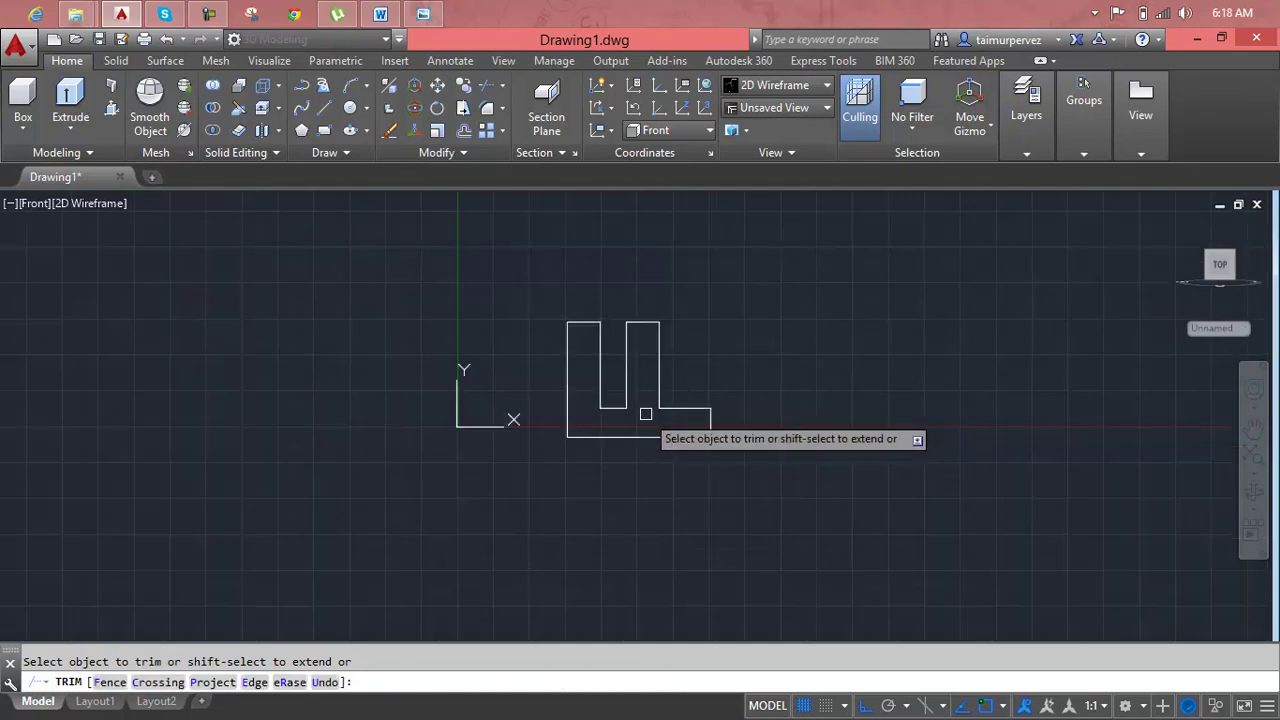
{"action": "middle_click_drag", "start_coordinate": [646, 414], "coordinate": [630, 417]}
{"action": "key", "text": "Escape"}
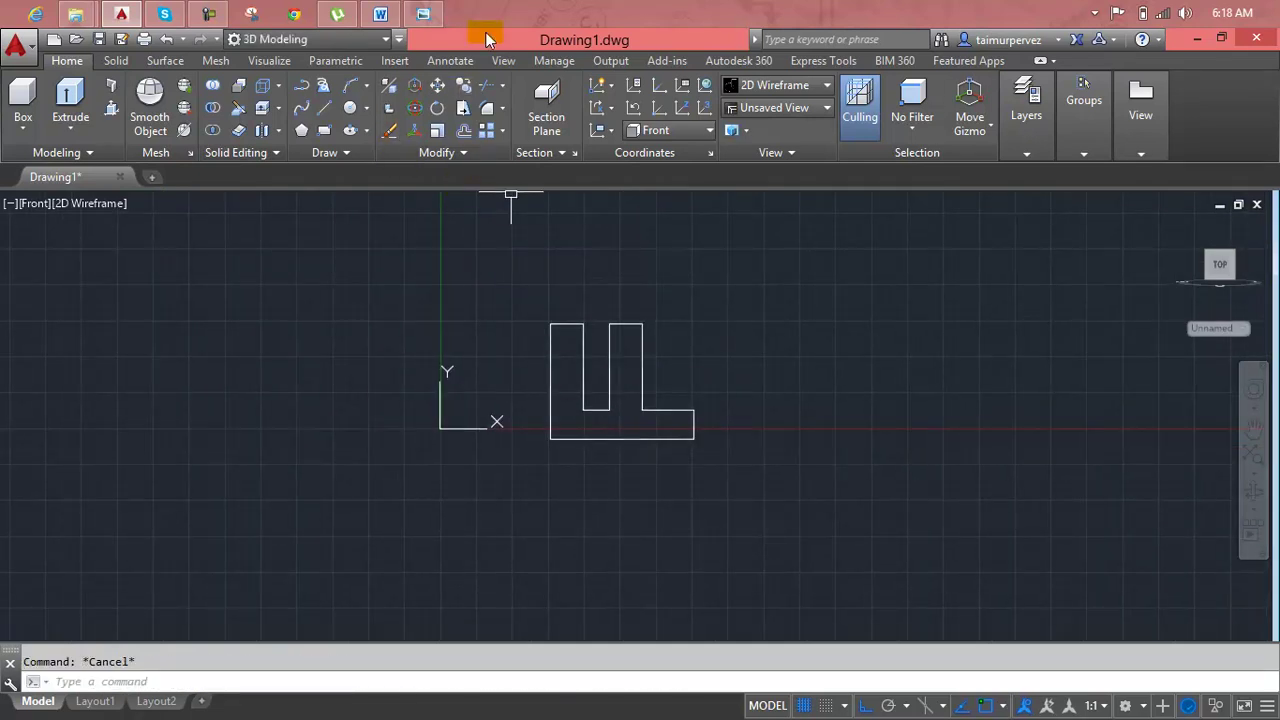
{"action": "left_click", "coordinate": [426, 14]}
{"action": "left_click", "coordinate": [426, 14]}
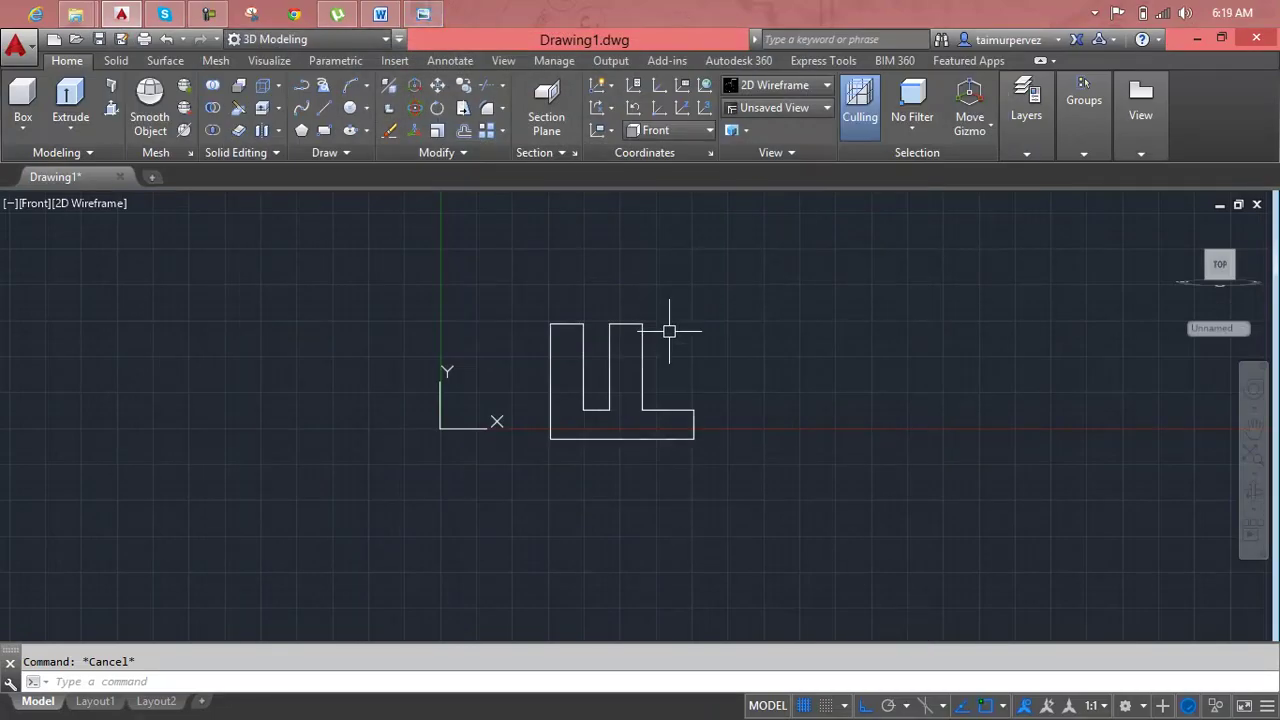
Draw a horizontal line across both uprights below their current tops.
{"action": "type", "text": "l"}
{"action": "key", "text": "Return"}
{"action": "left_click", "coordinate": [549, 358]}
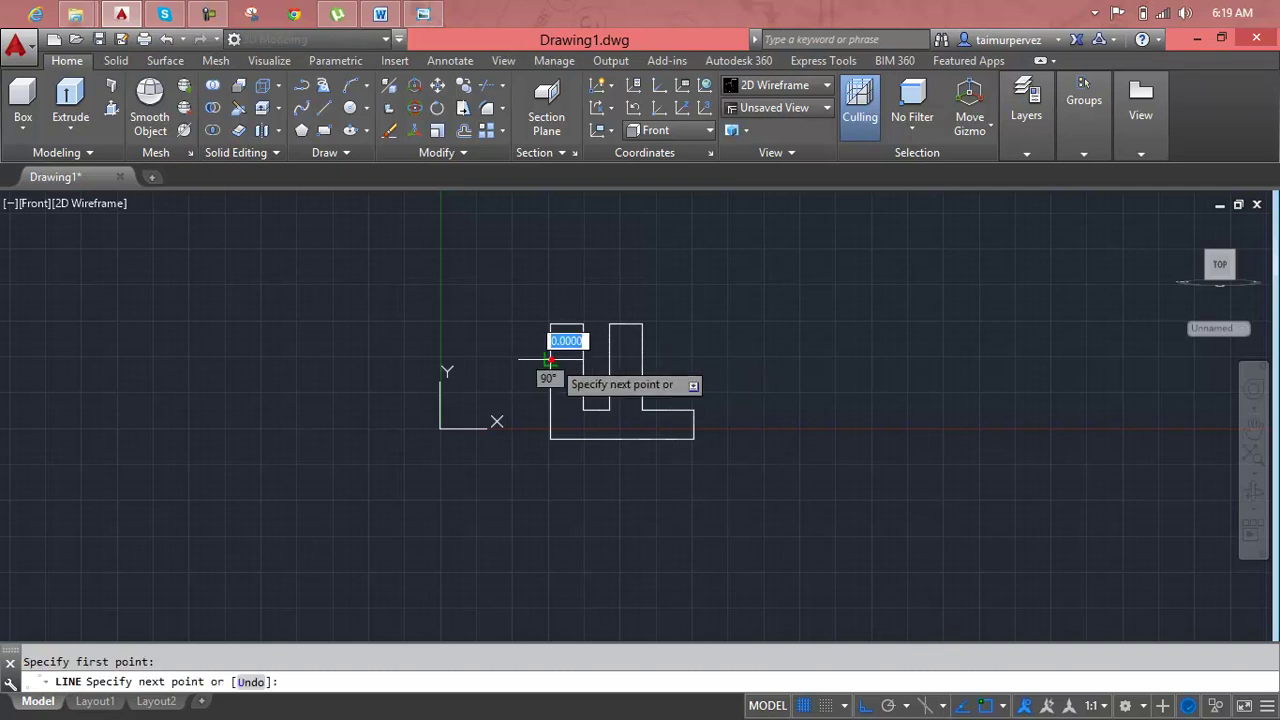
{"action": "left_click", "coordinate": [712, 358]}
{"action": "key", "text": "Return"}
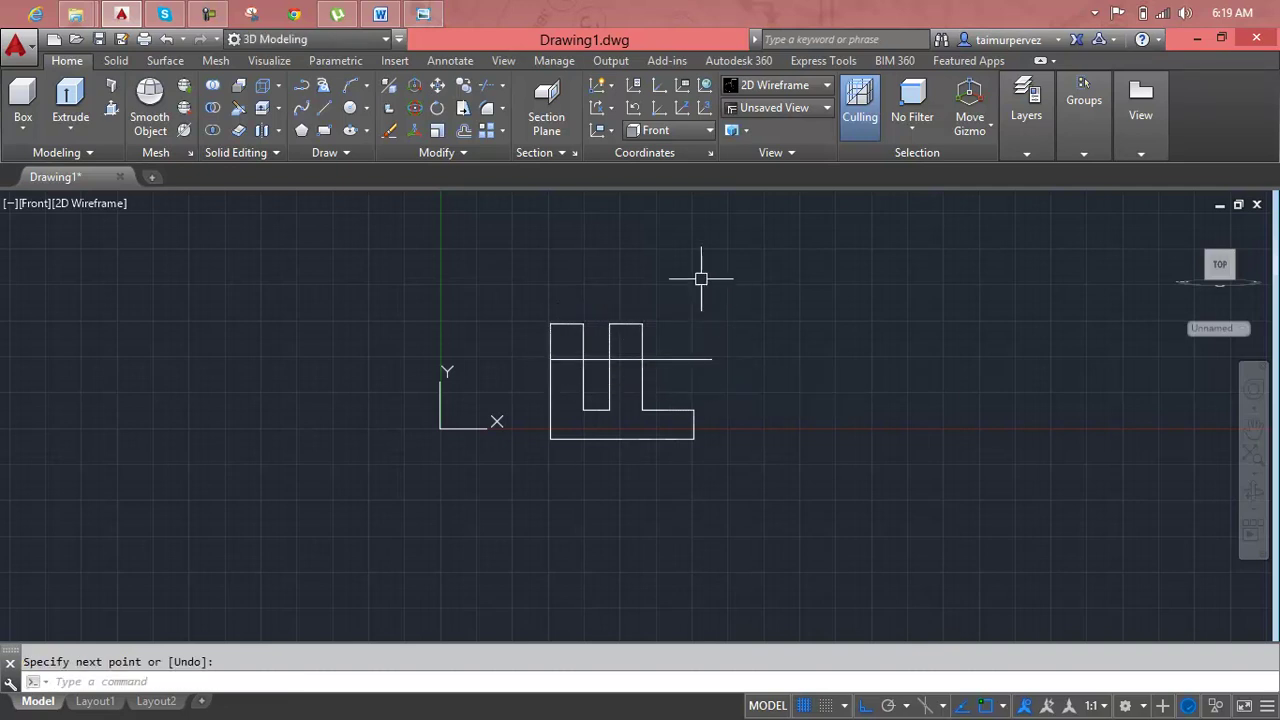
{"action": "scroll", "coordinate": [710, 283], "scroll_direction": "up", "scroll_amount": 2}
{"action": "key", "text": "Escape"}
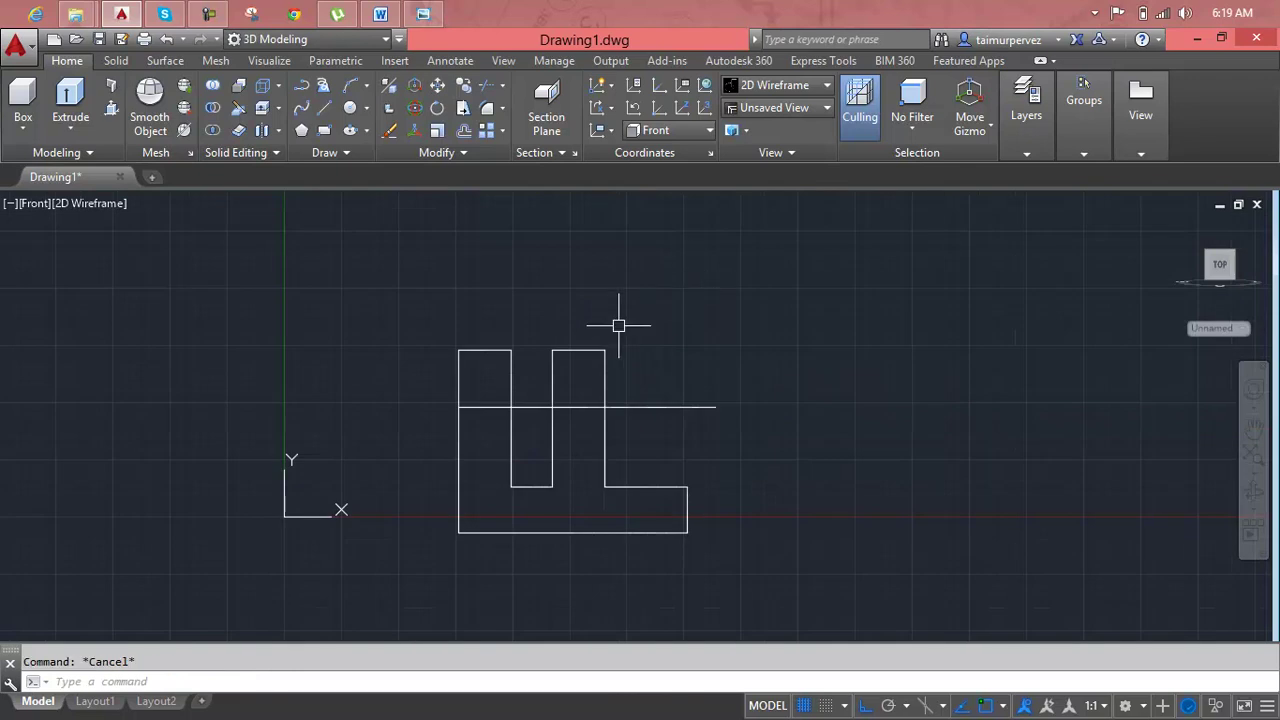
Trim the upright sides above the new line, plus the top line's overhang and slot bridge.
{"action": "type", "text": "Tr"}
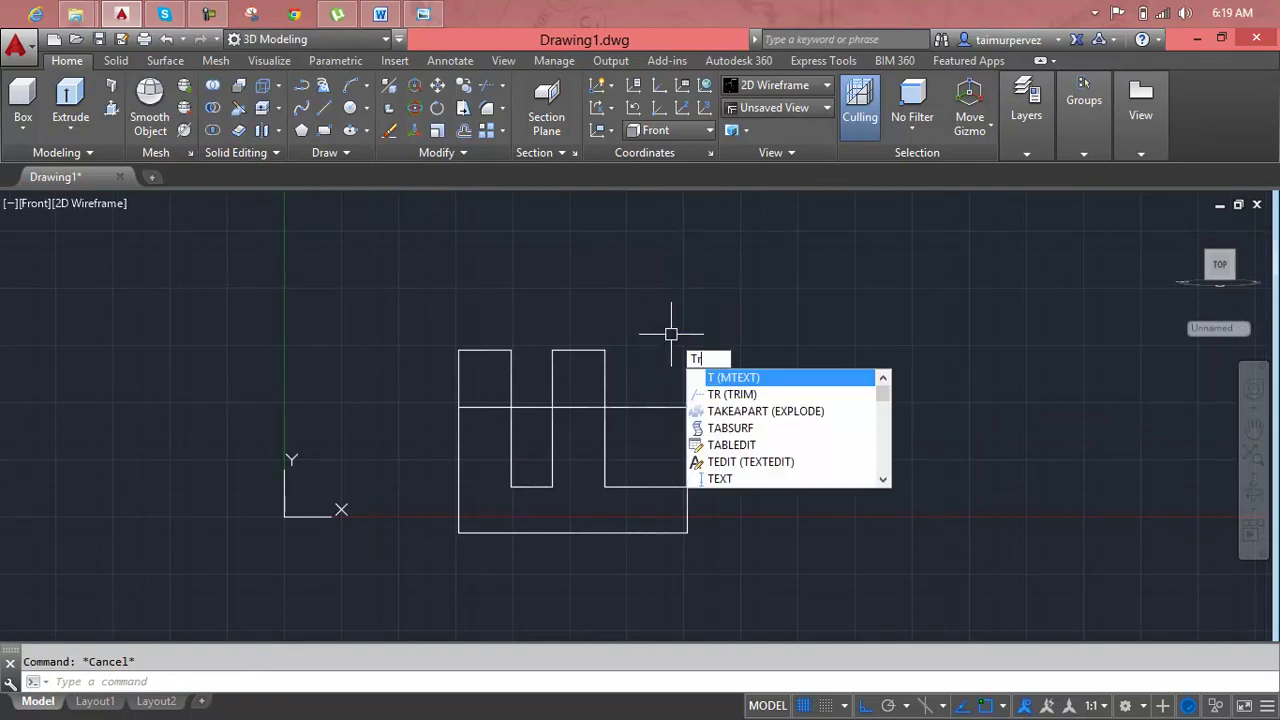
{"action": "key", "text": "Return"}
{"action": "left_click", "coordinate": [672, 349]}
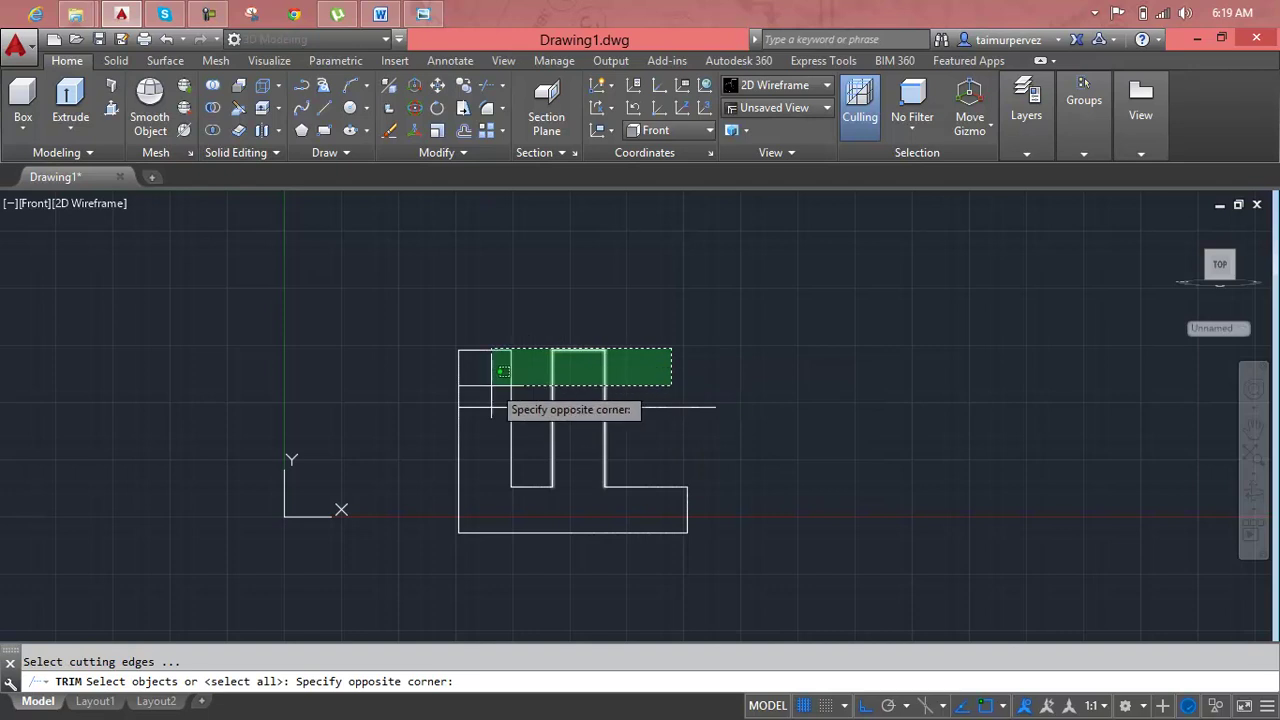
{"action": "left_click", "coordinate": [440, 382]}
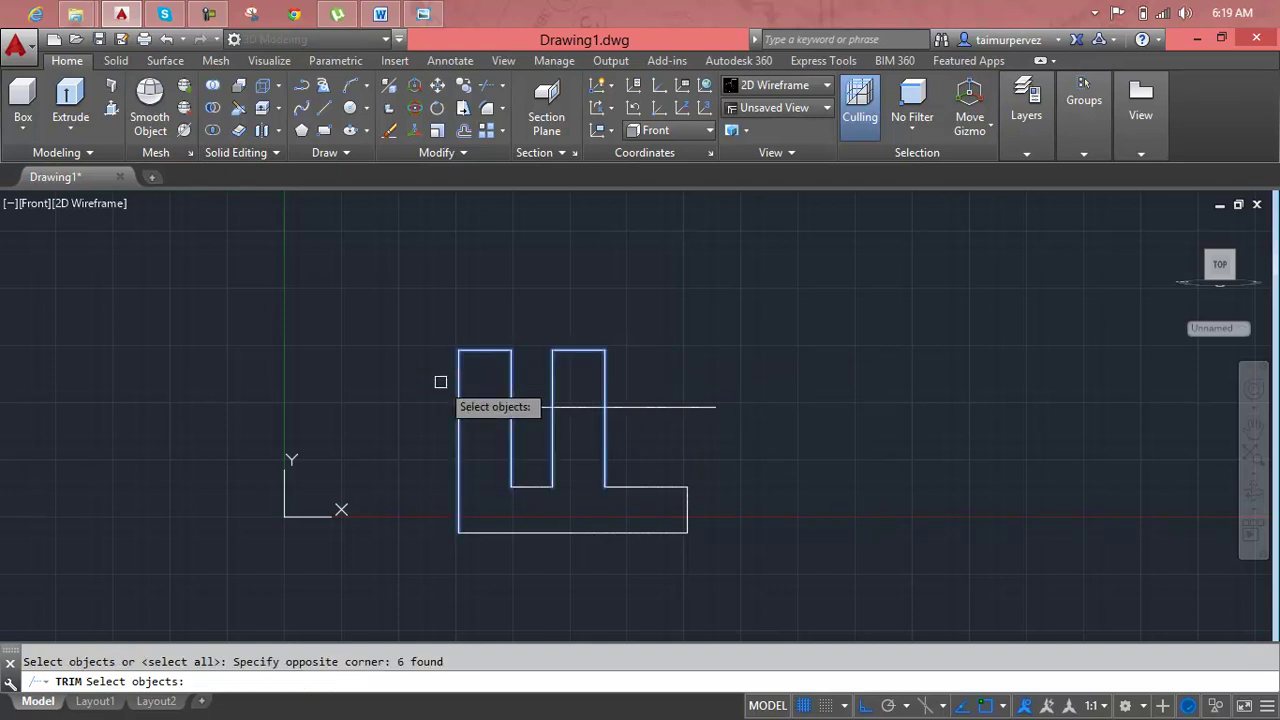
{"action": "key", "text": "Escape"}
{"action": "type", "text": "te cor"}
{"action": "key", "text": "Return"}
{"action": "left_click", "coordinate": [659, 376]}
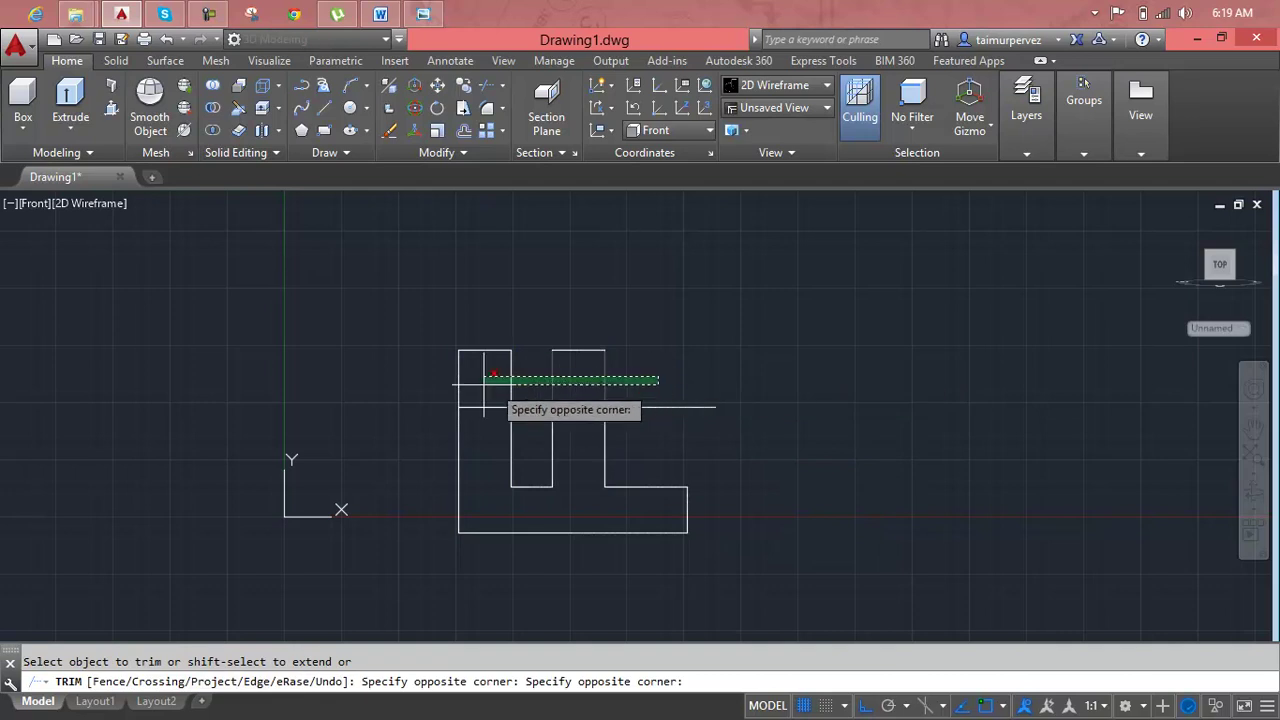
{"action": "left_click", "coordinate": [434, 366]}
{"action": "left_click", "coordinate": [668, 407]}
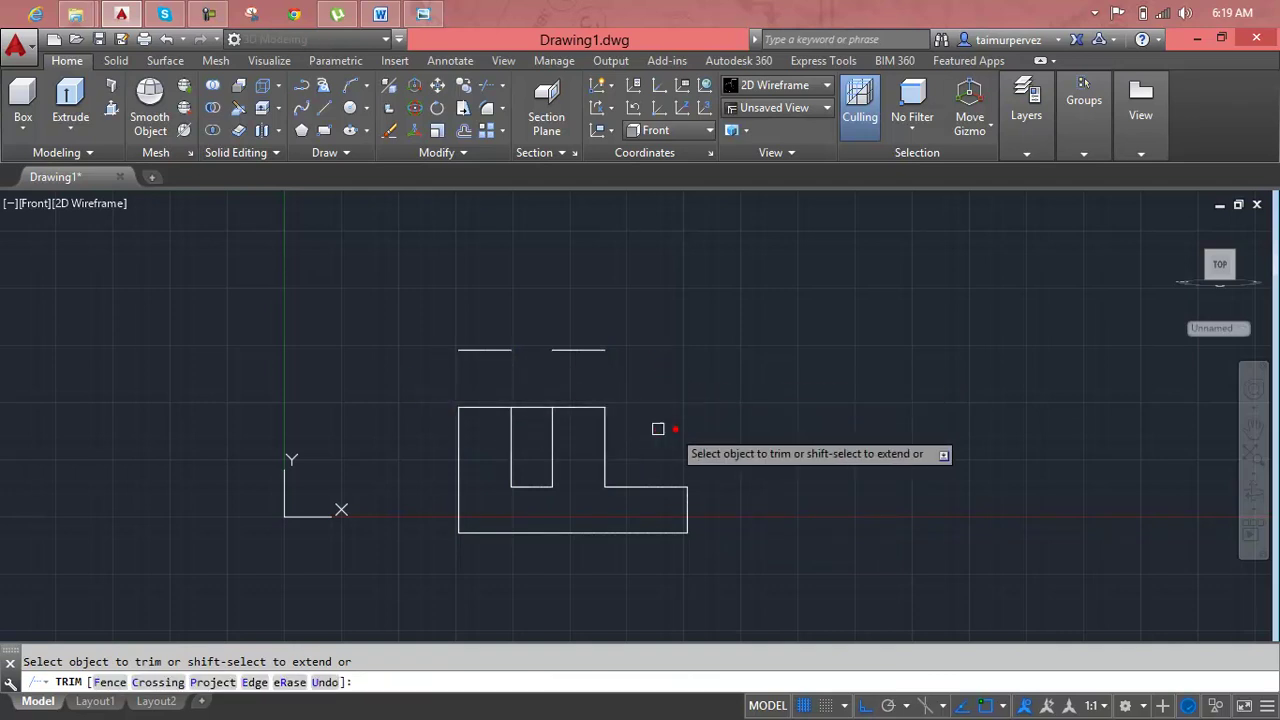
{"action": "left_click", "coordinate": [534, 407]}
{"action": "key", "text": "Escape"}
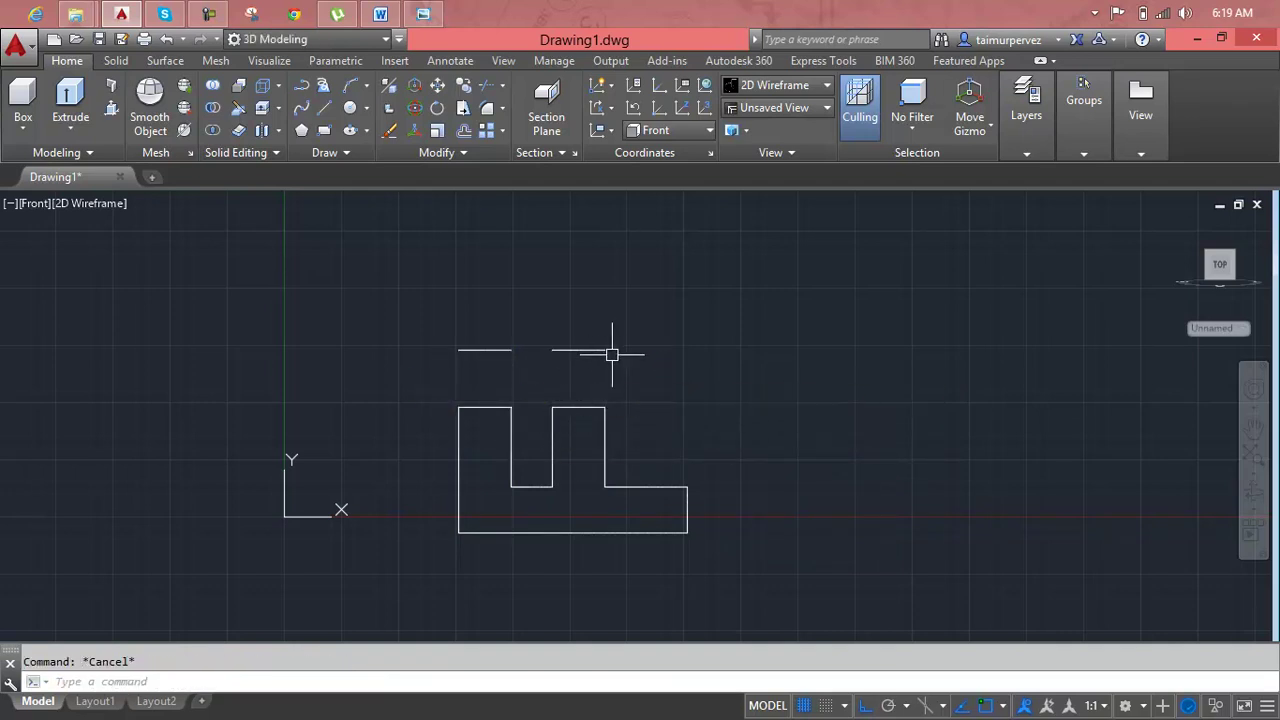
Delete the two leftover top lines and check the result against the reference image.
{"action": "left_click", "coordinate": [612, 333]}
{"action": "left_click", "coordinate": [417, 359]}
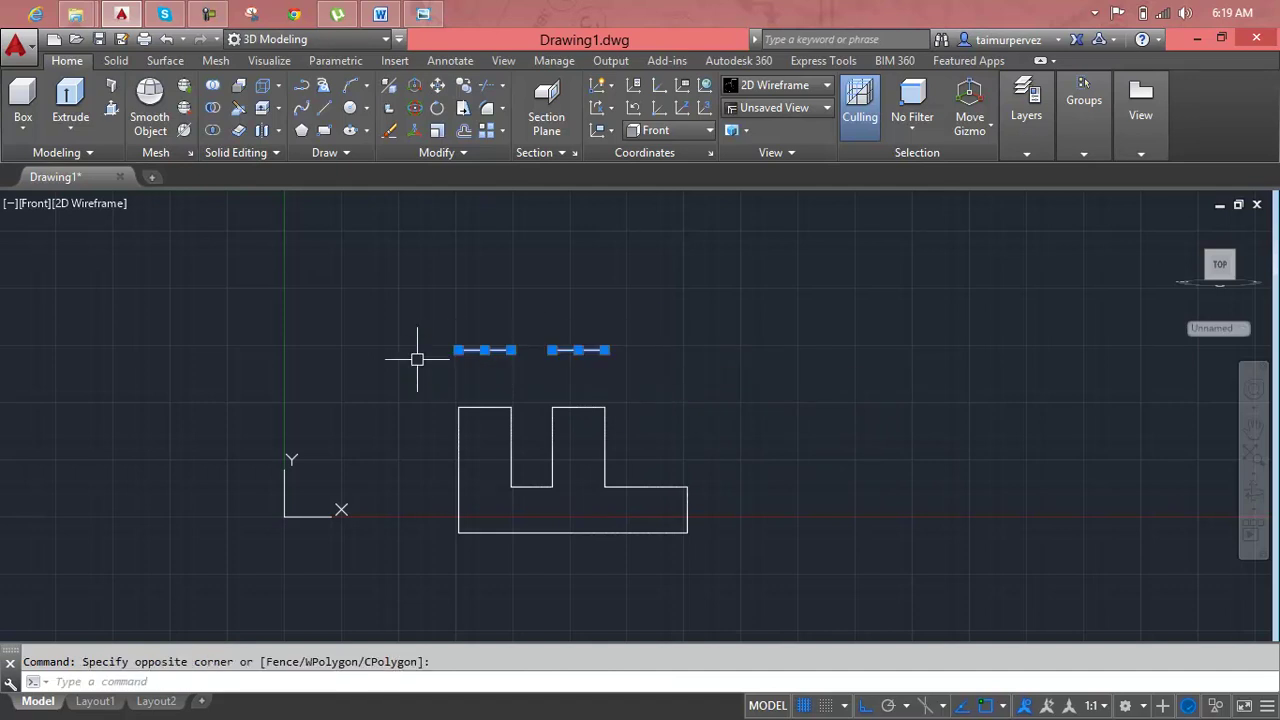
{"action": "key", "text": "Delete"}
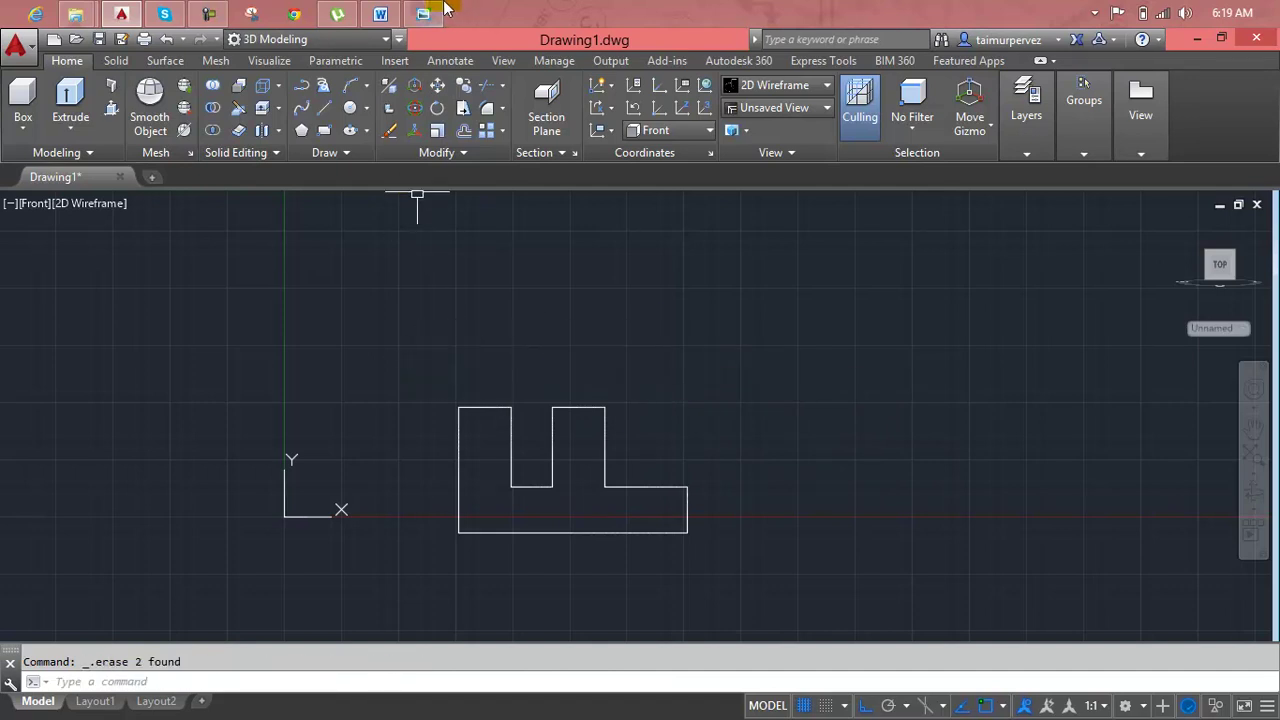
{"action": "left_click", "coordinate": [425, 10]}
{"action": "left_click", "coordinate": [425, 10]}
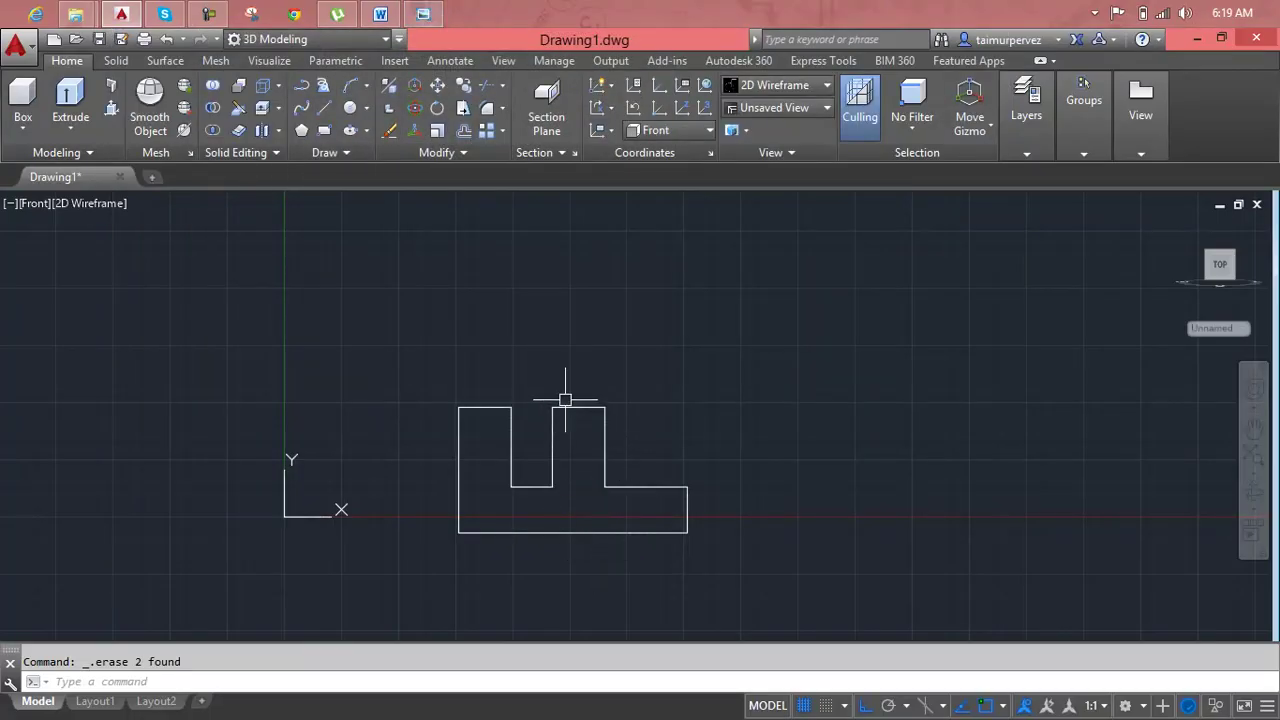
{"action": "scroll", "coordinate": [565, 400], "scroll_direction": "up", "scroll_amount": 4}
Start a chamfer with a 0.2 first distance, then cancel it to change the distances.
{"action": "key", "text": "Escape"}
{"action": "type", "text": "C"}
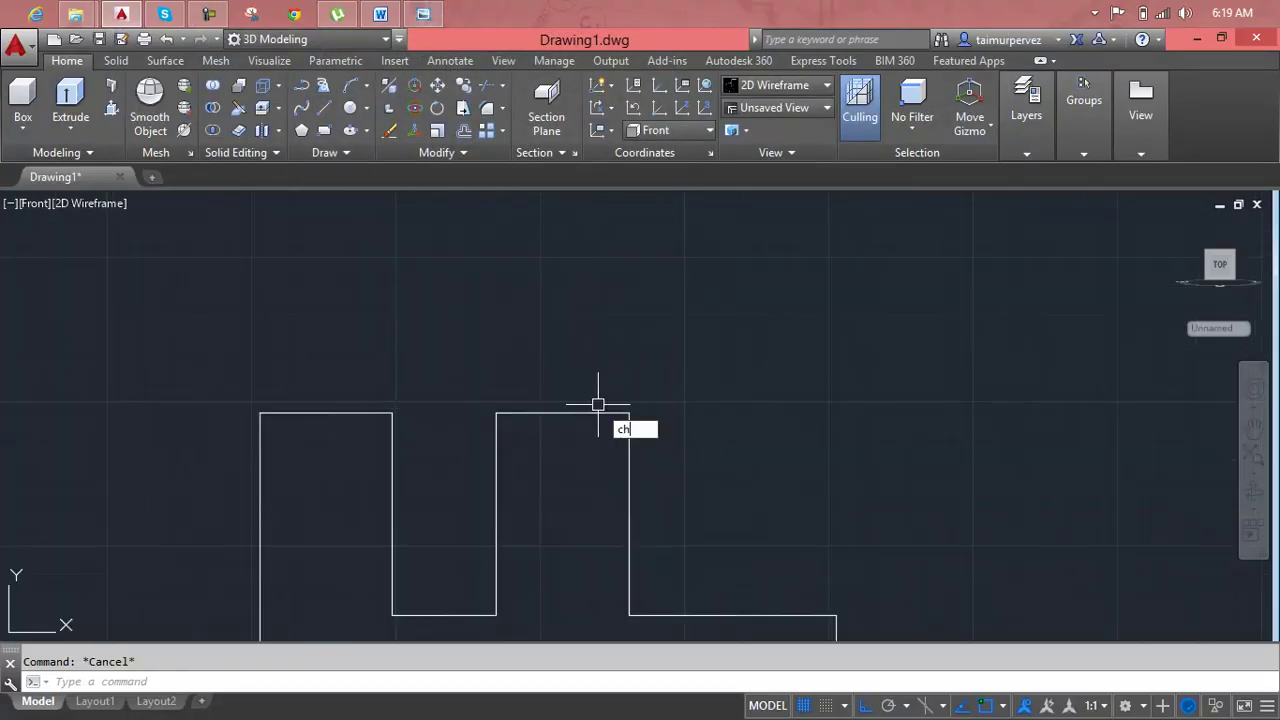
{"action": "type", "text": "Ha"}
{"action": "key", "text": "Return"}
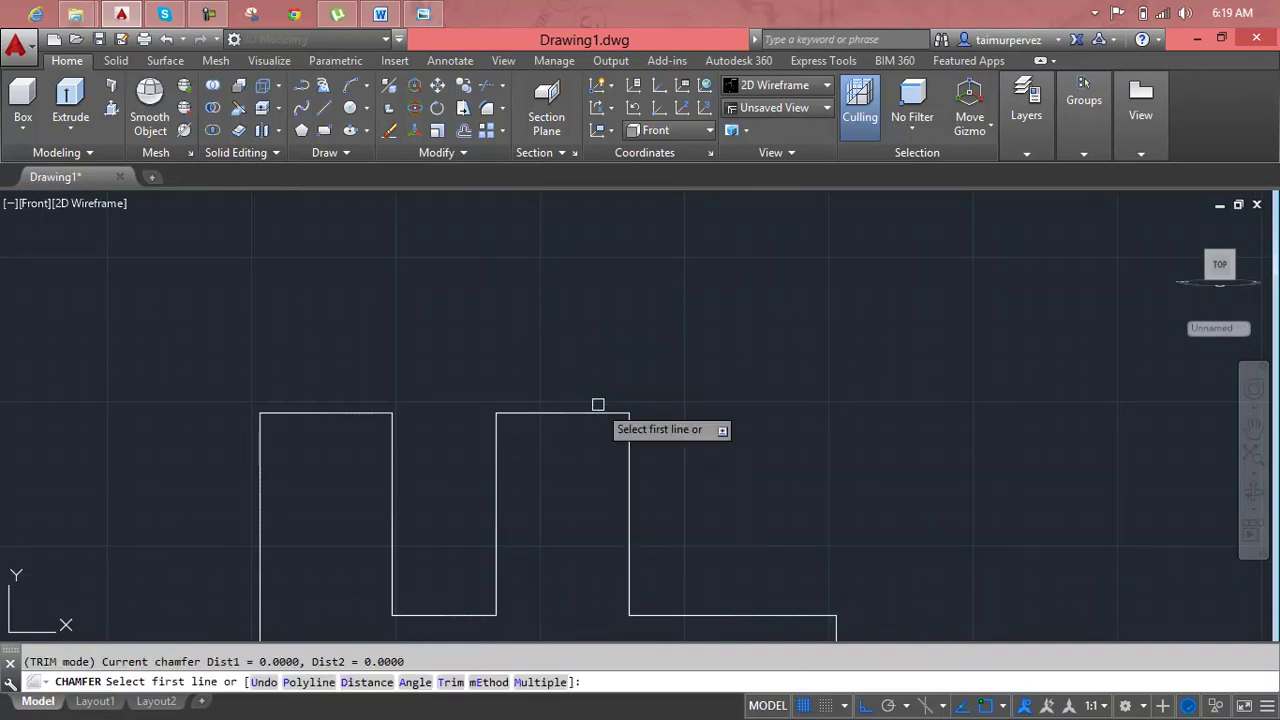
{"action": "type", "text": "d"}
{"action": "key", "text": "Return"}
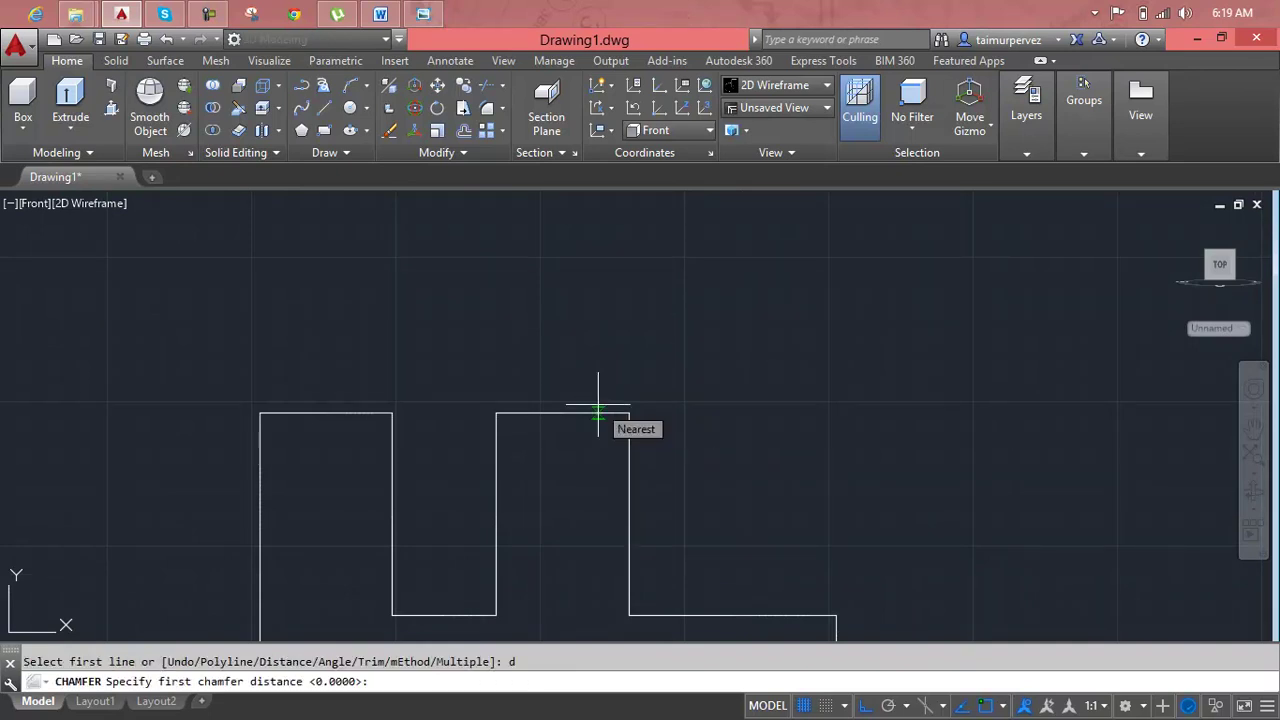
{"action": "type", "text": "0.2"}
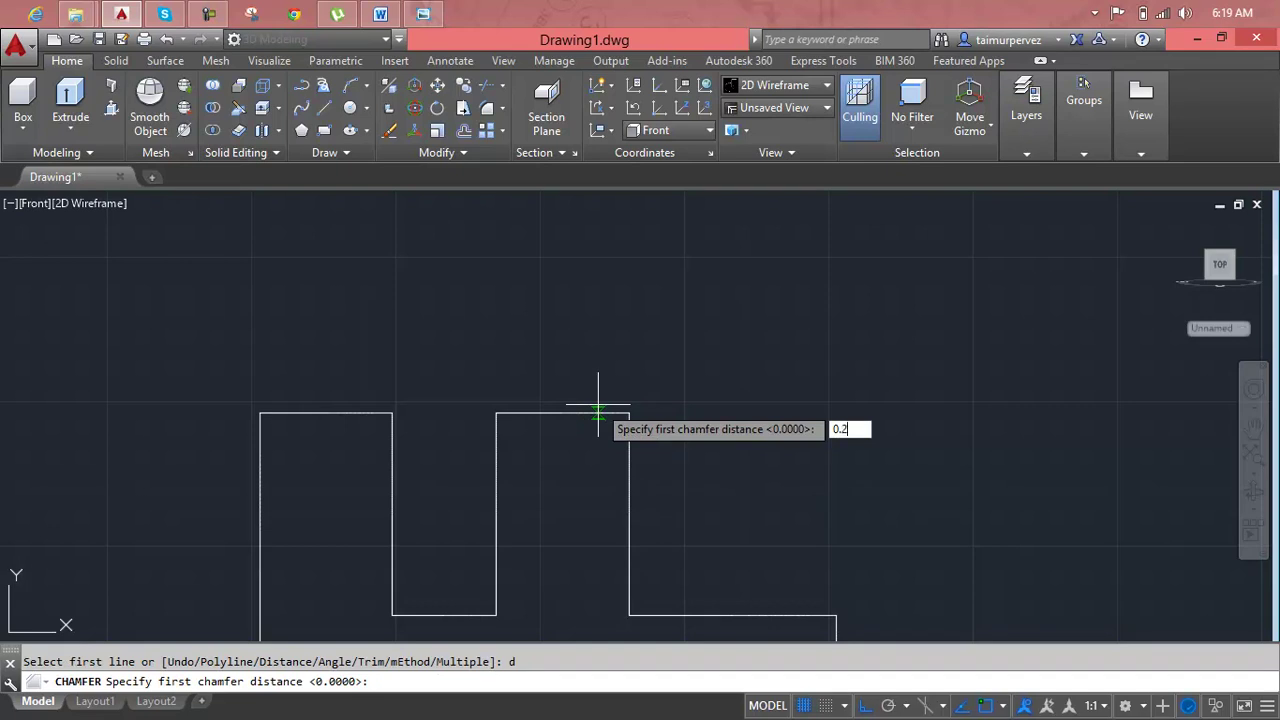
{"action": "key", "text": "Return"}
{"action": "key", "text": "Return"}
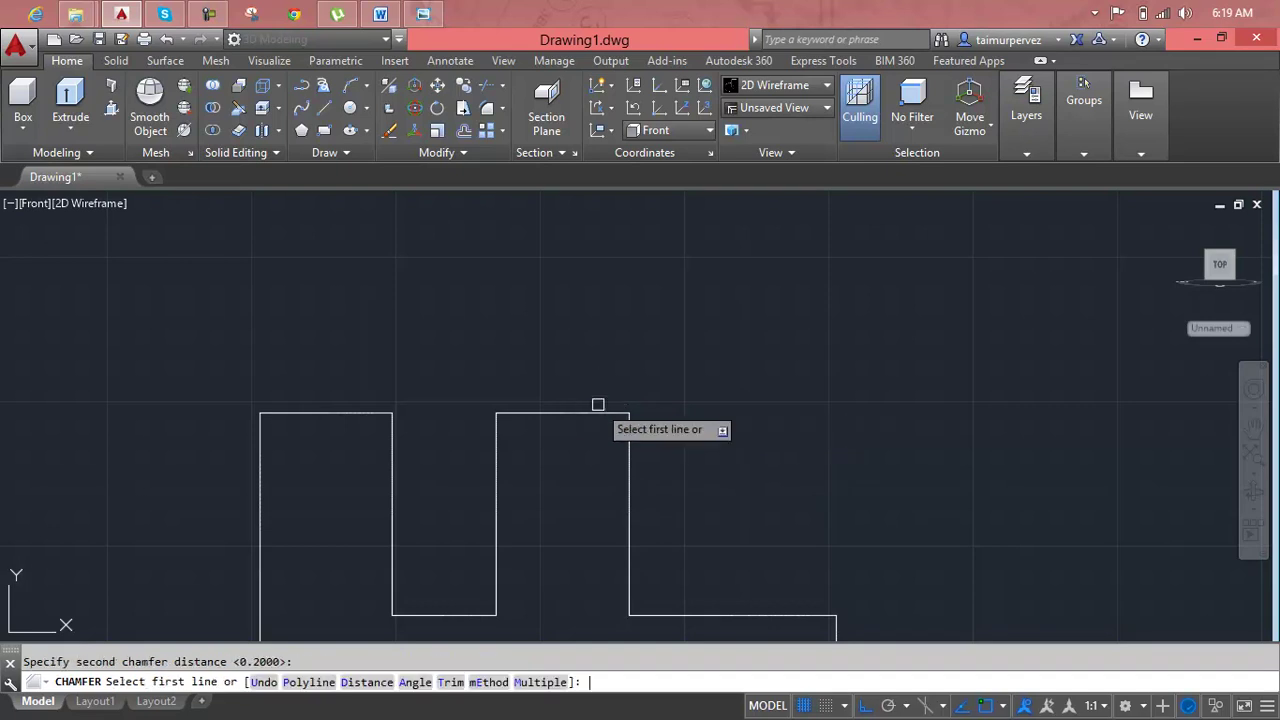
{"action": "left_click", "coordinate": [596, 412]}
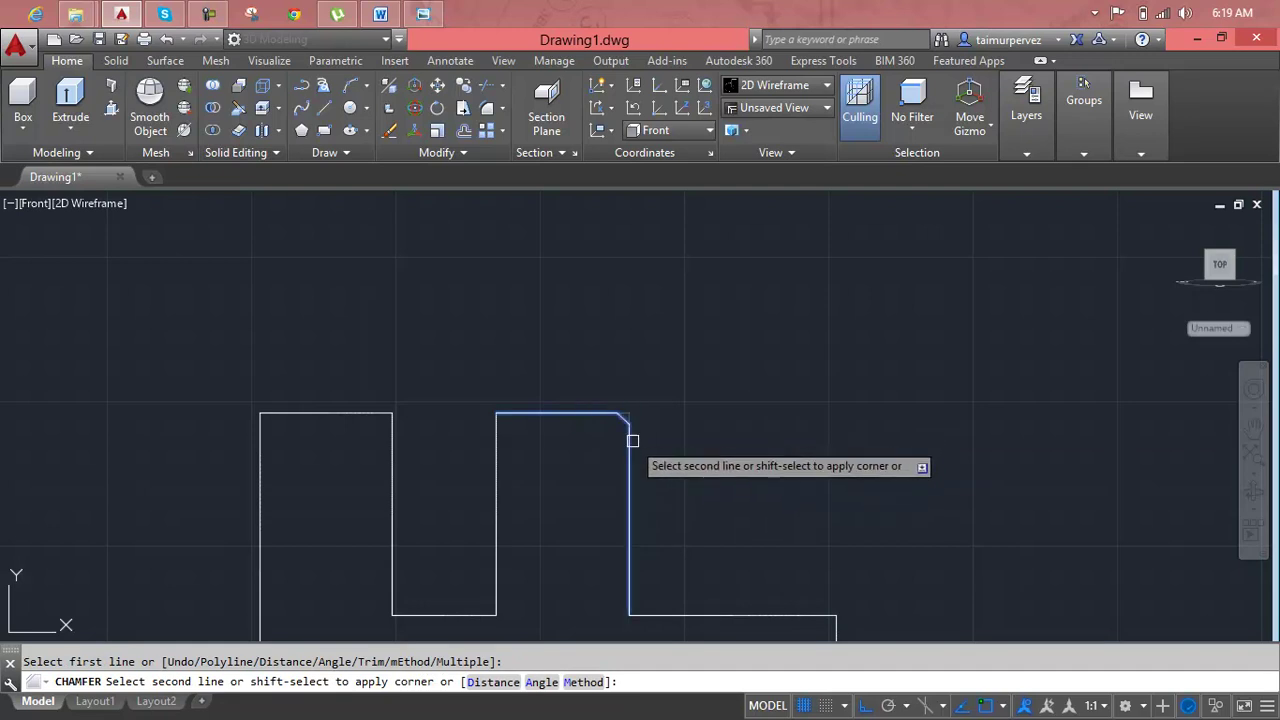
{"action": "key", "text": "Escape"}
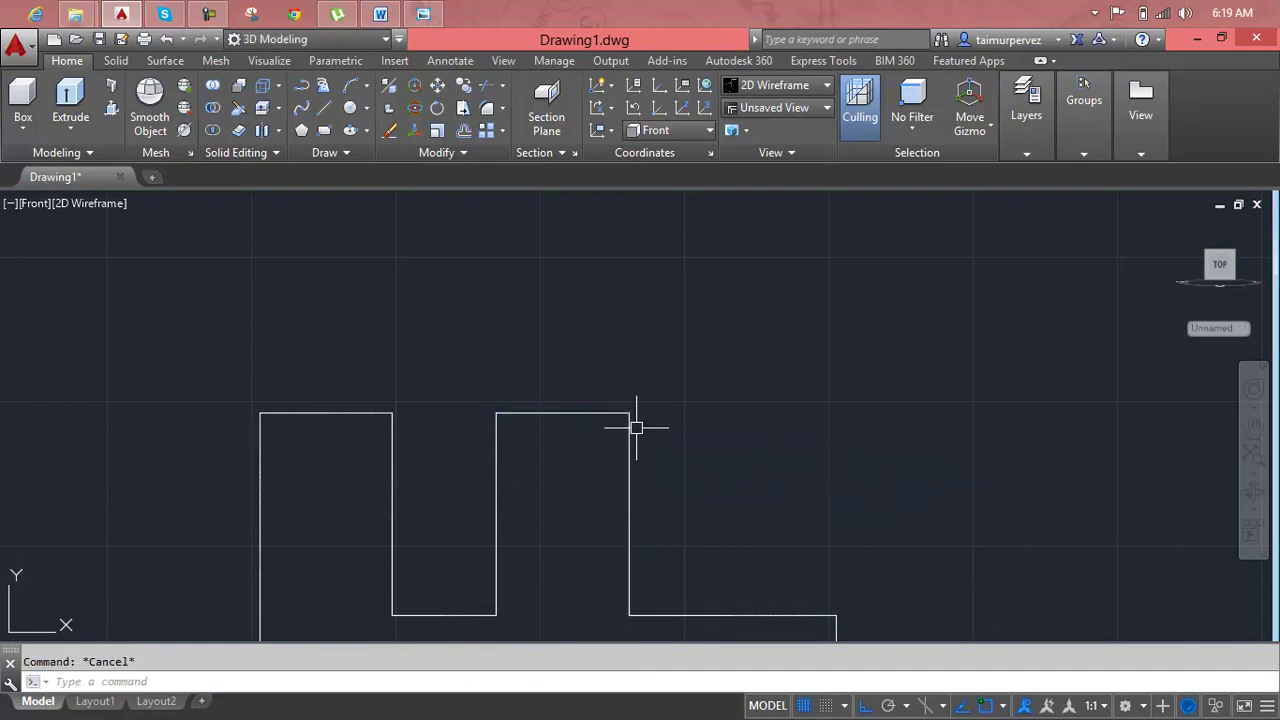
Chamfer the right upright's top edge and vertical edge with distances 0.3 and 0.3.
{"action": "type", "text": "ca"}
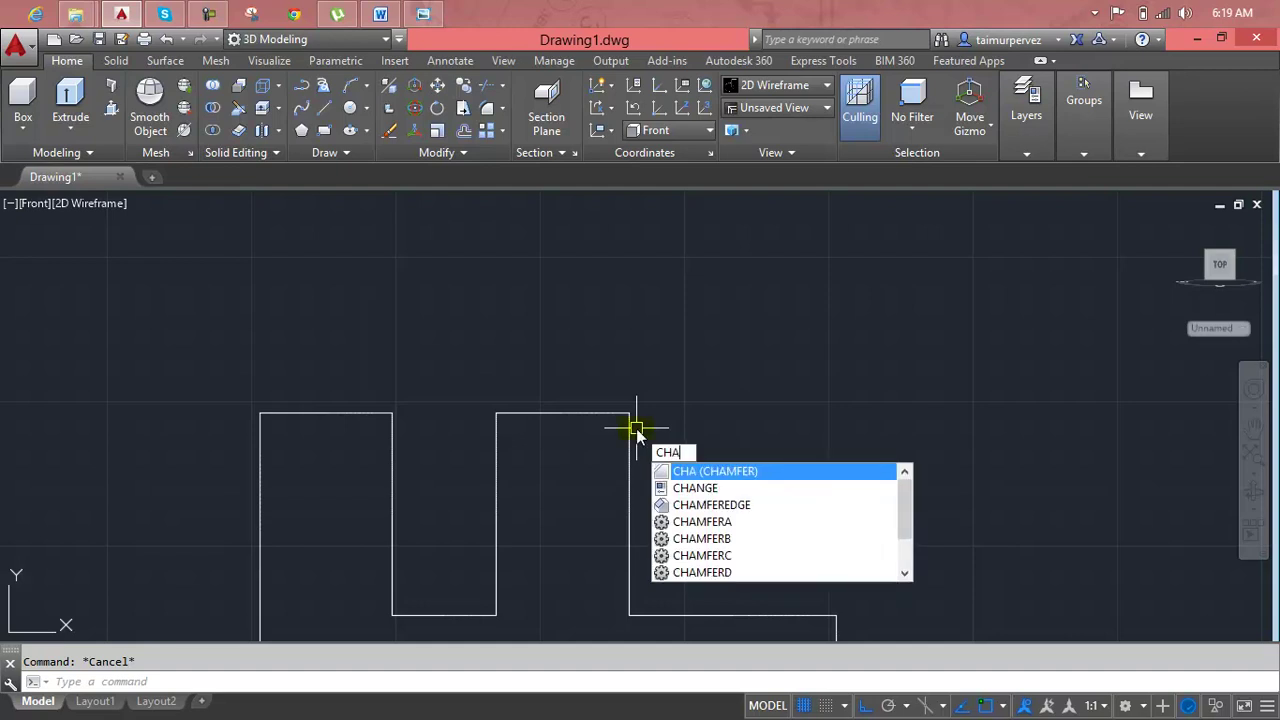
{"action": "key", "text": "Return"}
{"action": "type", "text": "d"}
{"action": "key", "text": "Return"}
{"action": "type", "text": "0.3"}
{"action": "key", "text": "Return"}
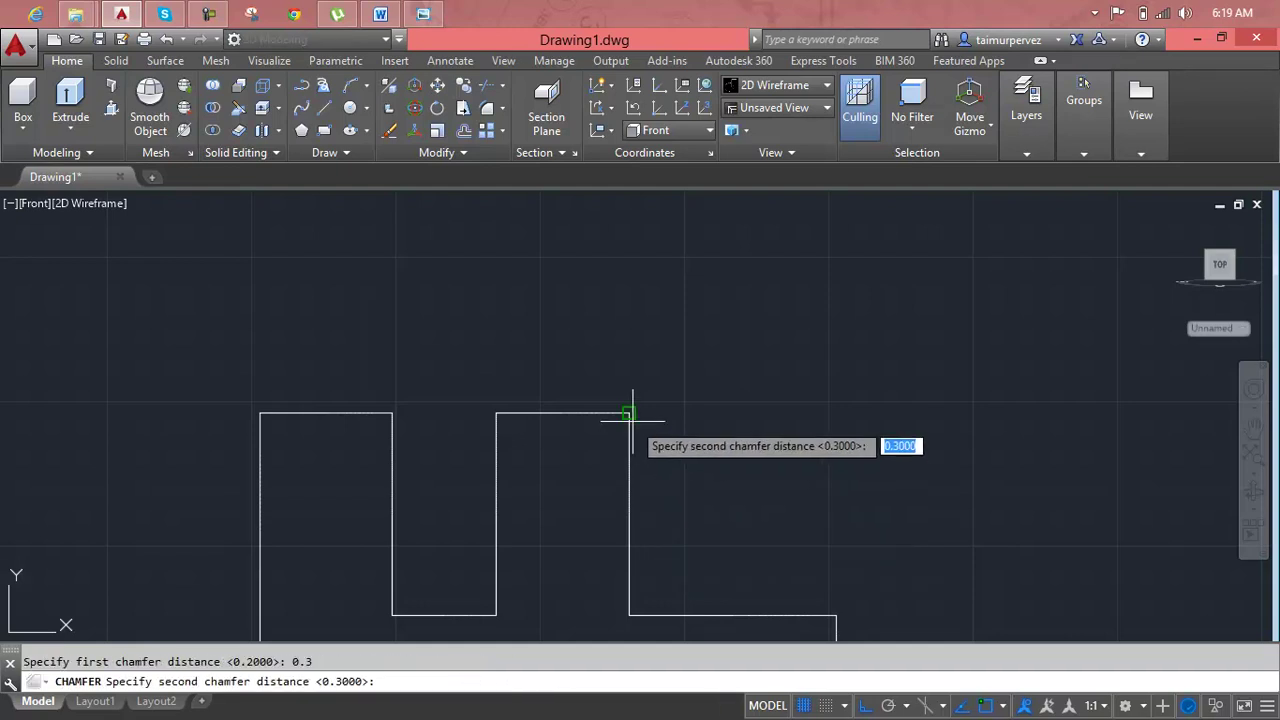
{"action": "key", "text": "Return"}
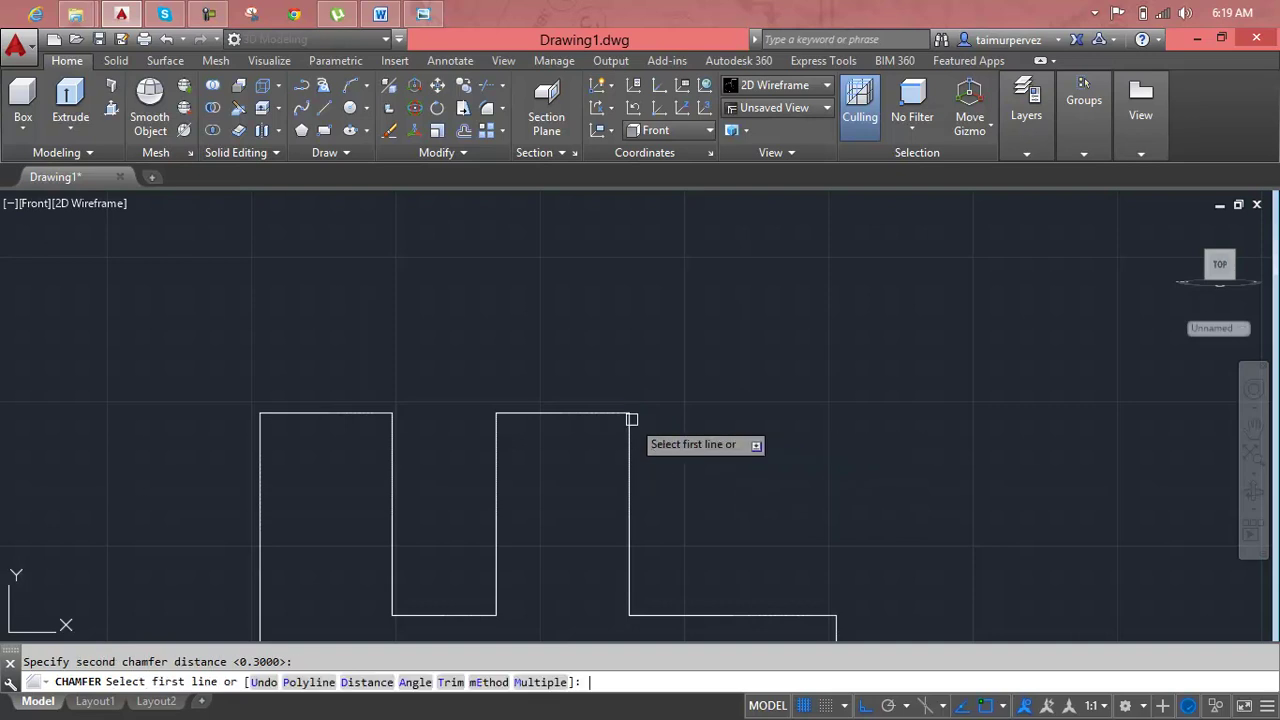
{"action": "left_click", "coordinate": [627, 413]}
{"action": "left_click", "coordinate": [627, 433]}
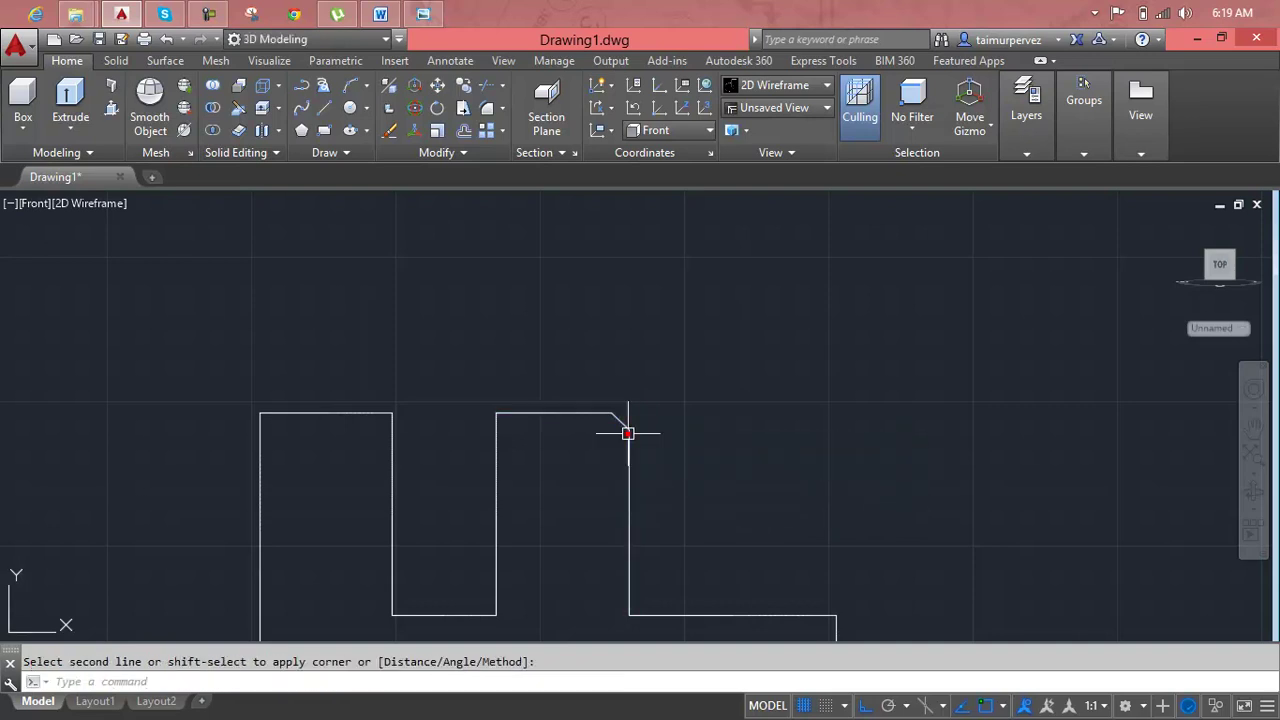
{"action": "key", "text": "Escape"}
{"action": "scroll", "coordinate": [642, 436], "scroll_direction": "down", "scroll_amount": 2}
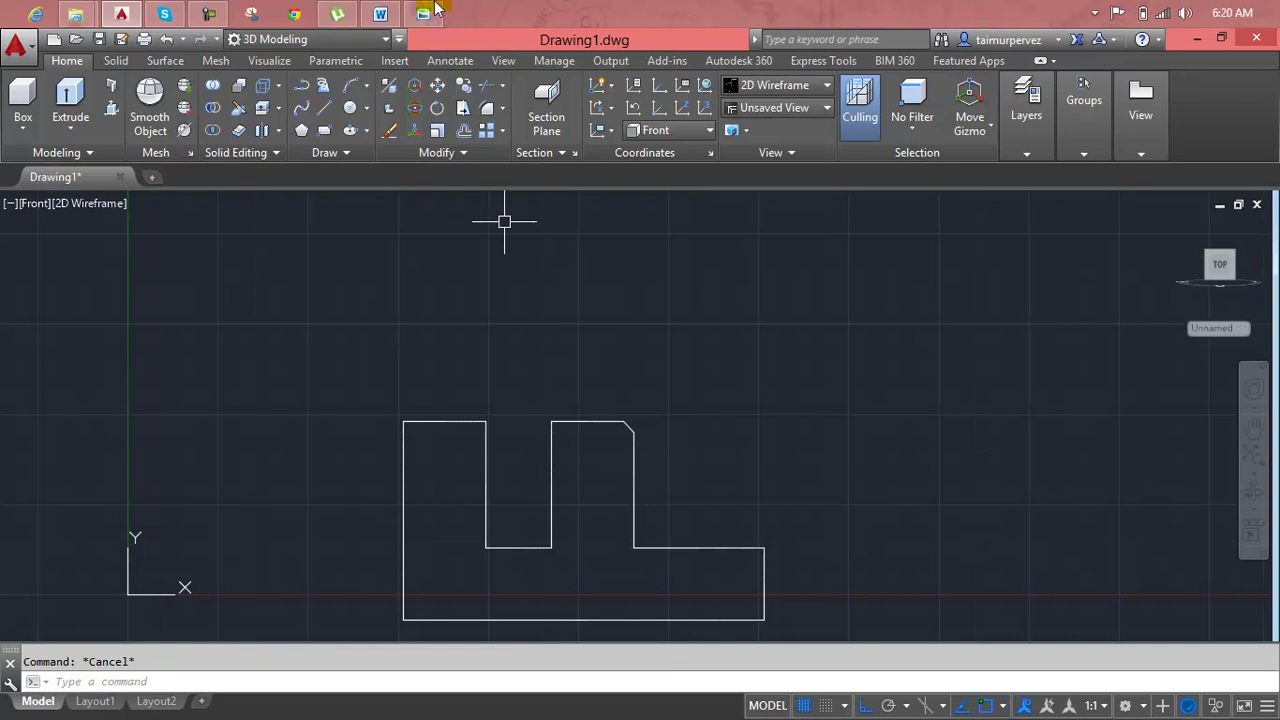
Compare the profile with the reference image and adjust the zoom.
{"action": "left_click", "coordinate": [425, 12]}
{"action": "left_click", "coordinate": [425, 12]}
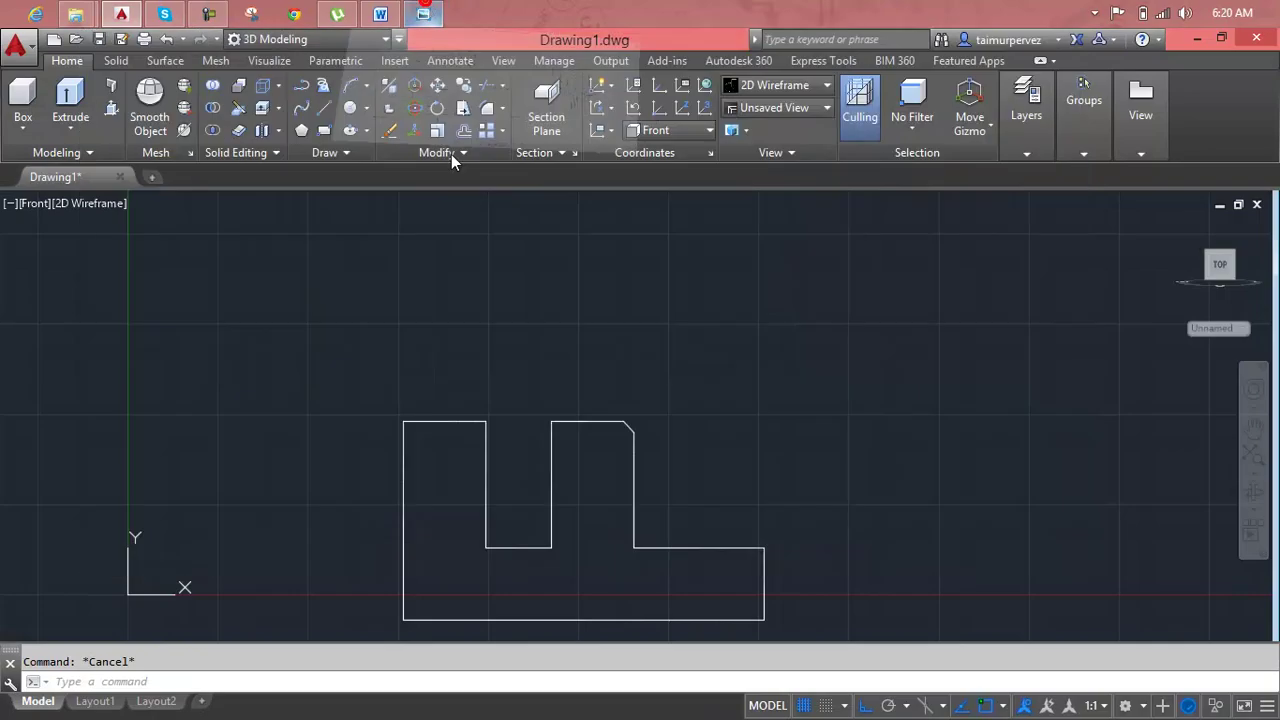
{"action": "scroll", "coordinate": [620, 416], "scroll_direction": "up", "scroll_amount": 3}
{"action": "scroll", "coordinate": [622, 416], "scroll_direction": "down", "scroll_amount": 2}
{"action": "scroll", "coordinate": [622, 416], "scroll_direction": "down", "scroll_amount": 2}
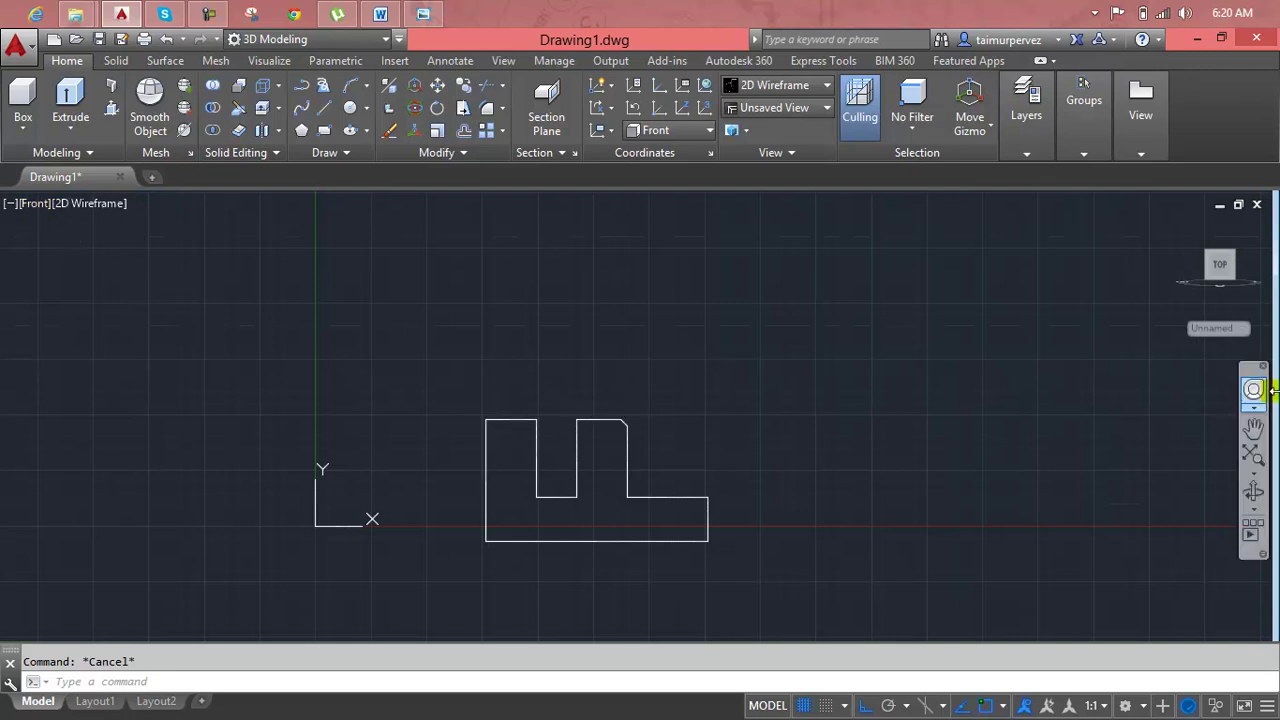
Switch to the isometric home view, briefly try Top, and recentre the profile.
{"action": "left_click", "coordinate": [1180, 230]}
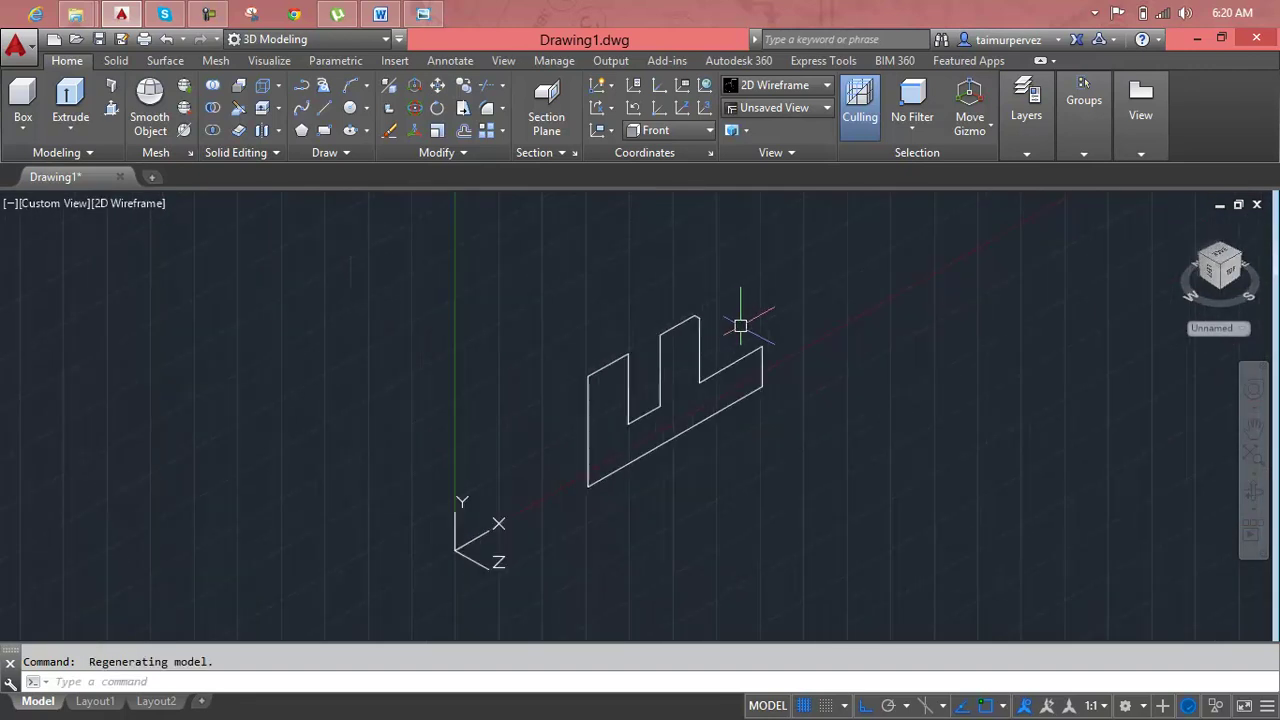
{"action": "left_click", "coordinate": [45, 204]}
{"action": "left_click", "coordinate": [86, 251]}
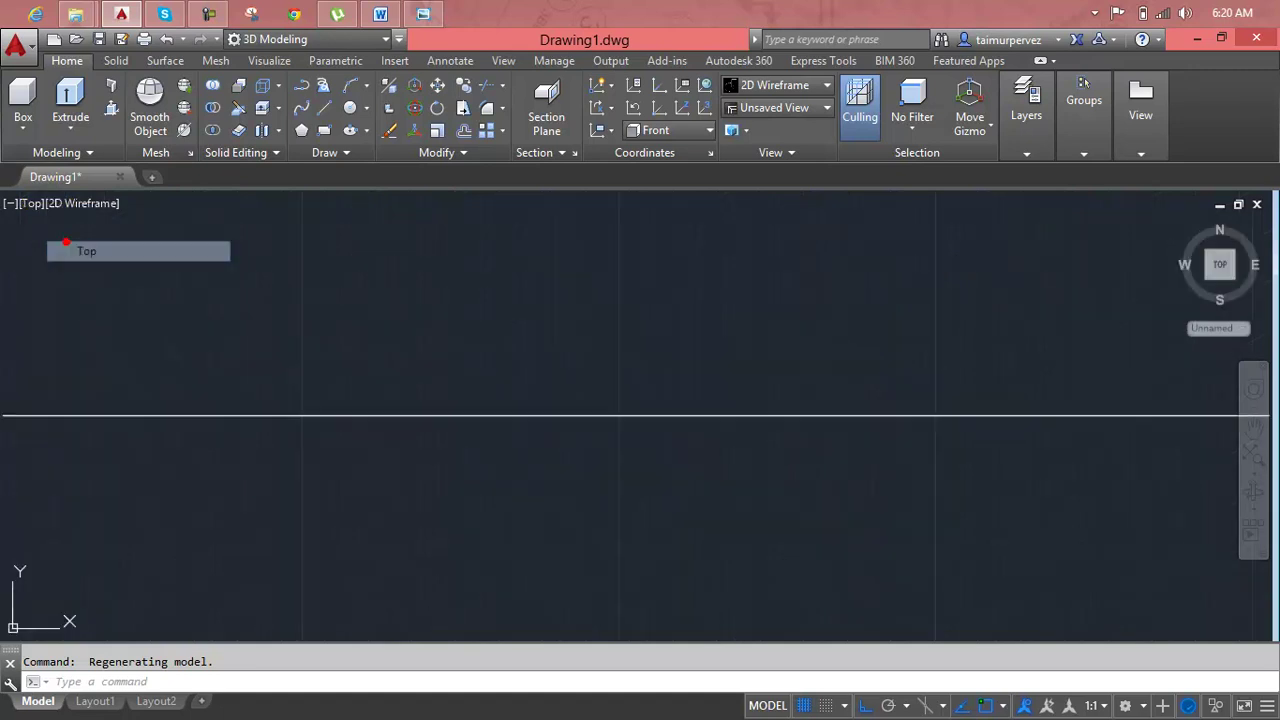
{"action": "mouse_move", "coordinate": [1219, 268]}
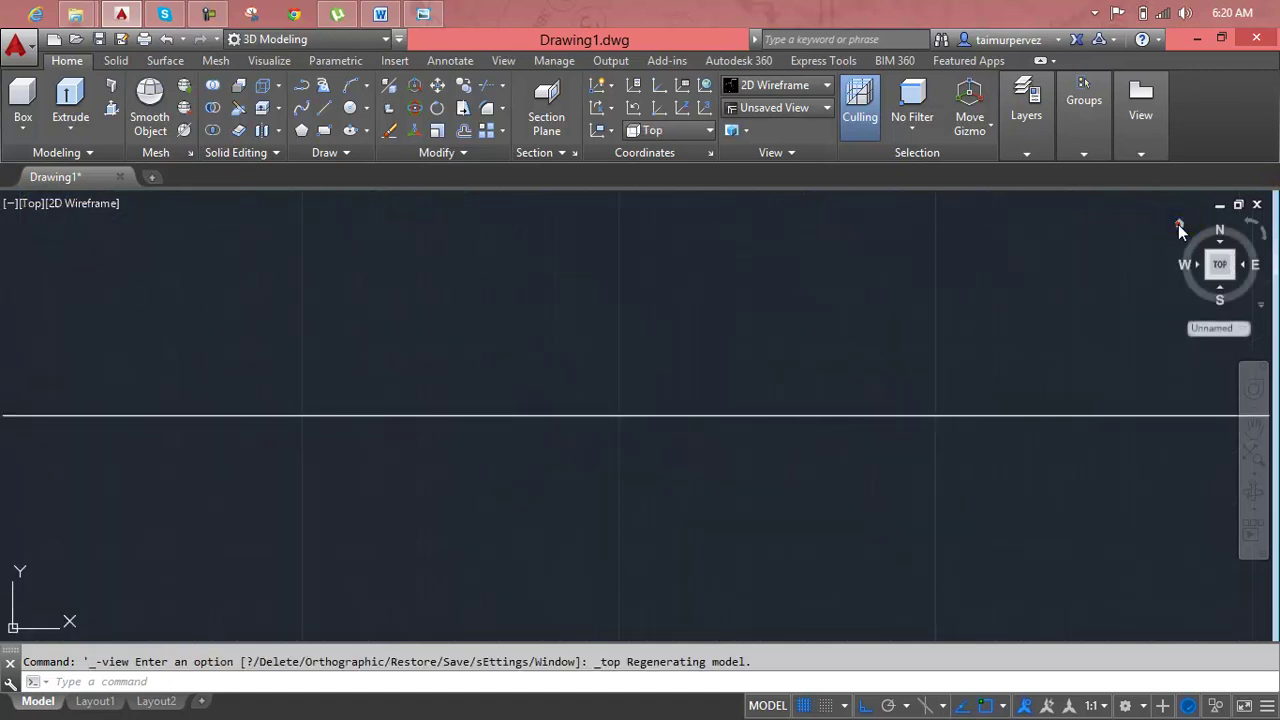
{"action": "left_click", "coordinate": [1180, 227]}
{"action": "scroll", "coordinate": [969, 329], "scroll_direction": "down", "scroll_amount": 2}
{"action": "middle_click_drag", "start_coordinate": [969, 329], "coordinate": [857, 320]}
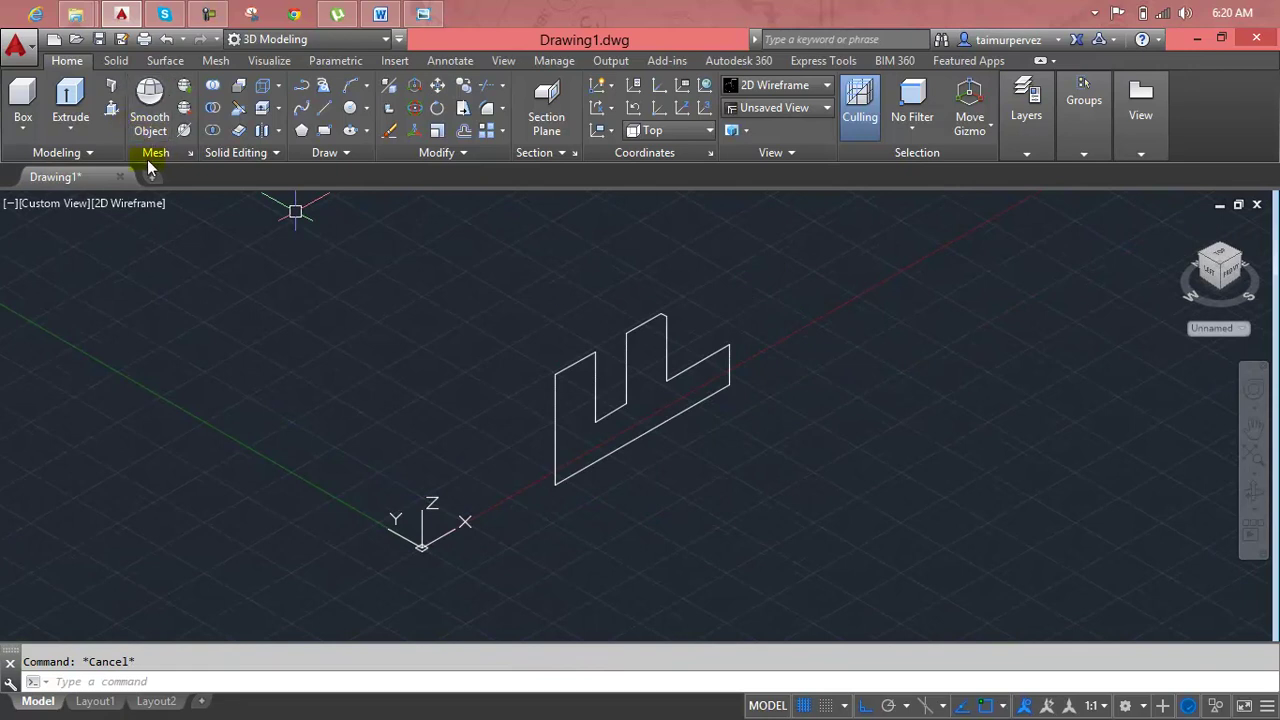
Presspull the profile's enclosed area 3.5 units into a solid block.
{"action": "left_click", "coordinate": [117, 107]}
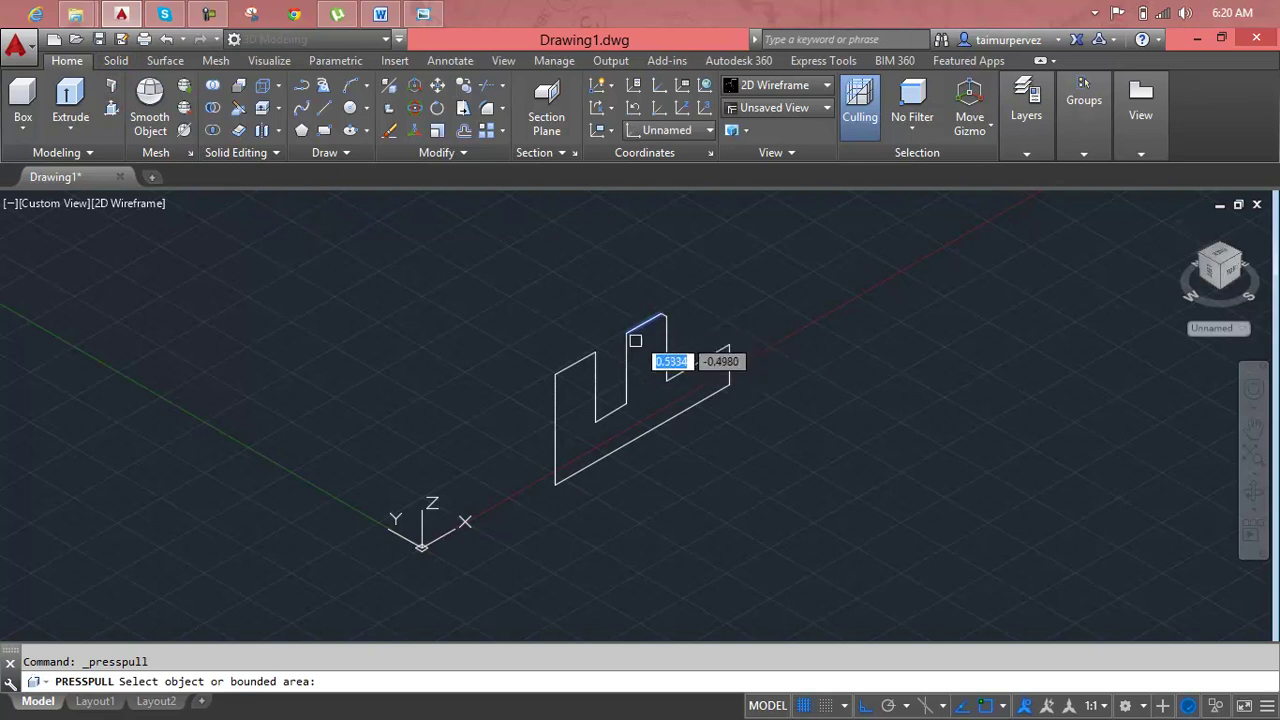
{"action": "left_click", "coordinate": [639, 416]}
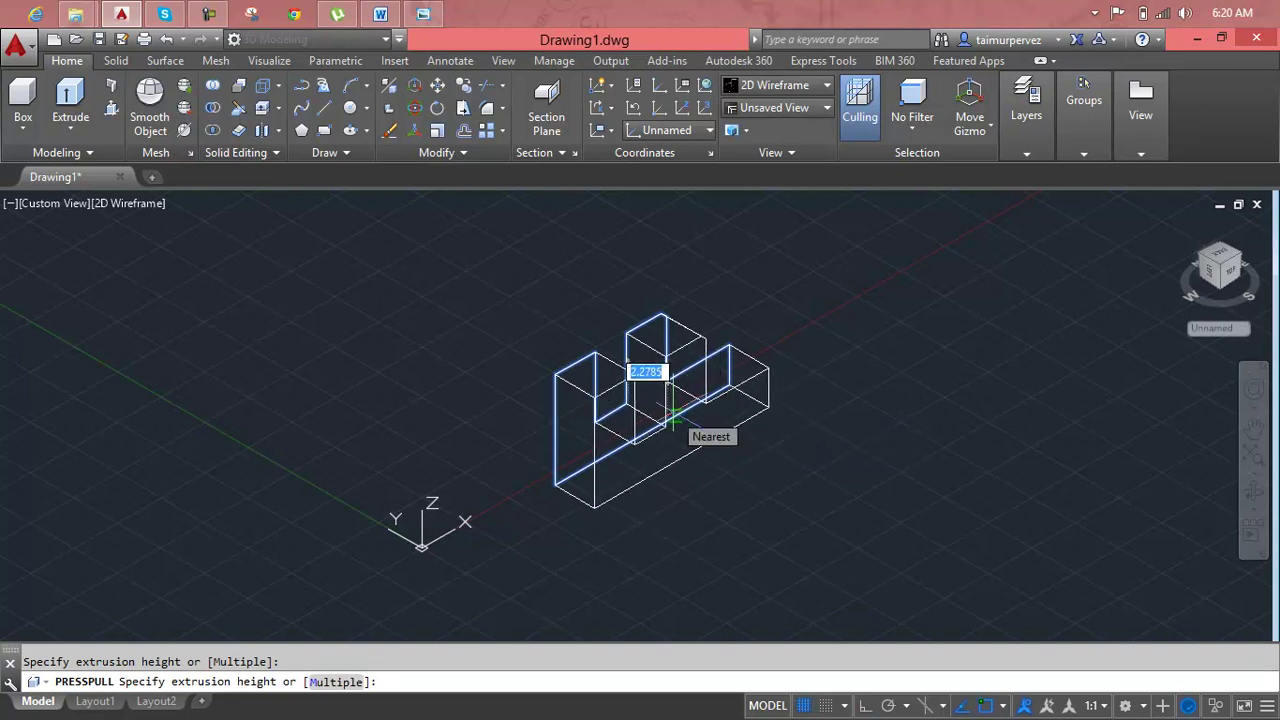
{"action": "type", "text": "3.5"}
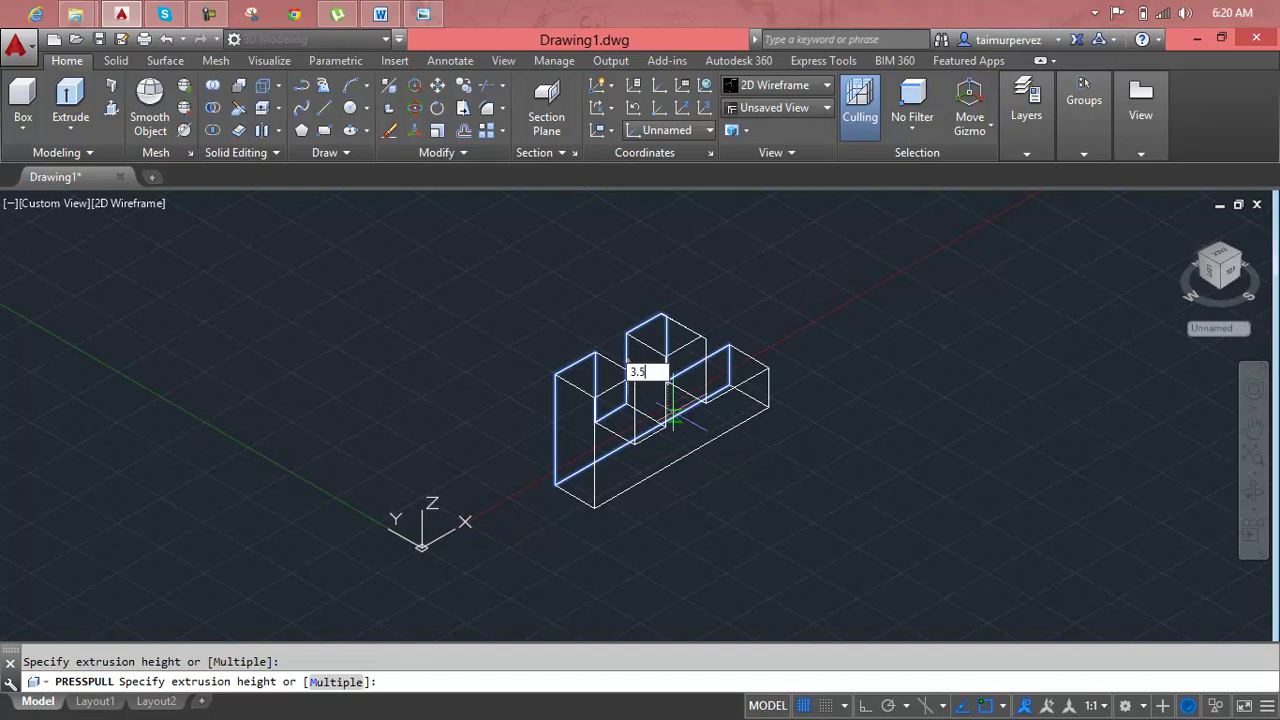
{"action": "key", "text": "Return"}
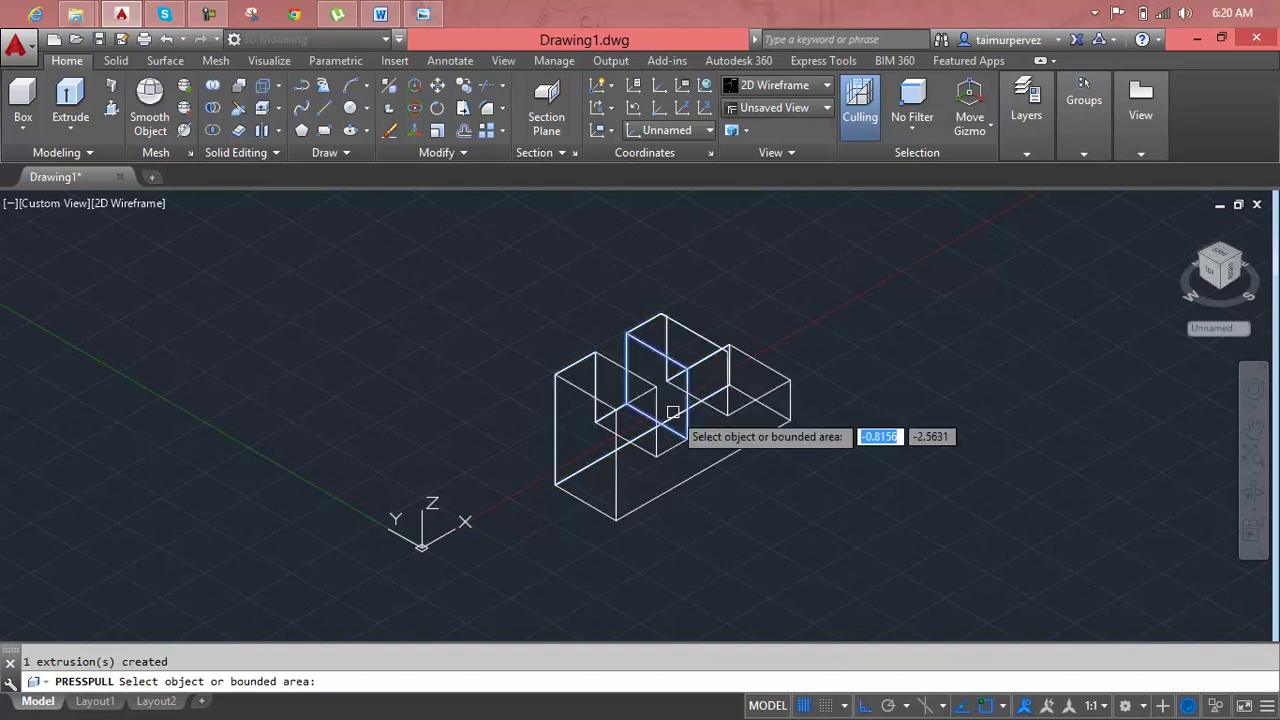
{"action": "key", "text": "Escape"}
Orbit, zoom and pan around the extruded block to inspect it.
{"action": "mouse_move", "coordinate": [692, 420]}
{"action": "middle_mouse_down", "text": "shift"}
{"action": "mouse_move", "coordinate": [506, 416]}
{"action": "mouse_move", "coordinate": [486, 428]}
{"action": "middle_mouse_up", "text": "shift"}
{"action": "scroll", "coordinate": [727, 386], "scroll_direction": "up", "scroll_amount": 2}
{"action": "scroll", "coordinate": [727, 386], "scroll_direction": "up", "scroll_amount": 2}
{"action": "scroll", "coordinate": [640, 398], "scroll_direction": "up", "scroll_amount": 1}
{"action": "scroll", "coordinate": [594, 403], "scroll_direction": "up", "scroll_amount": 1}
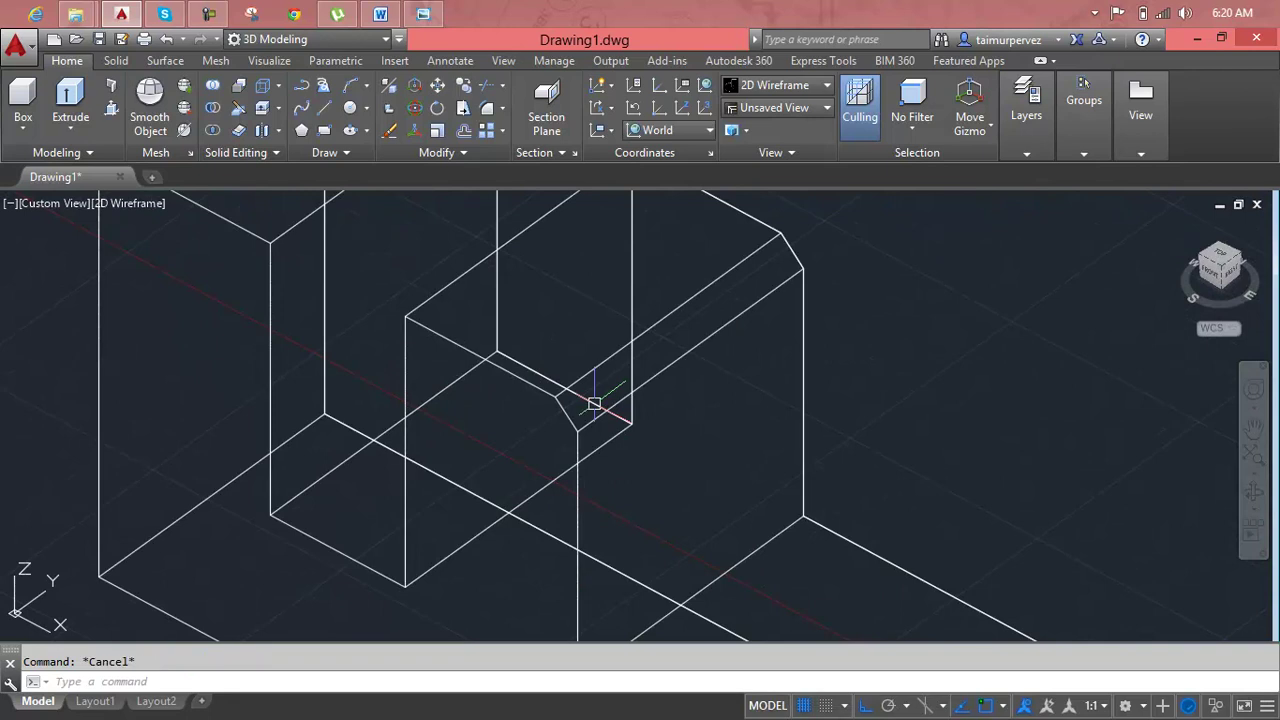
{"action": "scroll", "coordinate": [594, 403], "scroll_direction": "down", "scroll_amount": 2}
{"action": "scroll", "coordinate": [608, 420], "scroll_direction": "down", "scroll_amount": 2}
{"action": "mouse_move", "coordinate": [674, 503]}
{"action": "middle_mouse_down"}
{"action": "mouse_move", "coordinate": [600, 474]}
{"action": "mouse_move", "coordinate": [543, 506]}
{"action": "mouse_move", "coordinate": [520, 503]}
{"action": "mouse_move", "coordinate": [623, 514]}
{"action": "middle_mouse_up"}
{"action": "scroll", "coordinate": [609, 477], "scroll_direction": "up", "scroll_amount": 2}
{"action": "scroll", "coordinate": [557, 464], "scroll_direction": "up", "scroll_amount": 2}
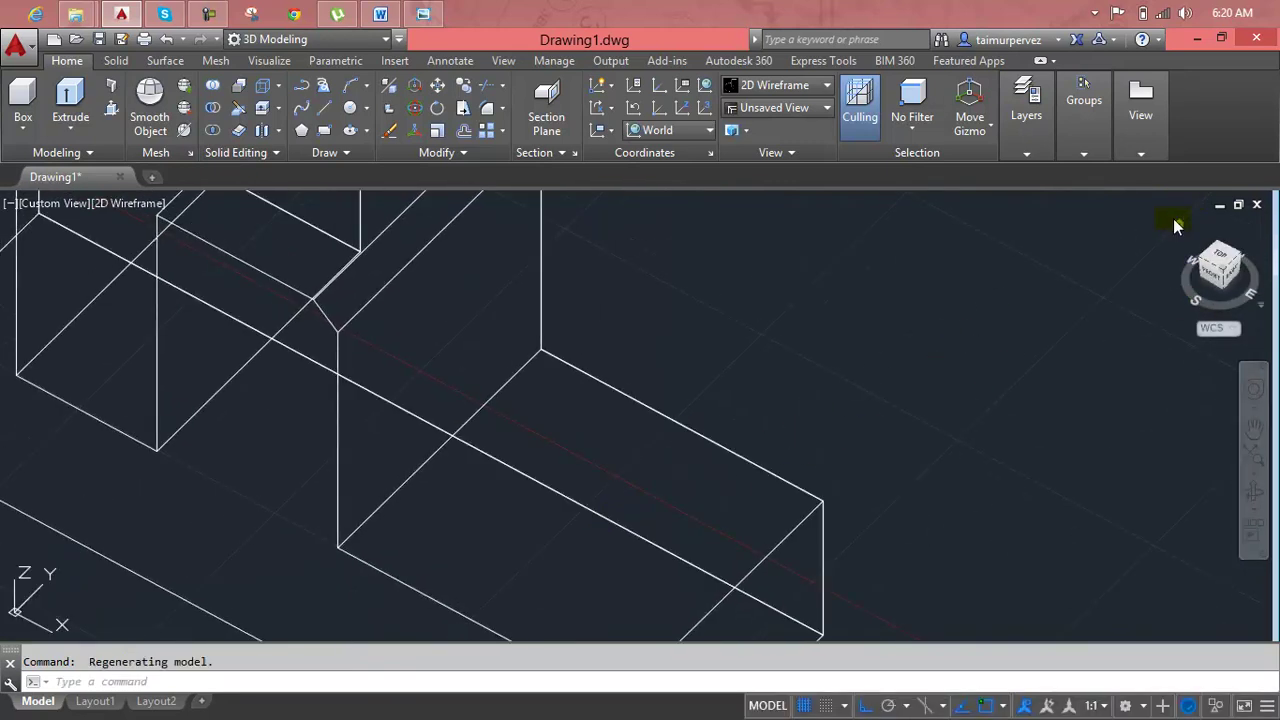
Open the viewport layout choices, close them, and bring up the preset views list.
{"action": "left_click", "coordinate": [749, 134]}
{"action": "left_click", "coordinate": [615, 172]}
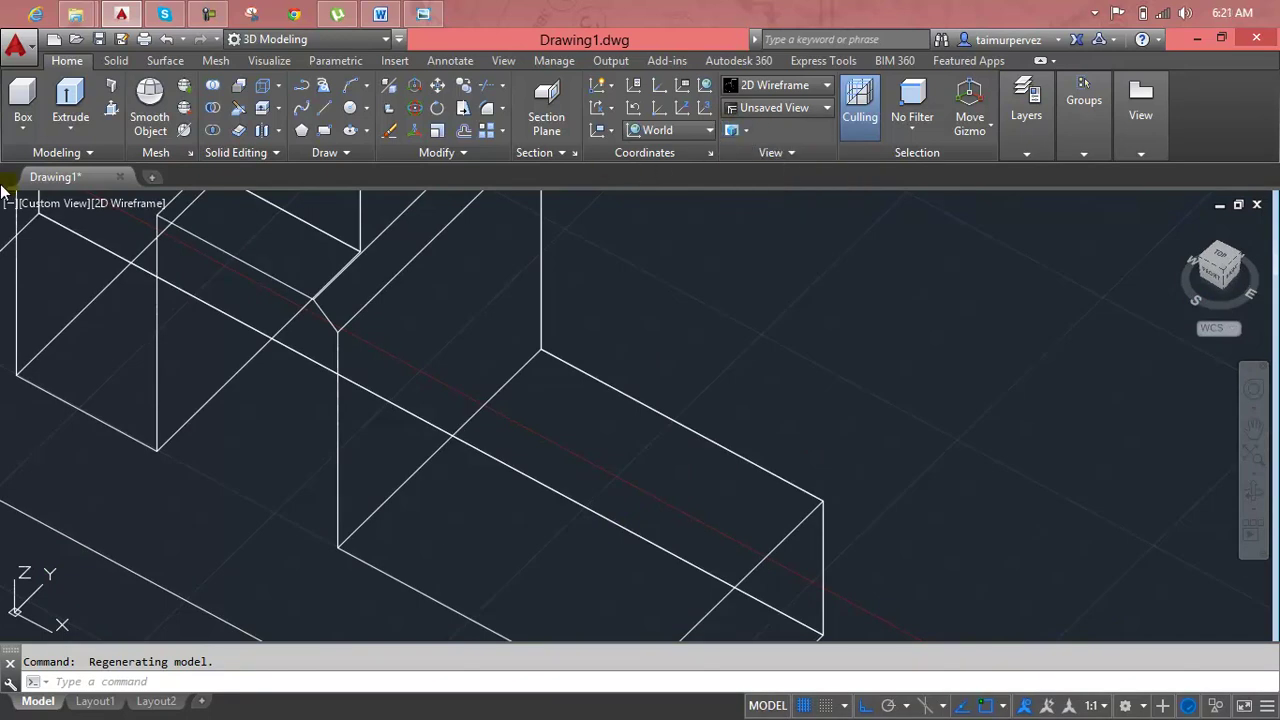
{"action": "left_click", "coordinate": [37, 205]}
Switch to the Top view, pan the outline left, and start a line at the top-right corner.
{"action": "left_click", "coordinate": [56, 250]}
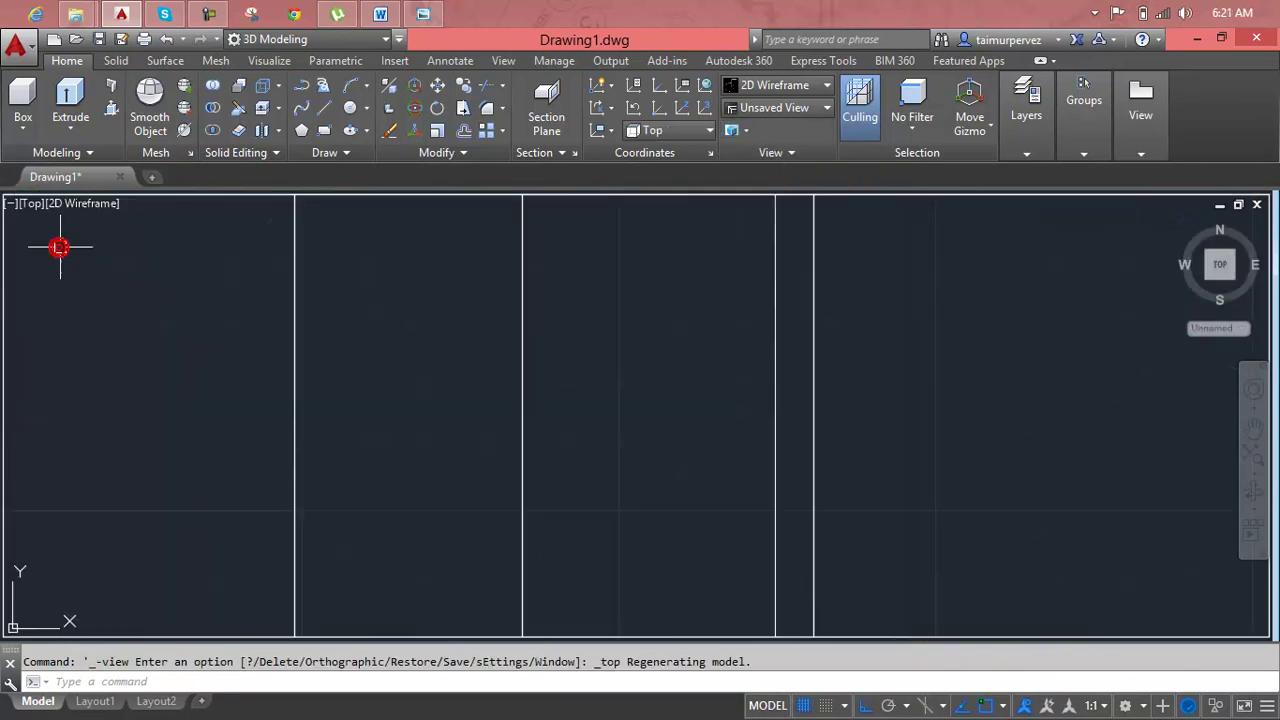
{"action": "middle_click_drag", "start_coordinate": [778, 456], "coordinate": [639, 451]}
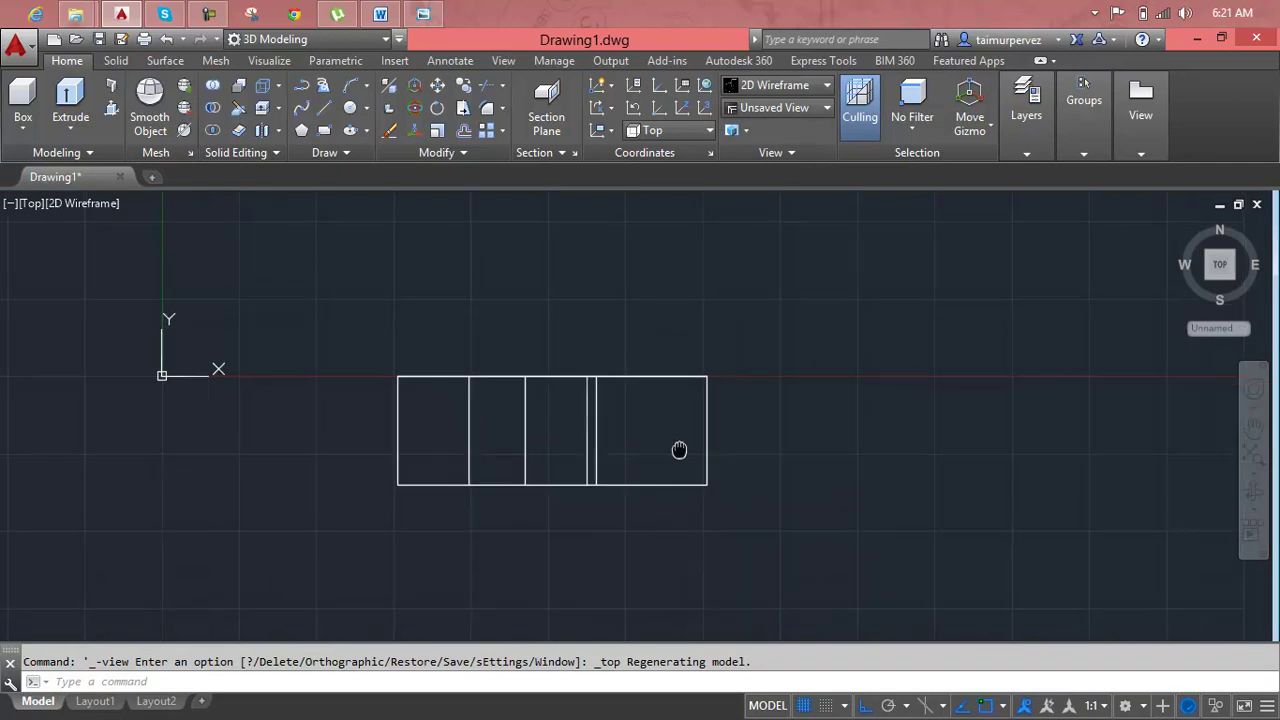
{"action": "scroll", "coordinate": [639, 451], "scroll_direction": "up", "scroll_amount": 2}
{"action": "key", "text": "Escape"}
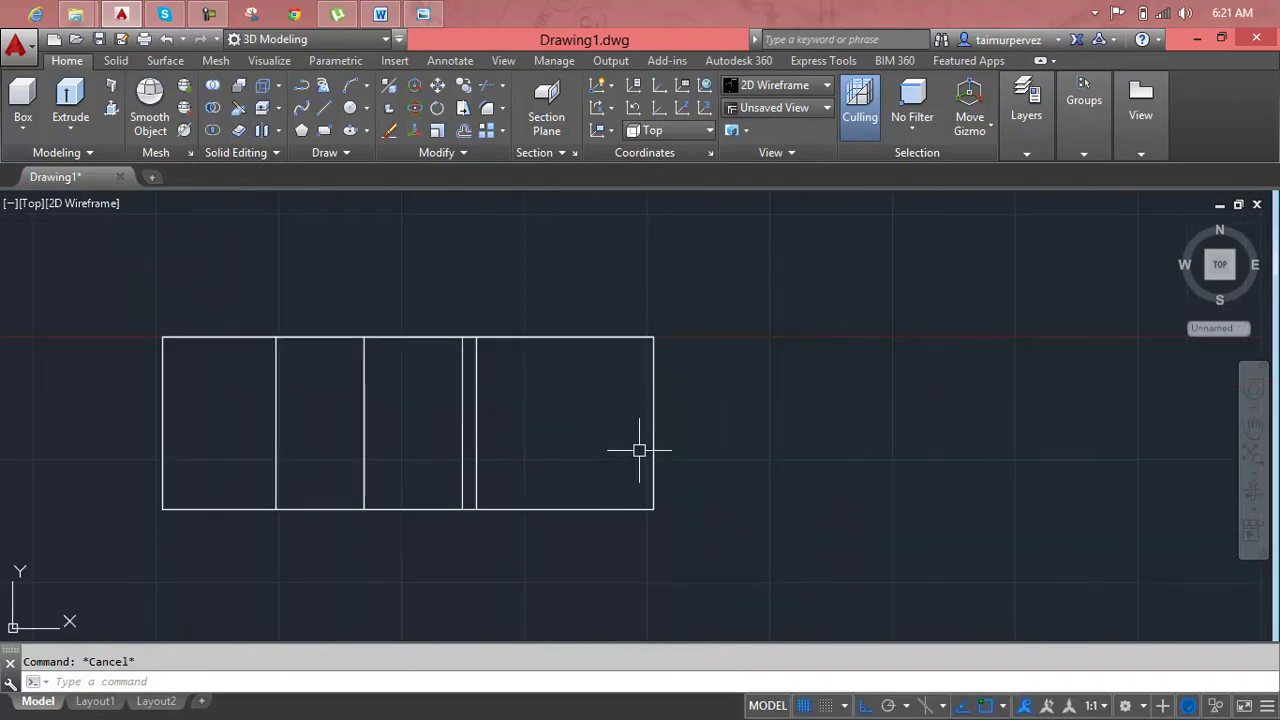
{"action": "type", "text": "l"}
{"action": "key", "text": "Return"}
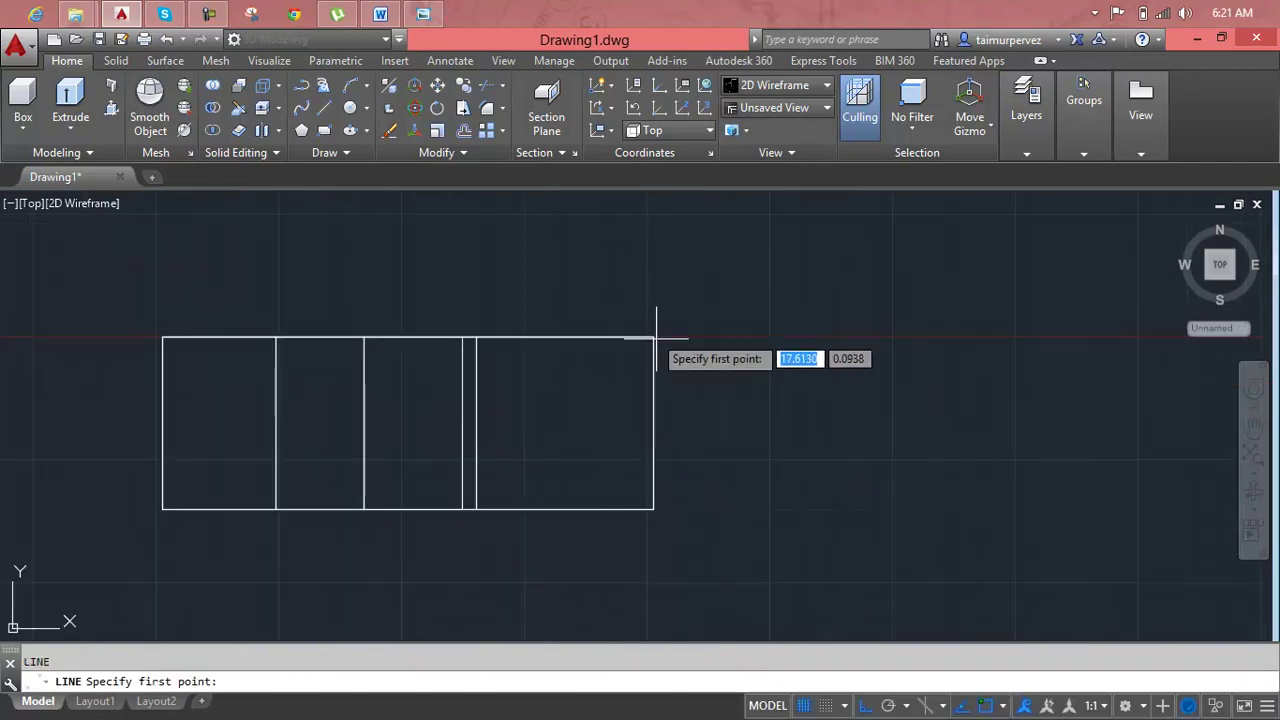
{"action": "left_click", "coordinate": [653, 338]}
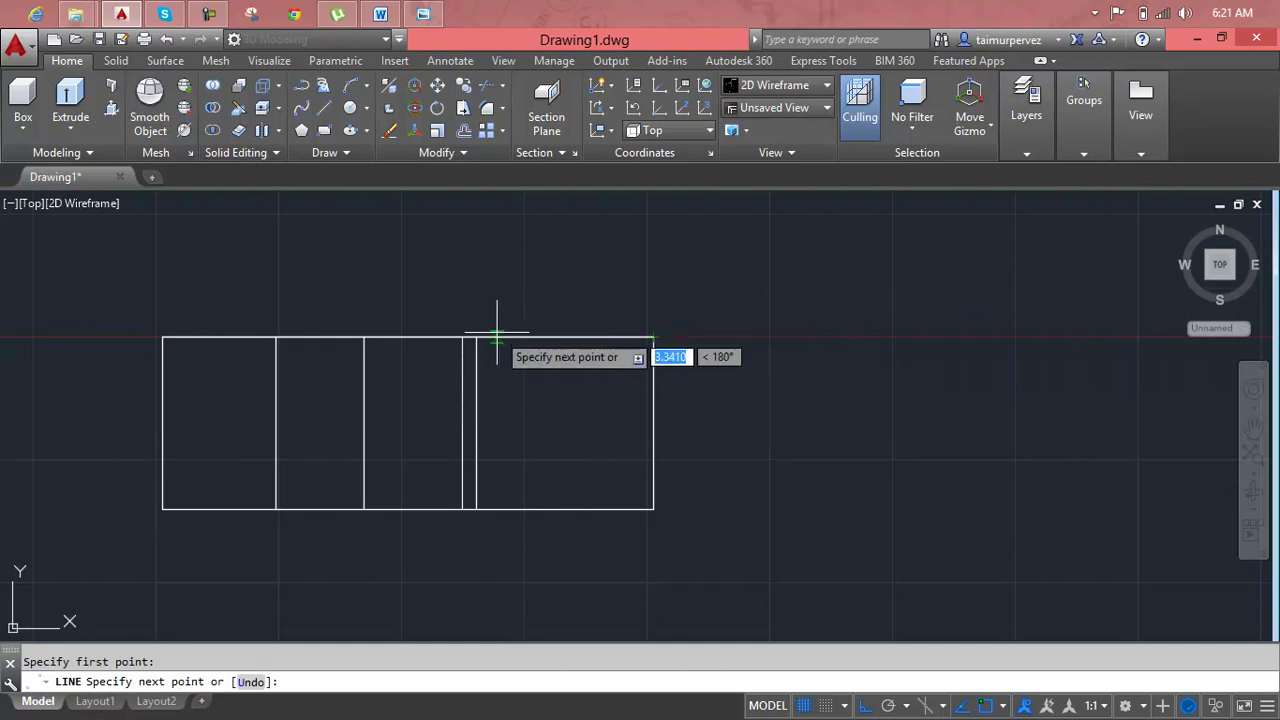
{"action": "key", "text": "Return"}
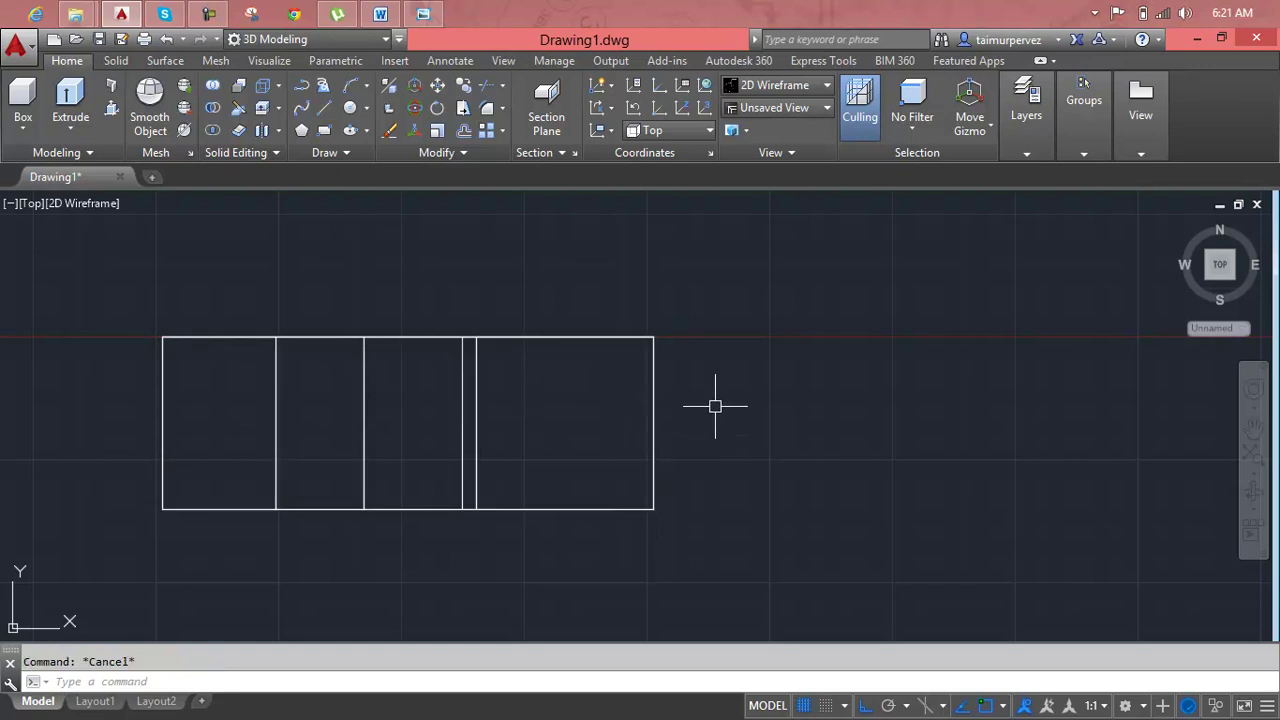
{"action": "type", "text": "M"}
Draw a line along the right edge from the lower-right to the top-right corner.
{"action": "key", "text": "Escape"}
{"action": "type", "text": "l"}
{"action": "key", "text": "Return"}
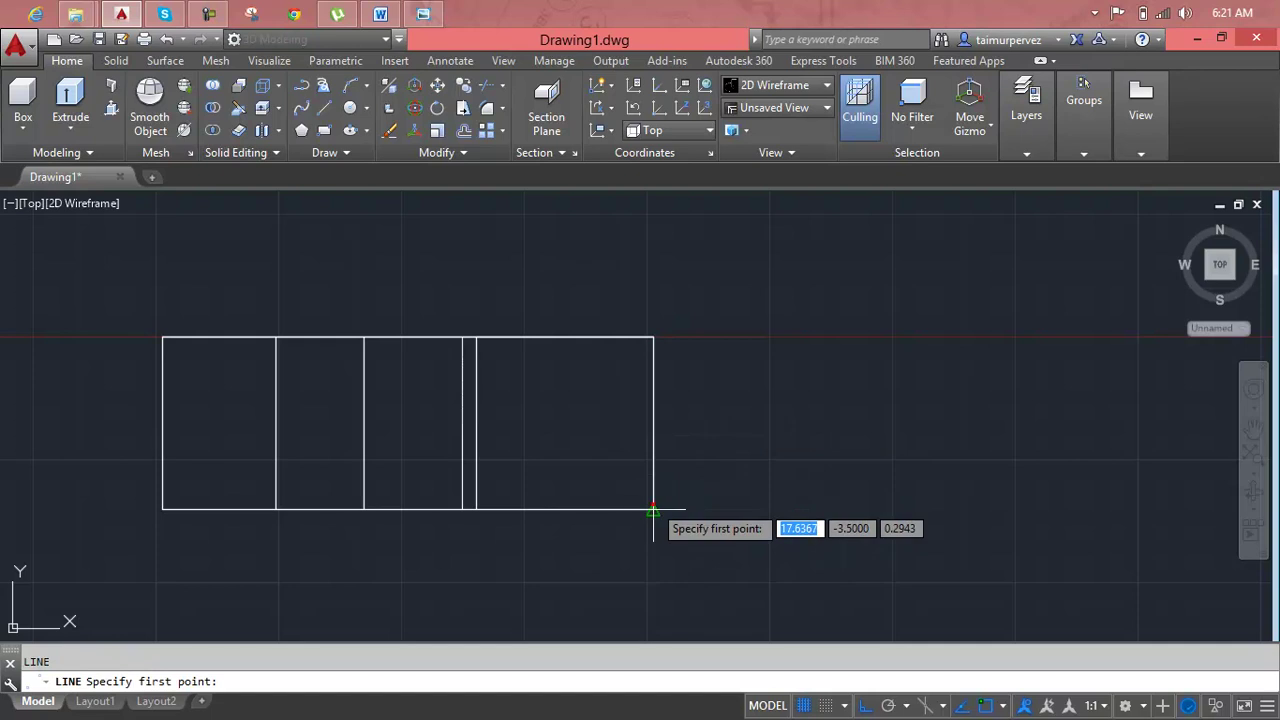
{"action": "left_click", "coordinate": [653, 507]}
{"action": "left_click", "coordinate": [653, 338]}
{"action": "key", "text": "Return"}
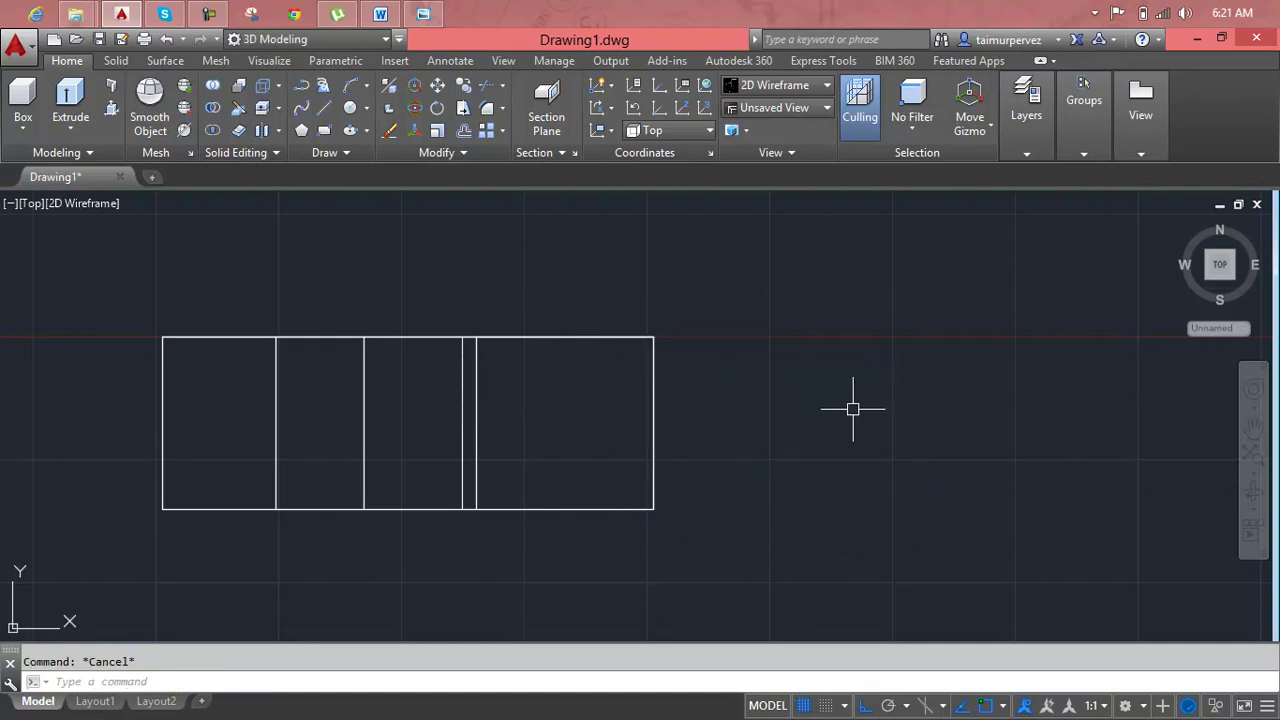
Draw horizontal and vertical centre lines from the right-edge and top-edge midpoints.
{"action": "type", "text": "l"}
{"action": "key", "text": "Return"}
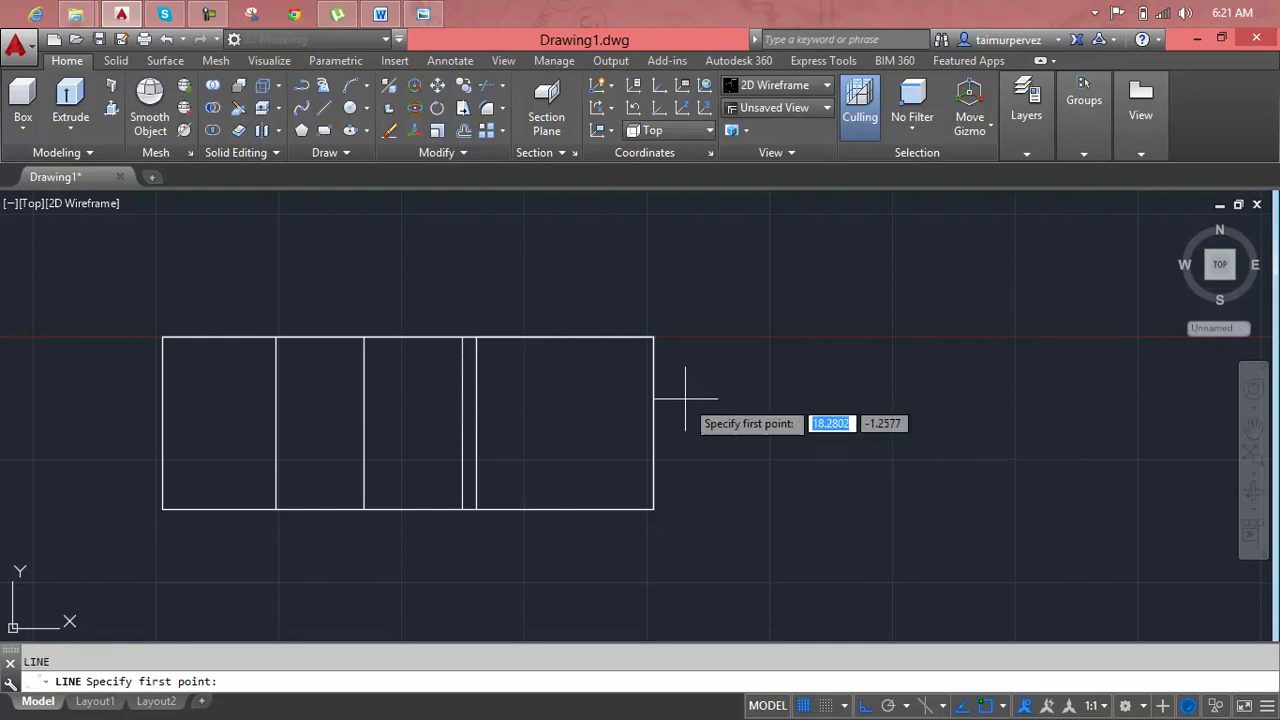
{"action": "left_click", "coordinate": [653, 424]}
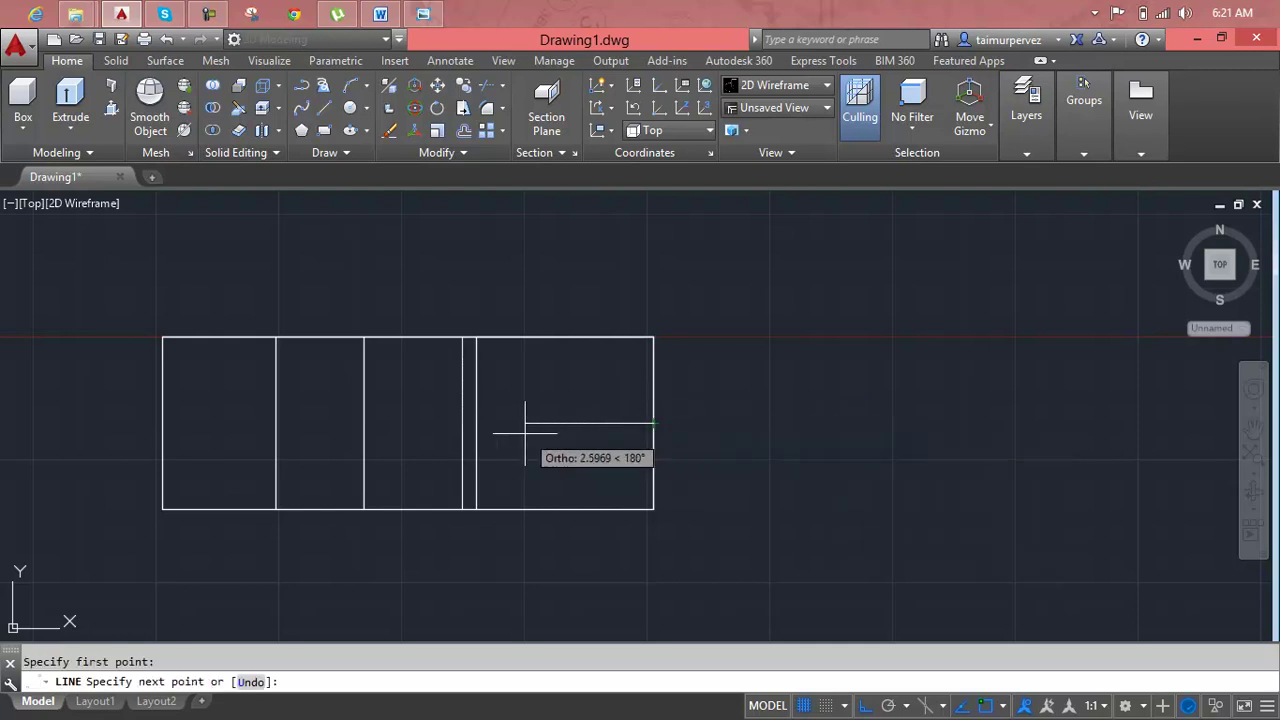
{"action": "left_click", "coordinate": [476, 424]}
{"action": "key", "text": "Return"}
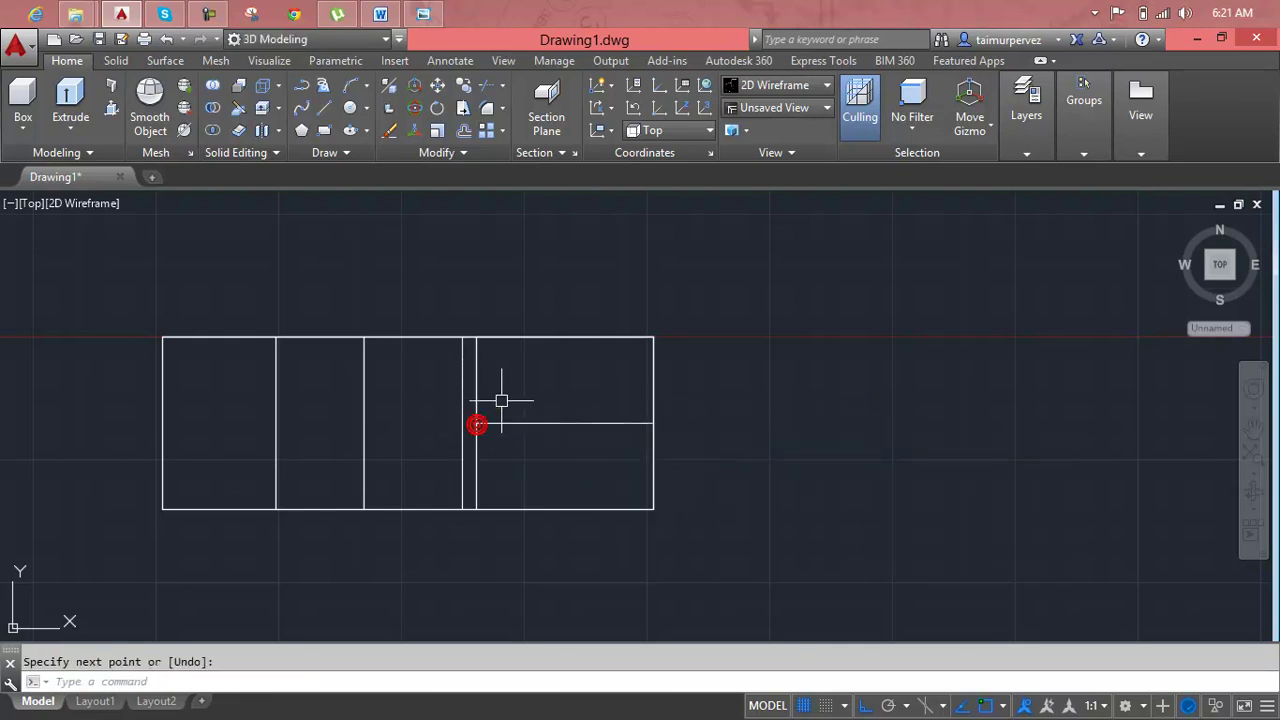
{"action": "key", "text": "Return"}
{"action": "left_click", "coordinate": [566, 337]}
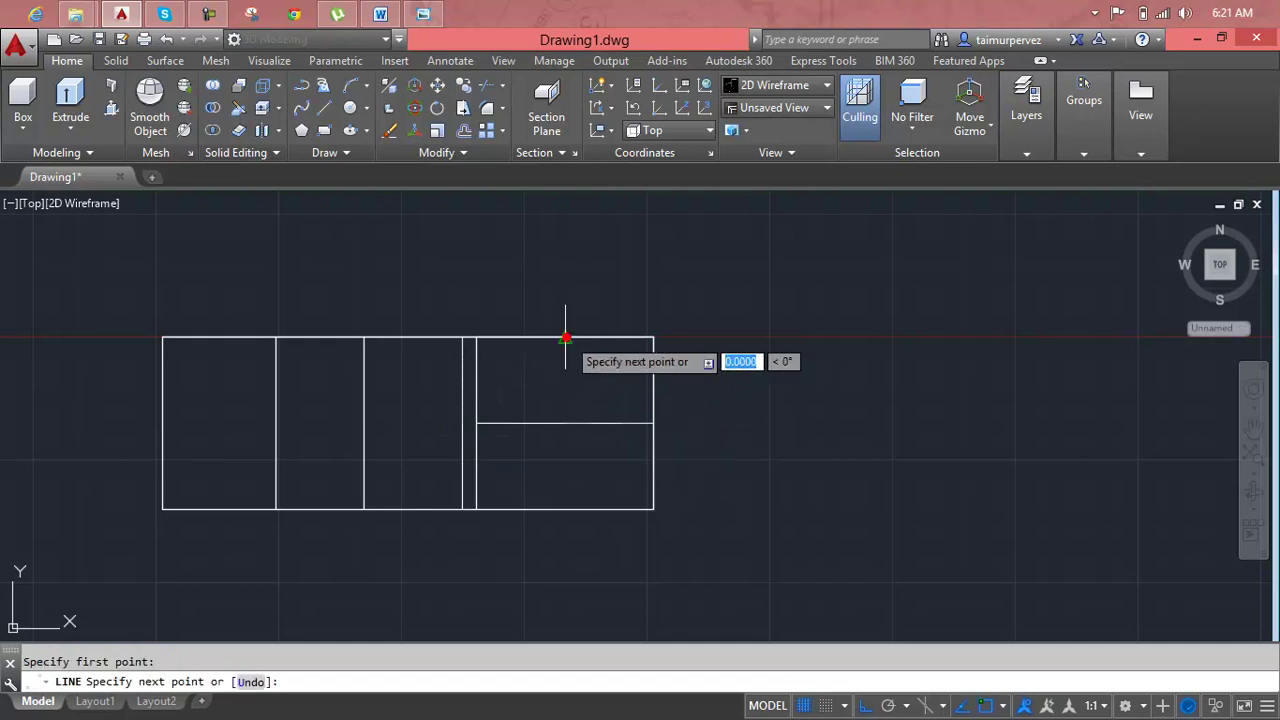
{"action": "left_click", "coordinate": [565, 509]}
{"action": "key", "text": "Return"}
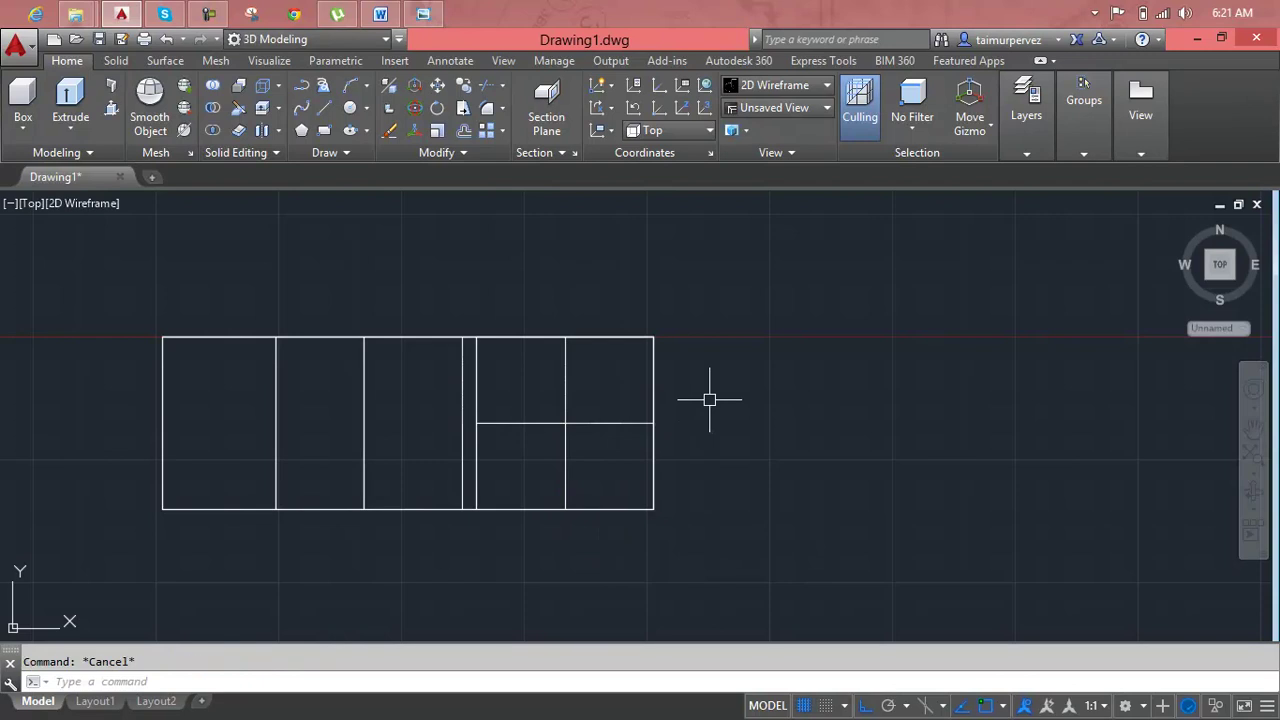
{"action": "type", "text": "c"}
{"action": "key", "text": "Return"}
Draw concentric circles of radius 1.2045 and 0.8423 at the centre-line crossing.
{"action": "left_click", "coordinate": [566, 423]}
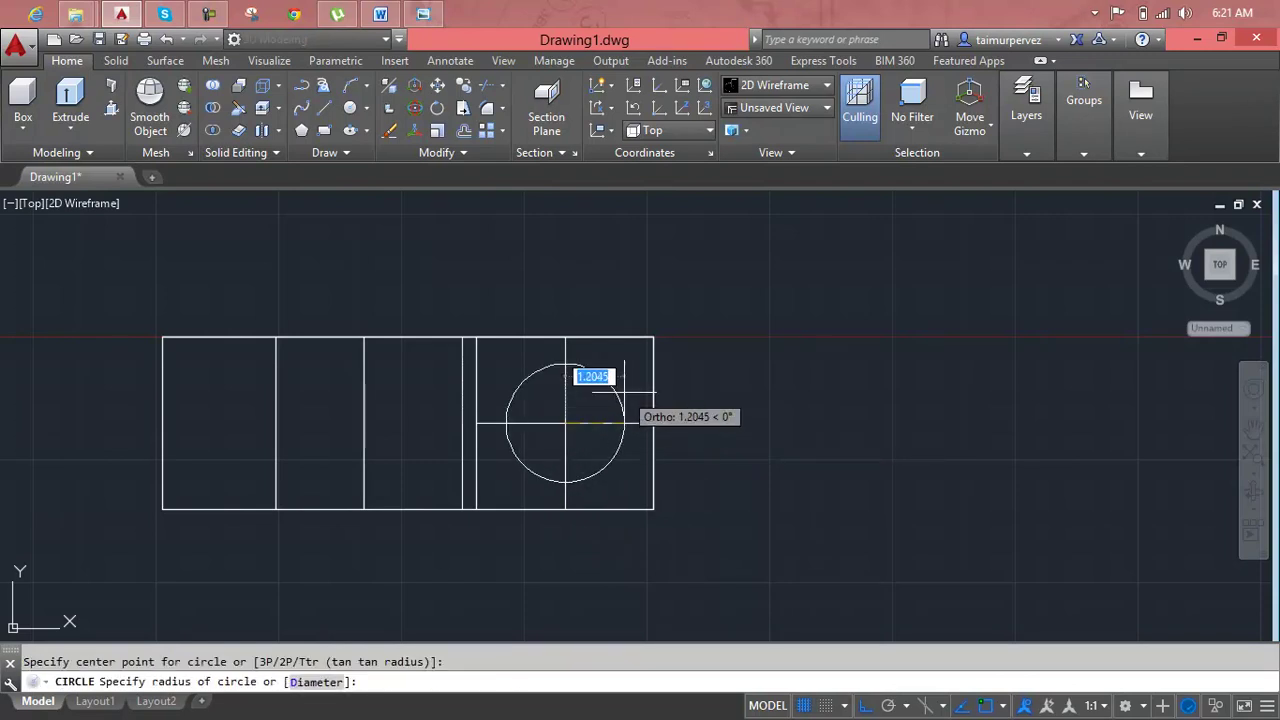
{"action": "left_click", "coordinate": [626, 390]}
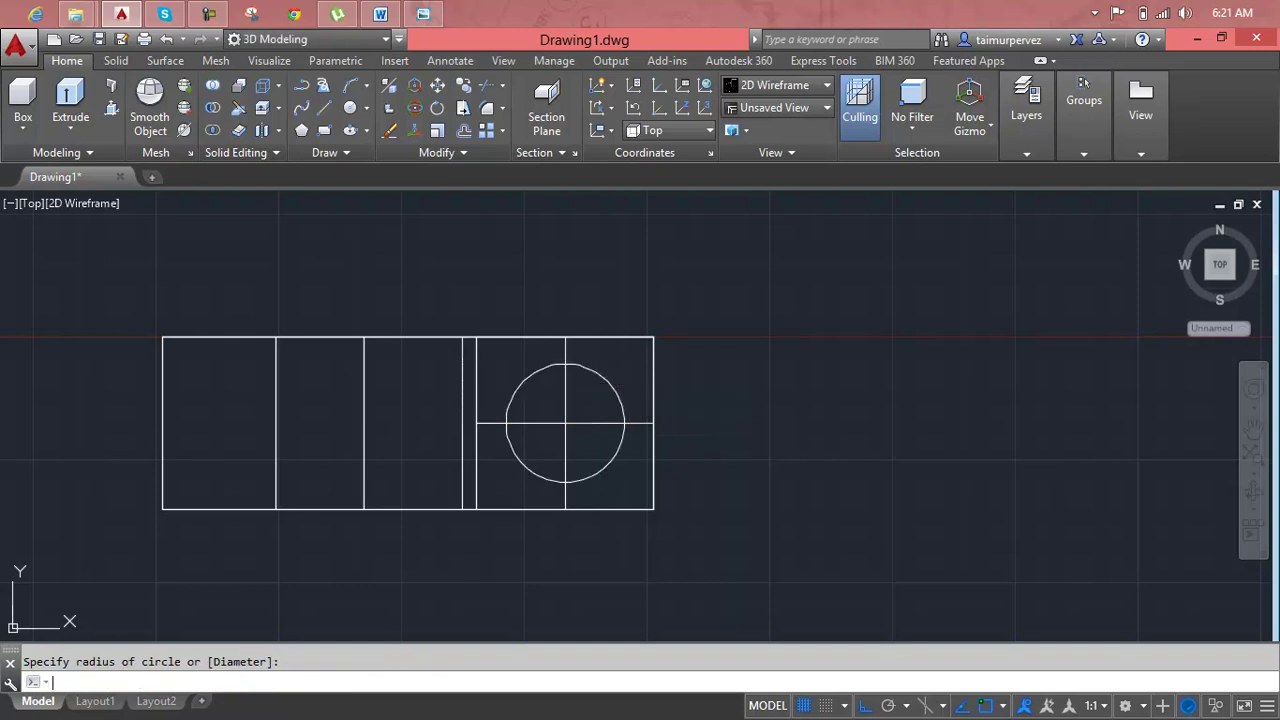
{"action": "key", "text": "Return"}
{"action": "left_click", "coordinate": [566, 423]}
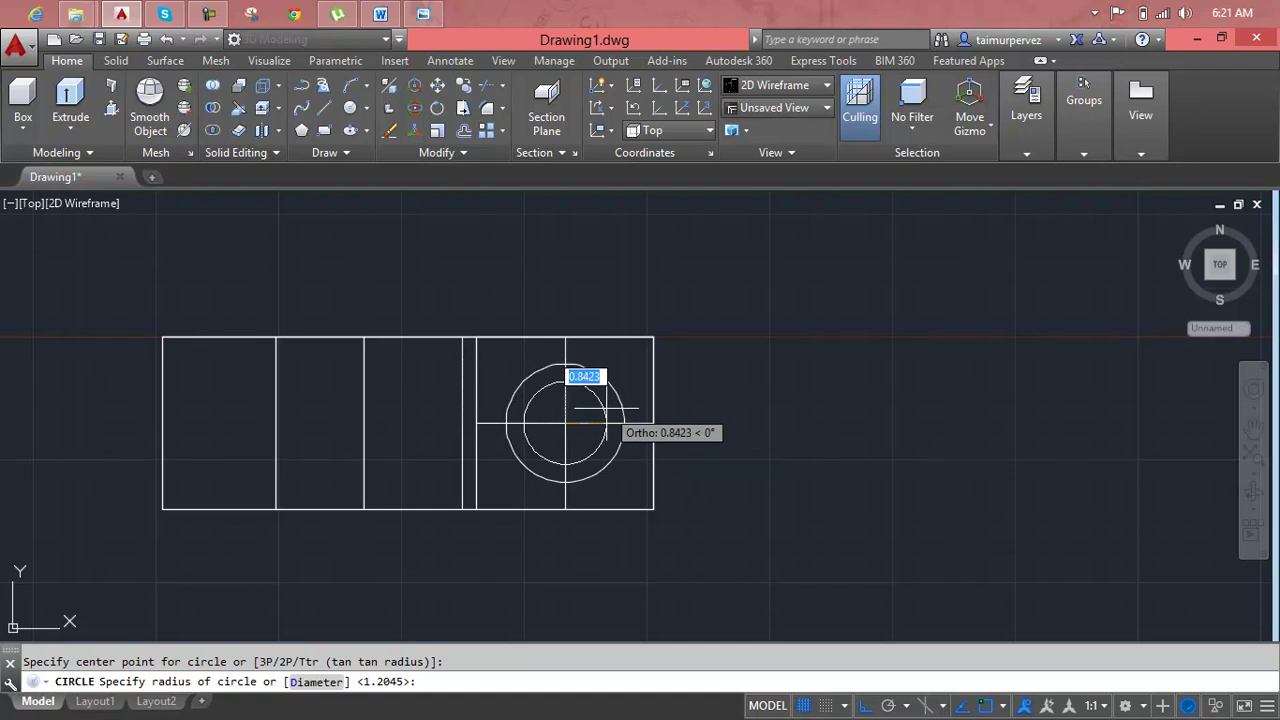
{"action": "left_click", "coordinate": [604, 411]}
Delete the vertical and horizontal centre lines.
{"action": "key", "text": "Escape"}
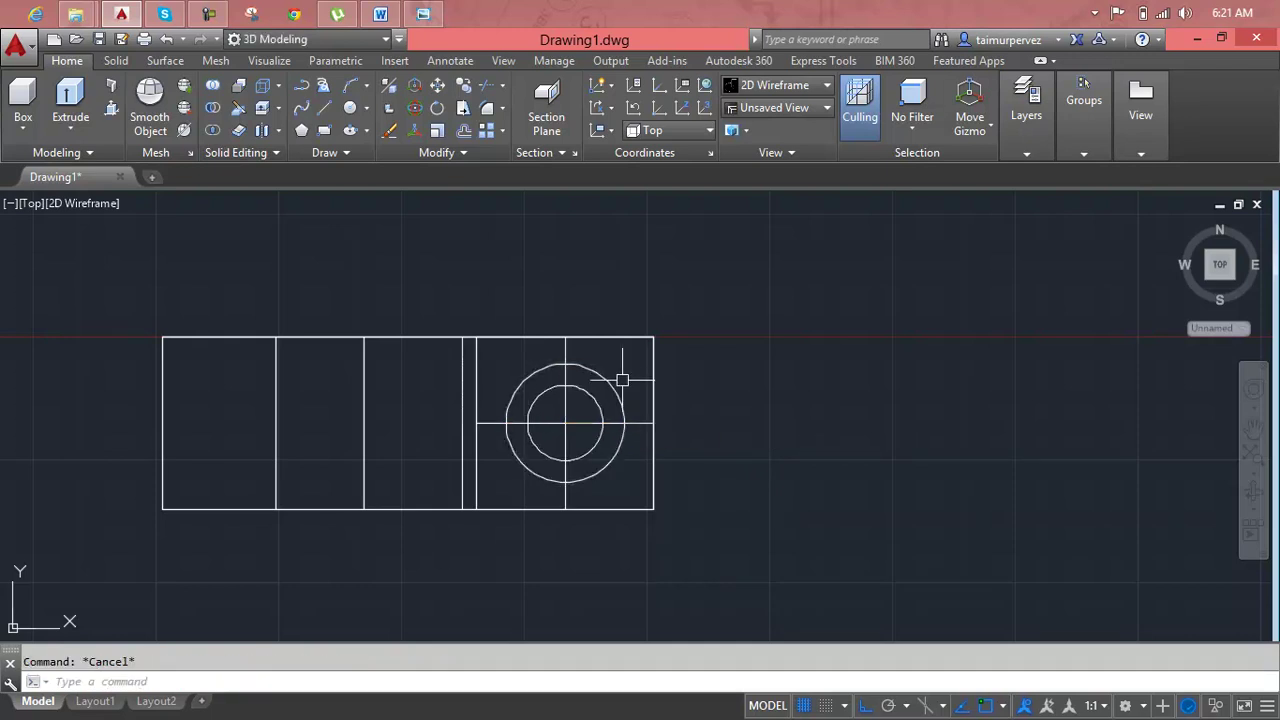
{"action": "left_click", "coordinate": [565, 348]}
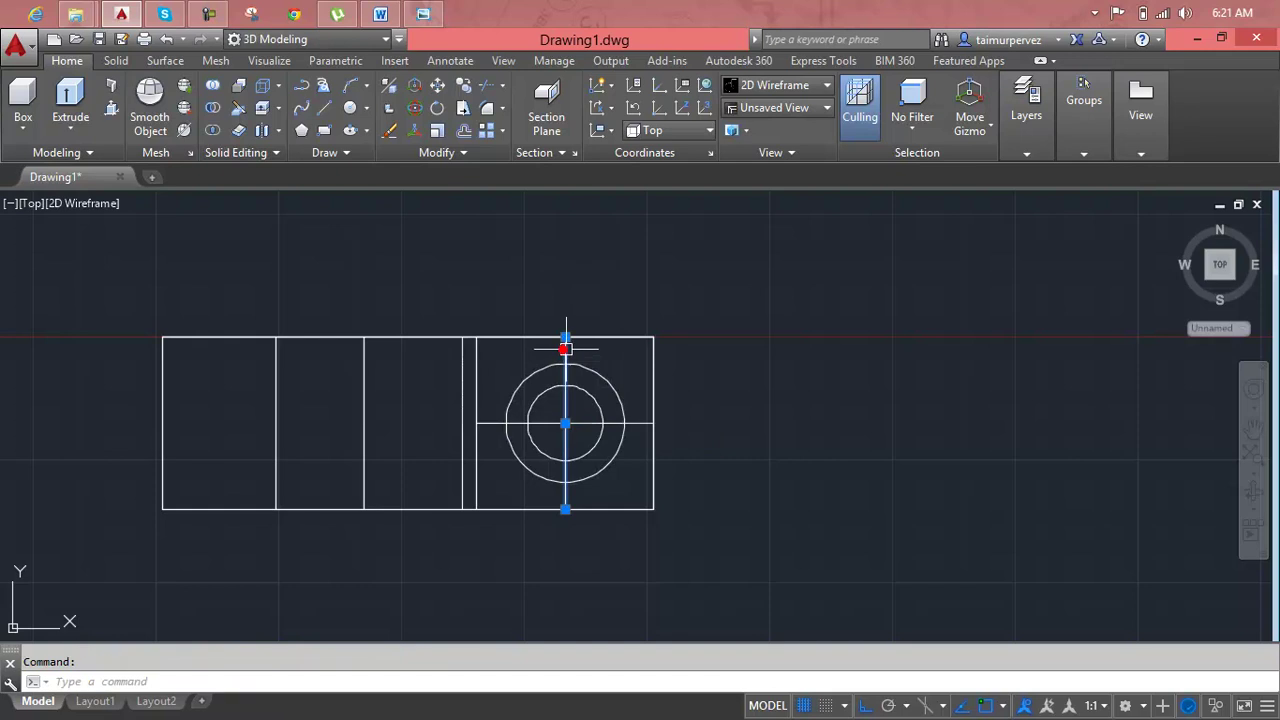
{"action": "key", "text": "Delete"}
{"action": "left_click", "coordinate": [572, 423]}
{"action": "key", "text": "Delete"}
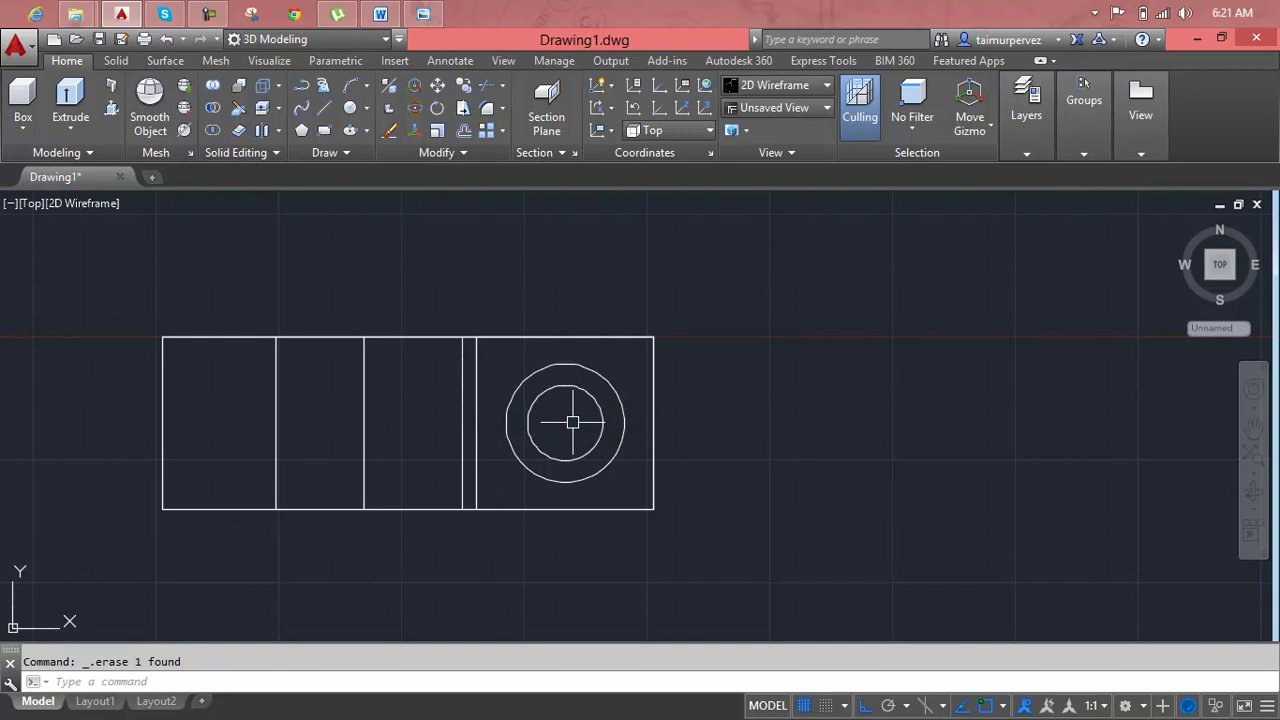
Switch to the 3D home view and orbit to a front-angled view of the block.
{"action": "mouse_move", "coordinate": [1219, 264]}
{"action": "left_click", "coordinate": [1182, 228]}
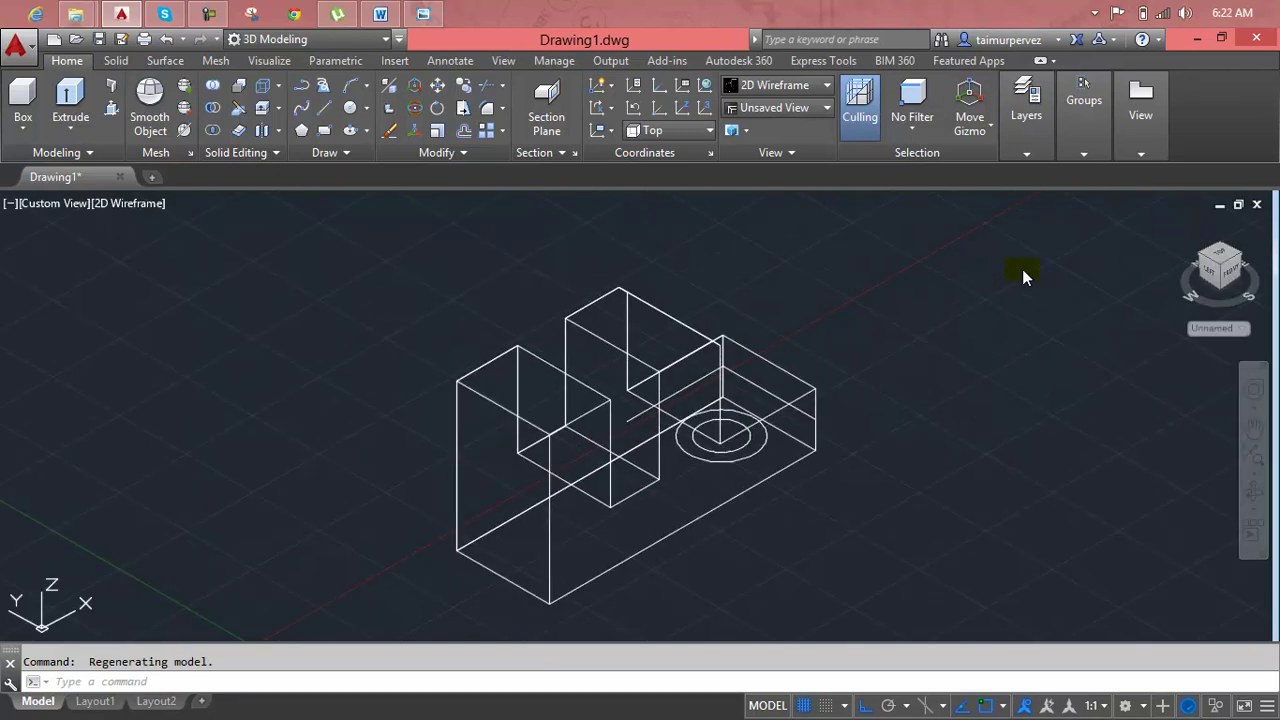
{"action": "middle_click_drag", "start_coordinate": [890, 405], "coordinate": [814, 440]}
{"action": "key", "text": "Escape"}
{"action": "middle_click_drag", "start_coordinate": [690, 493], "coordinate": [578, 450], "text": "shift"}
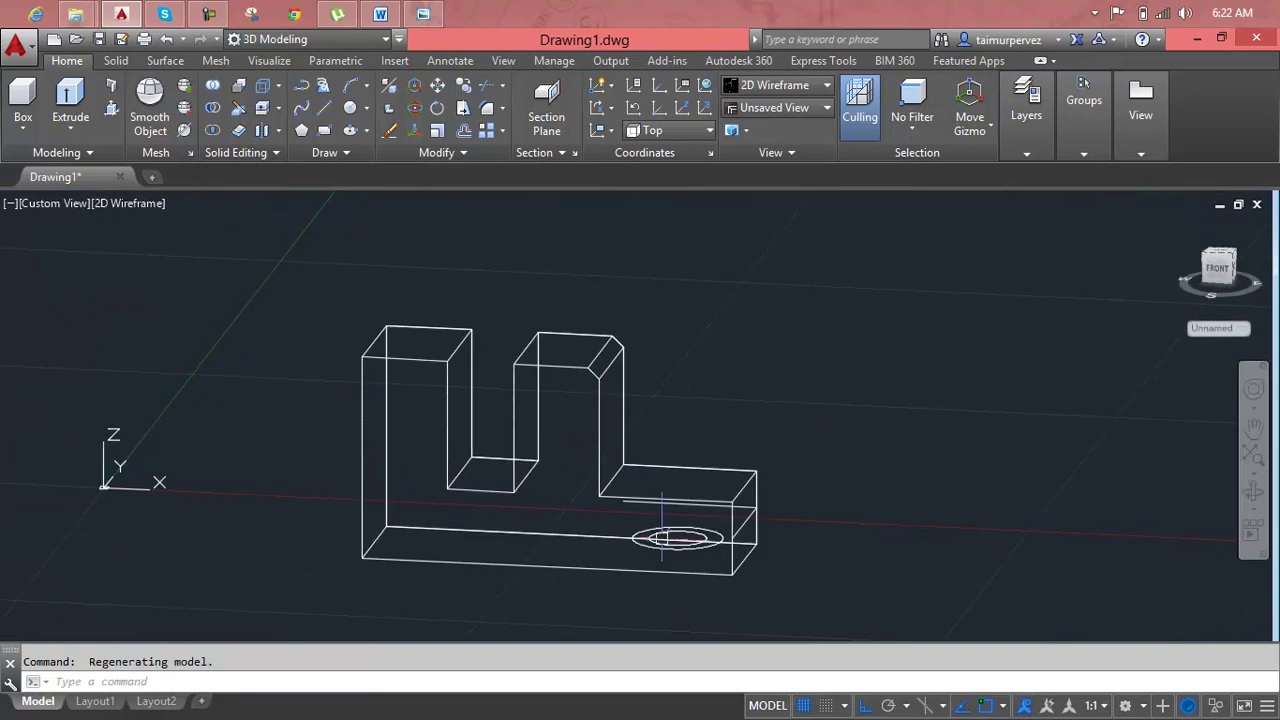
{"action": "scroll", "coordinate": [661, 538], "scroll_direction": "up", "scroll_amount": 3}
{"action": "scroll", "coordinate": [661, 538], "scroll_direction": "up", "scroll_amount": 3}
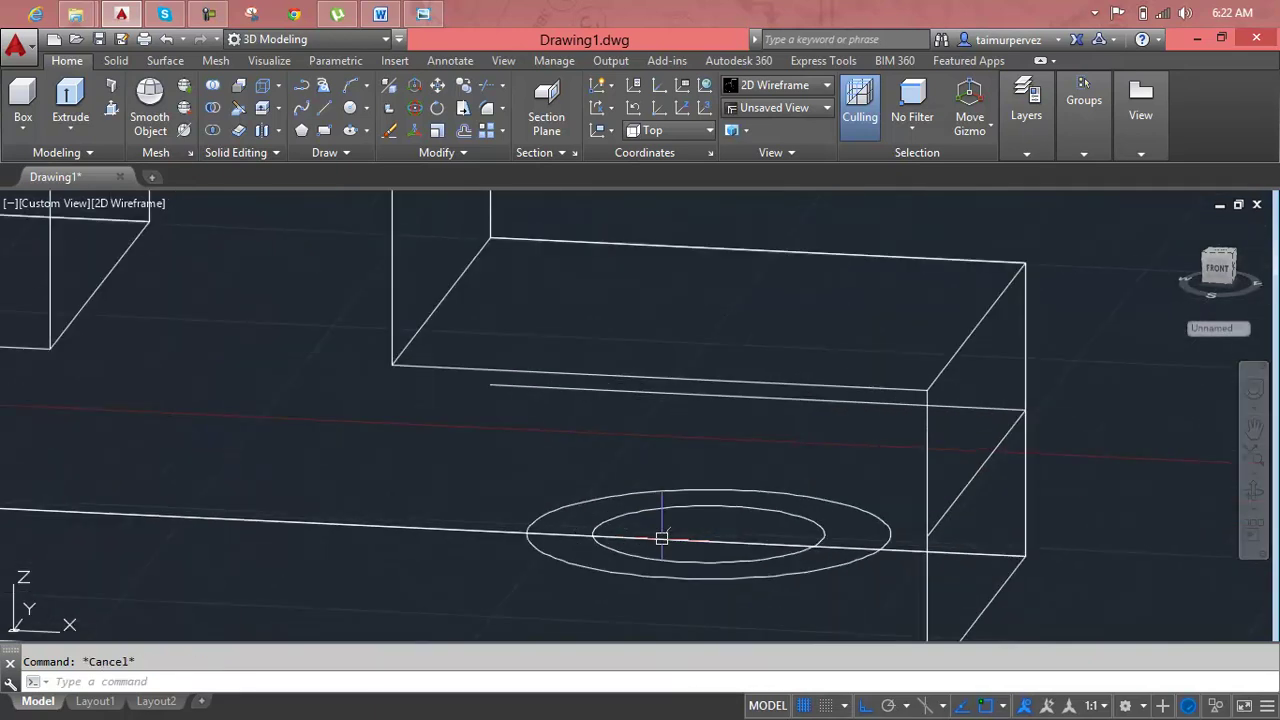
Delete the stray line beside the block, above the hole circles.
{"action": "left_click", "coordinate": [727, 398]}
{"action": "key", "text": "Delete"}
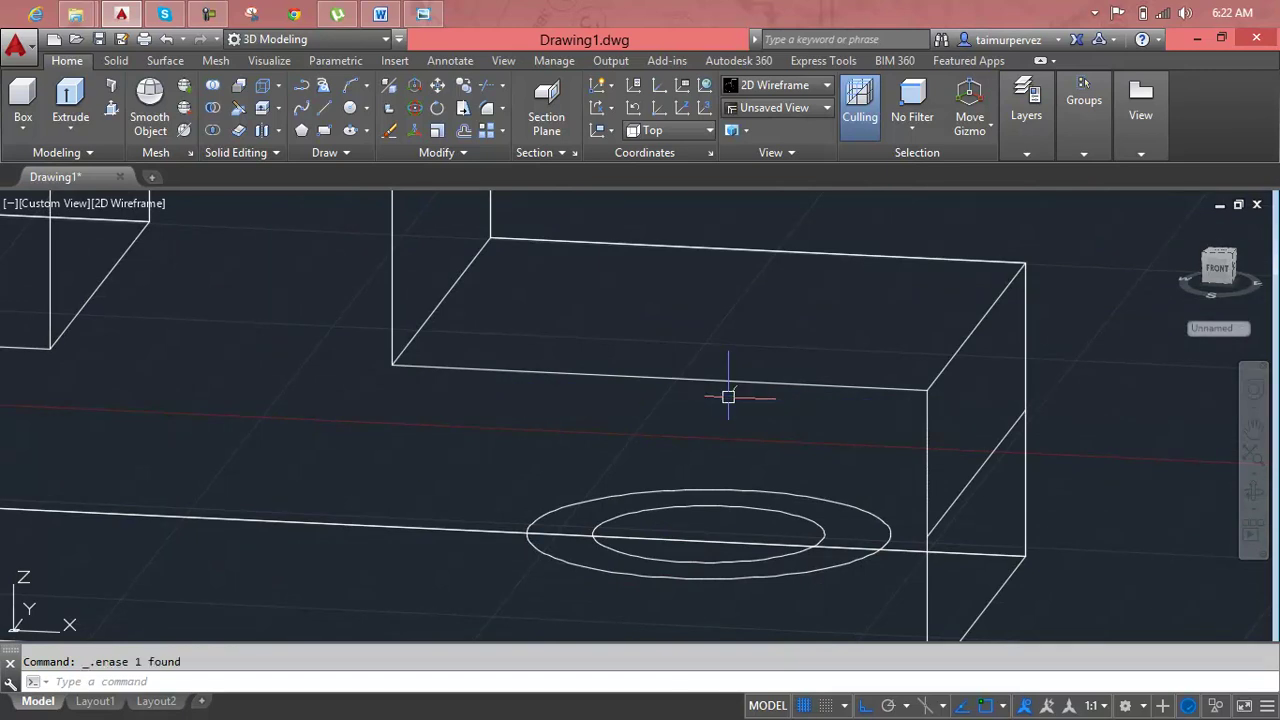
{"action": "key", "text": "Escape"}
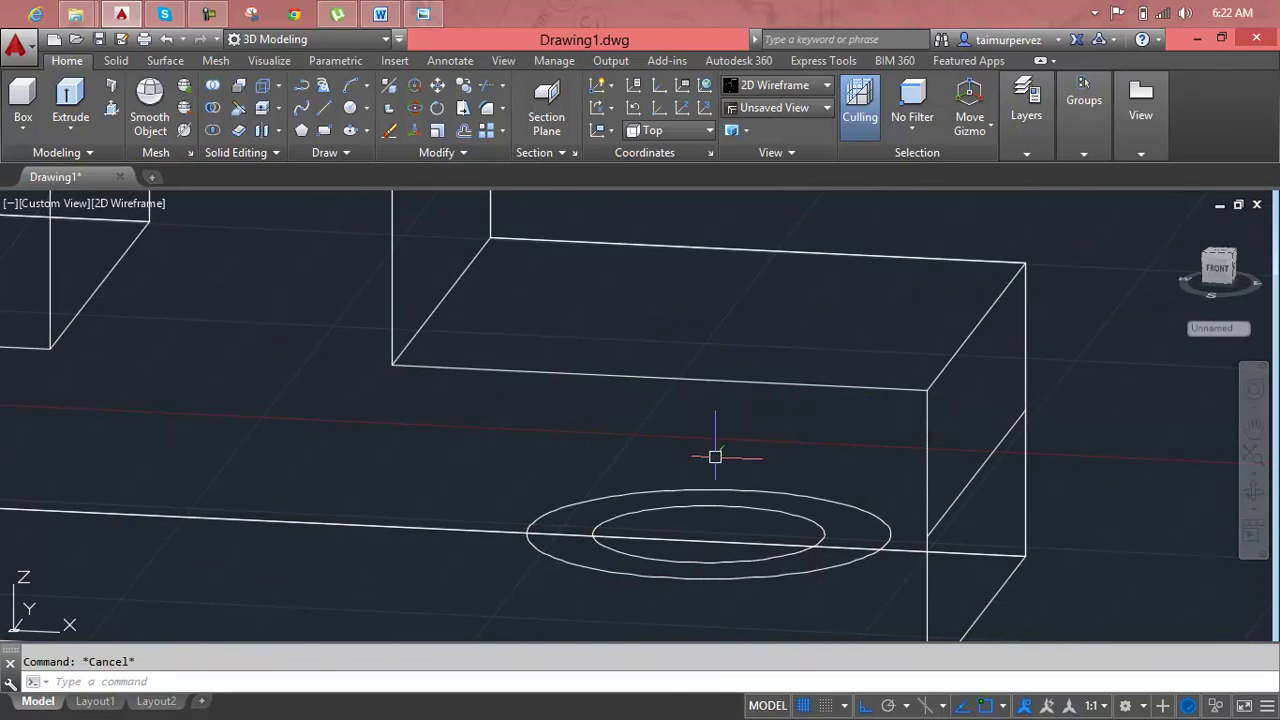
{"action": "scroll", "coordinate": [714, 457], "scroll_direction": "down", "scroll_amount": 5}
{"action": "scroll", "coordinate": [694, 470], "scroll_direction": "up", "scroll_amount": 1}
{"action": "scroll", "coordinate": [678, 492], "scroll_direction": "up", "scroll_amount": 3}
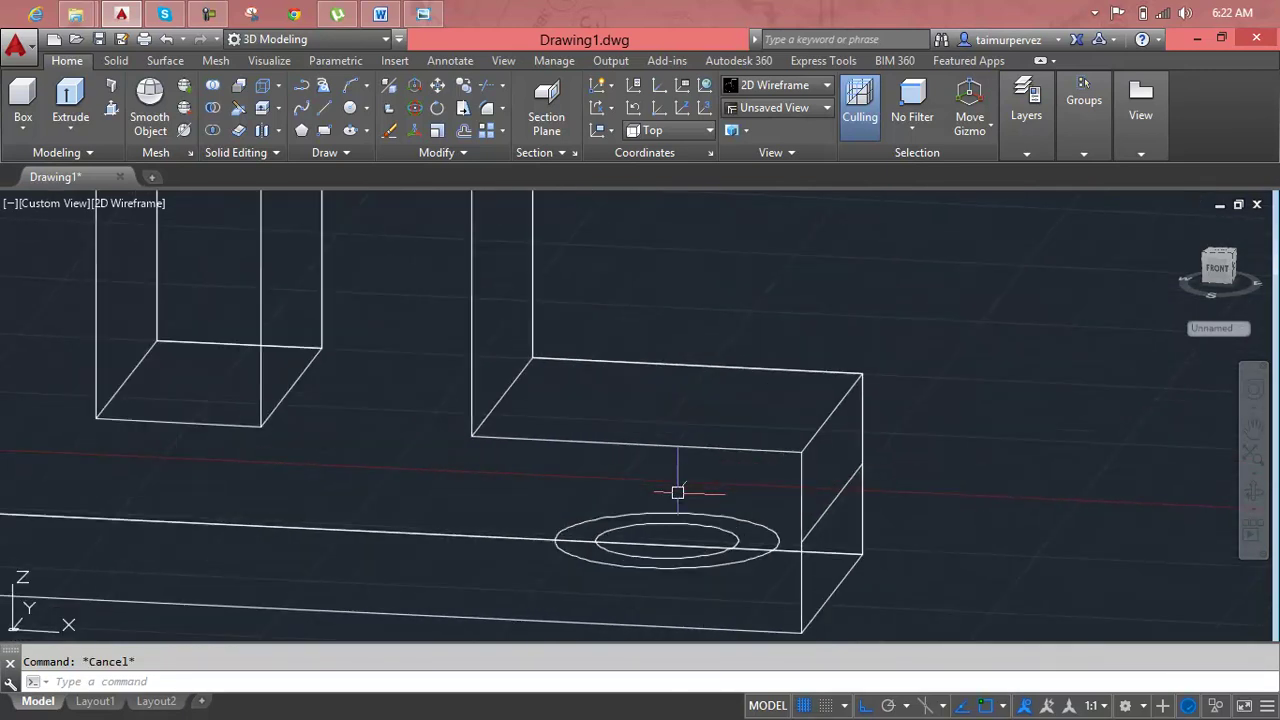
{"action": "type", "text": "m"}
Attempt to move the outer hole circle, then cancel and undo the attempt.
{"action": "key", "text": "Return"}
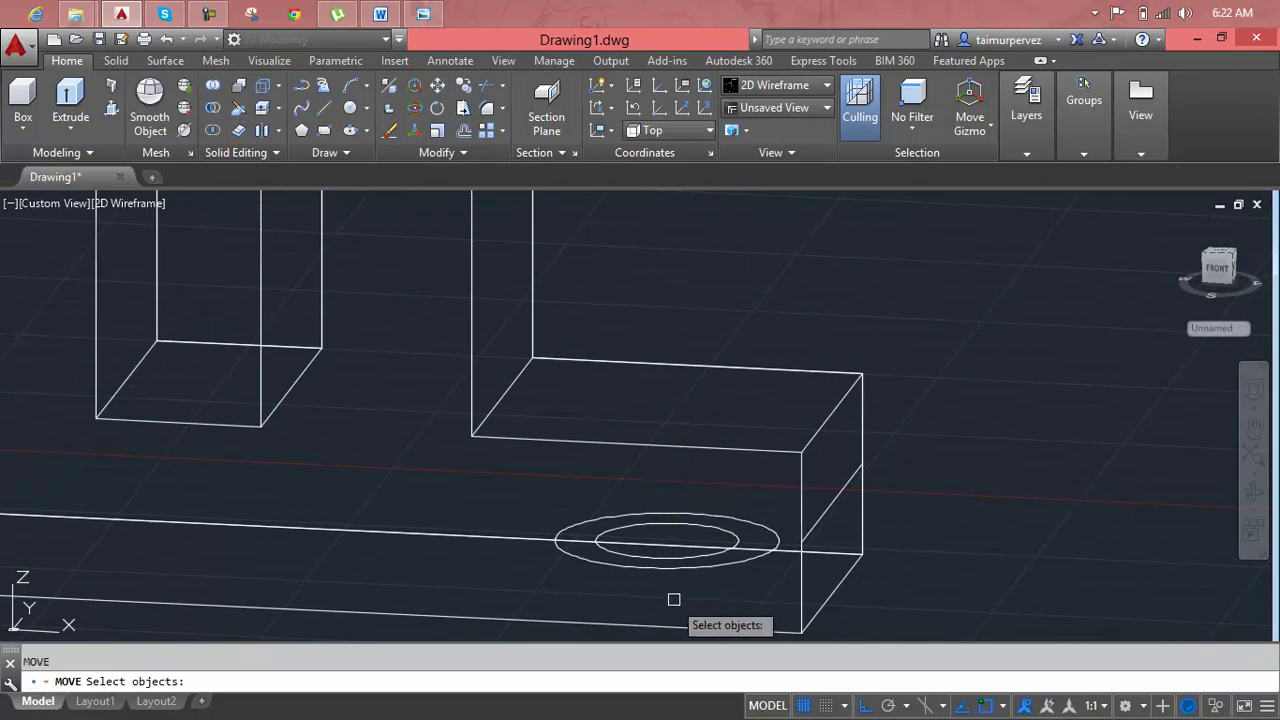
{"action": "left_click", "coordinate": [678, 566]}
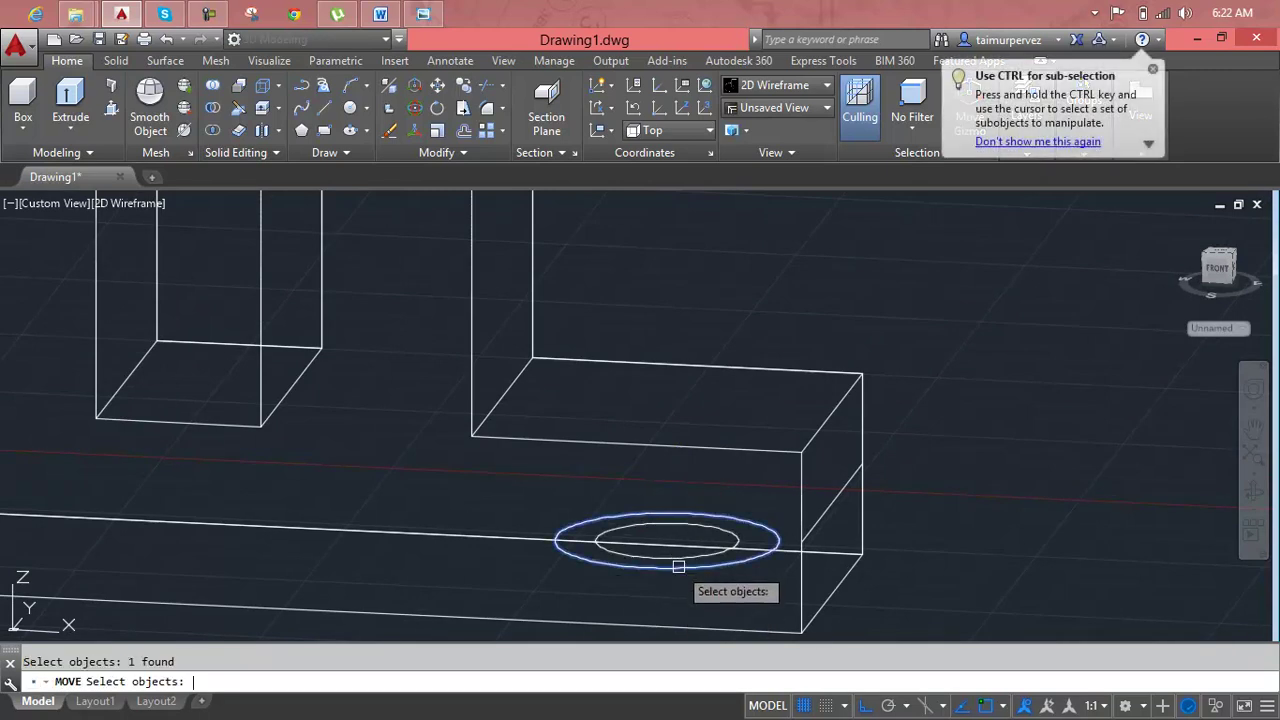
{"action": "key", "text": "Return"}
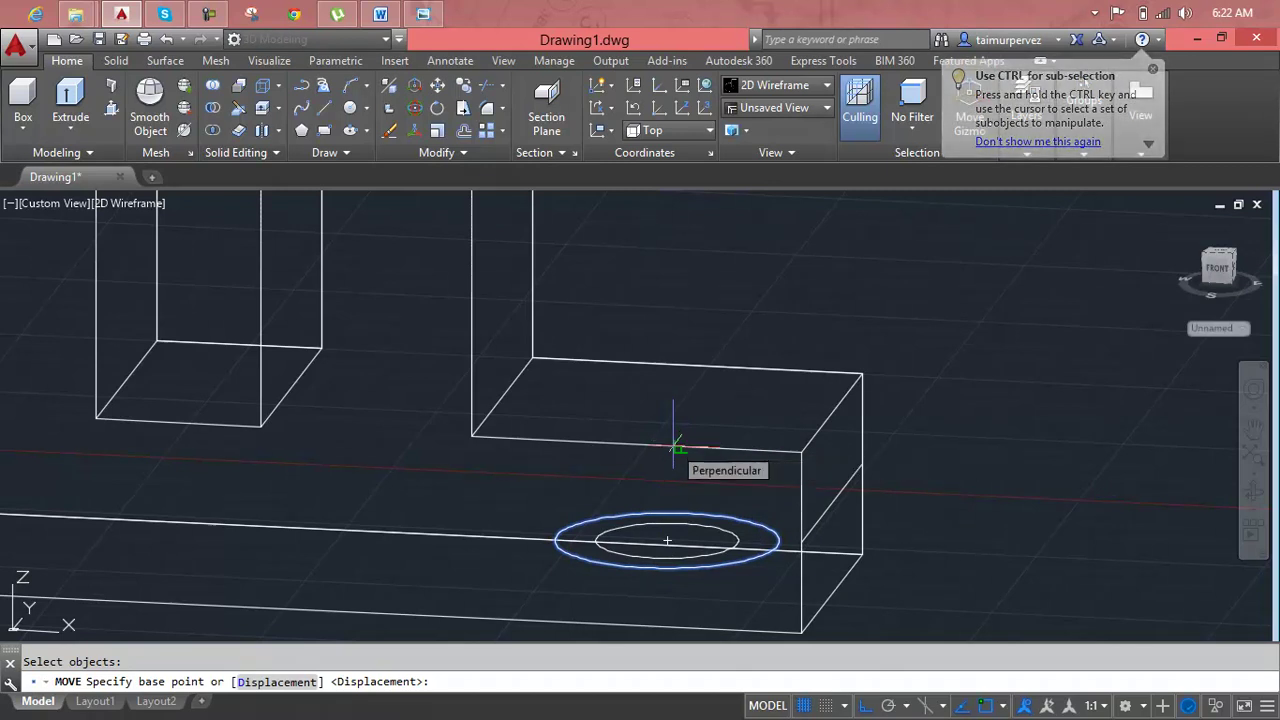
{"action": "left_click", "coordinate": [676, 445]}
{"action": "left_click", "coordinate": [676, 445]}
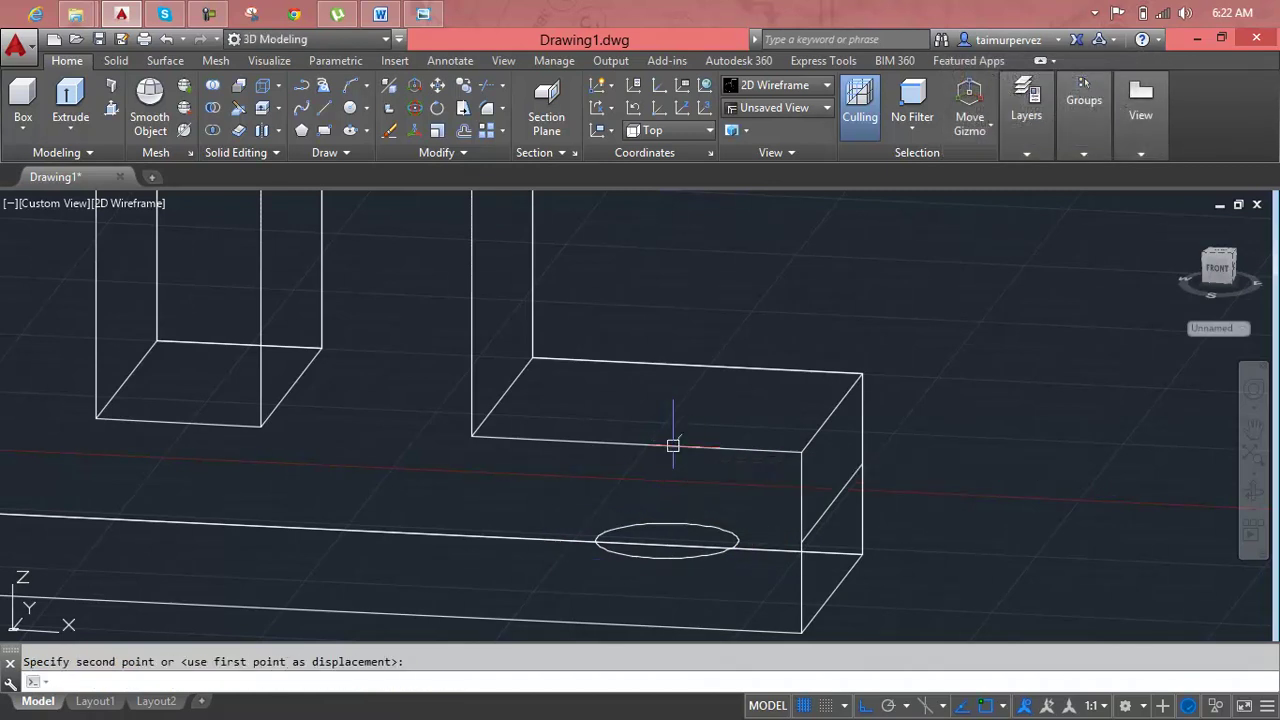
{"action": "scroll", "coordinate": [673, 446], "scroll_direction": "down", "scroll_amount": 3}
{"action": "scroll", "coordinate": [673, 446], "scroll_direction": "down", "scroll_amount": 3}
{"action": "key", "text": "Escape"}
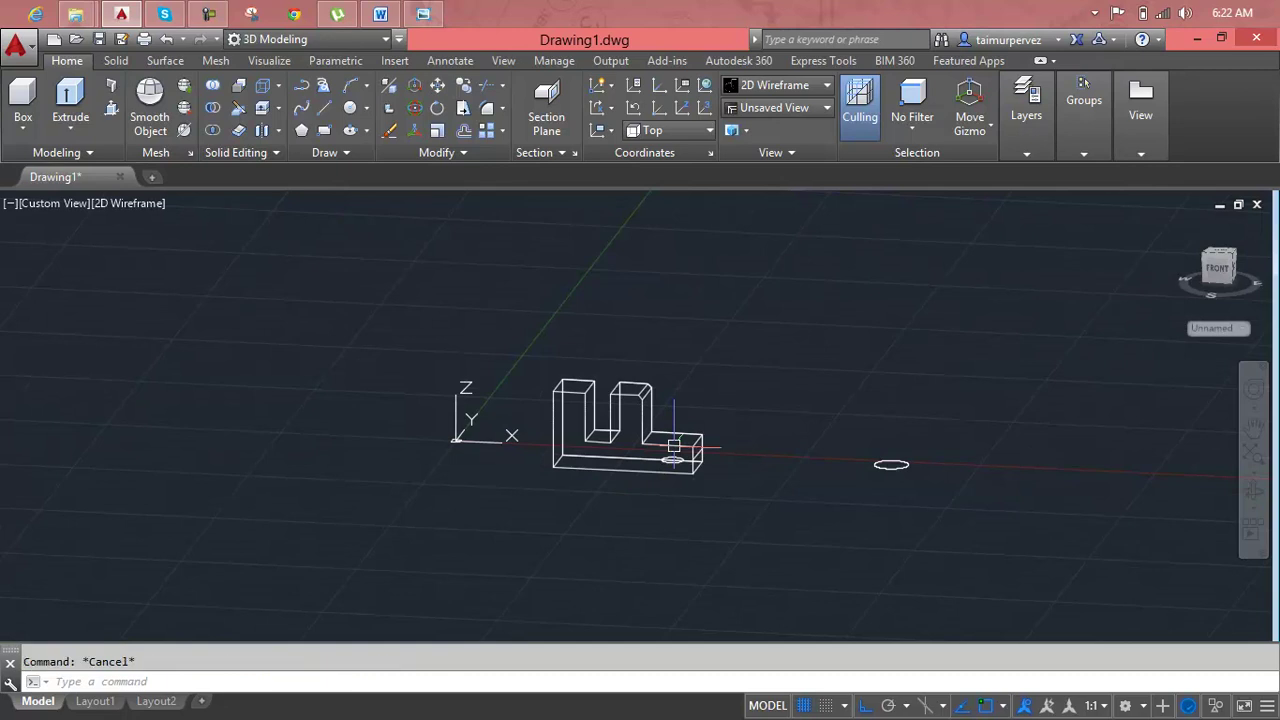
{"action": "scroll", "coordinate": [673, 446], "scroll_direction": "up", "scroll_amount": 6}
{"action": "key", "text": "ctrl+z"}
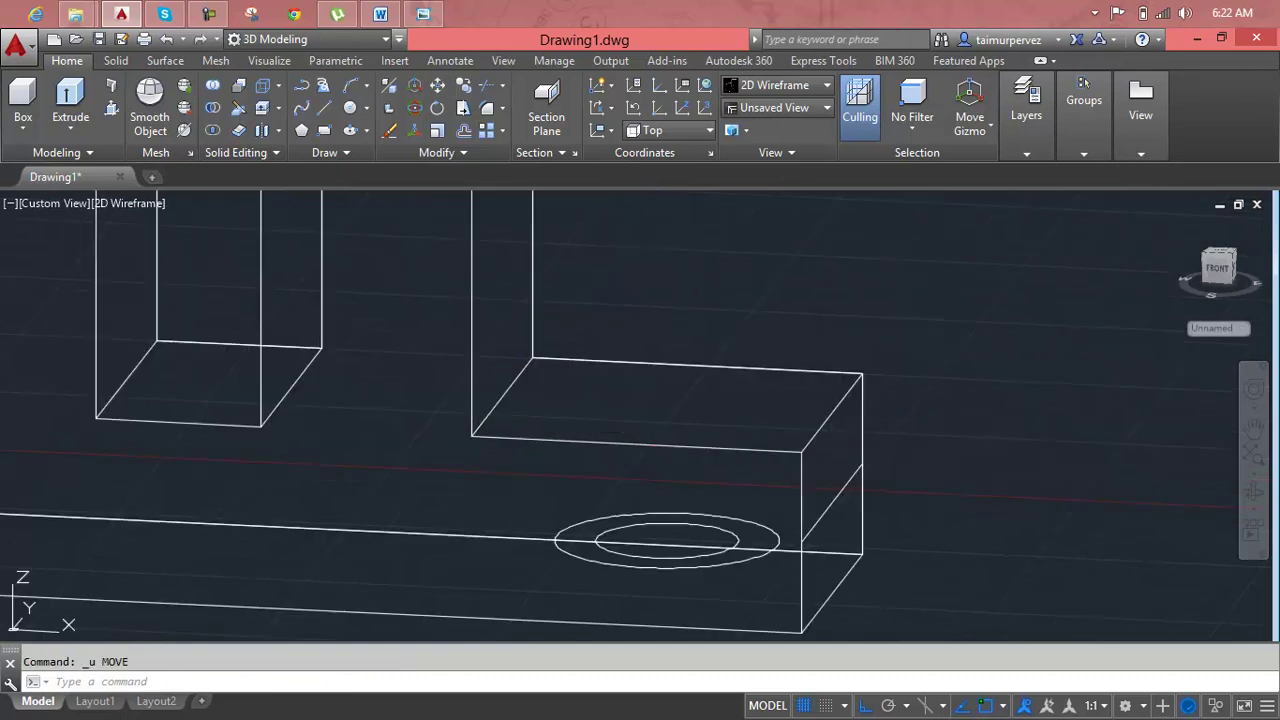
{"action": "key", "text": "Escape"}
{"action": "scroll", "coordinate": [686, 534], "scroll_direction": "up", "scroll_amount": 3}
{"action": "scroll", "coordinate": [690, 520], "scroll_direction": "up", "scroll_amount": 2}
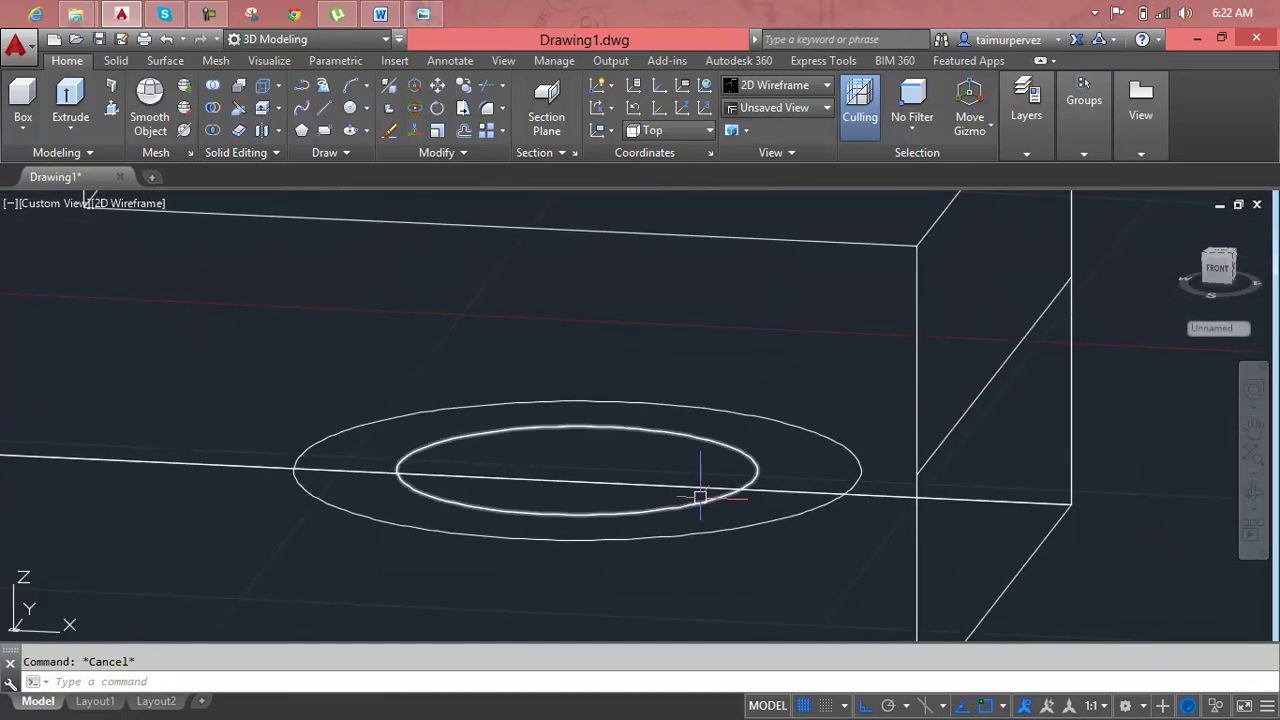
{"action": "type", "text": "M"}
Move the larger circle from its centre up onto the base's top face.
{"action": "key", "text": "Return"}
{"action": "left_click", "coordinate": [694, 531]}
{"action": "key", "text": "Return"}
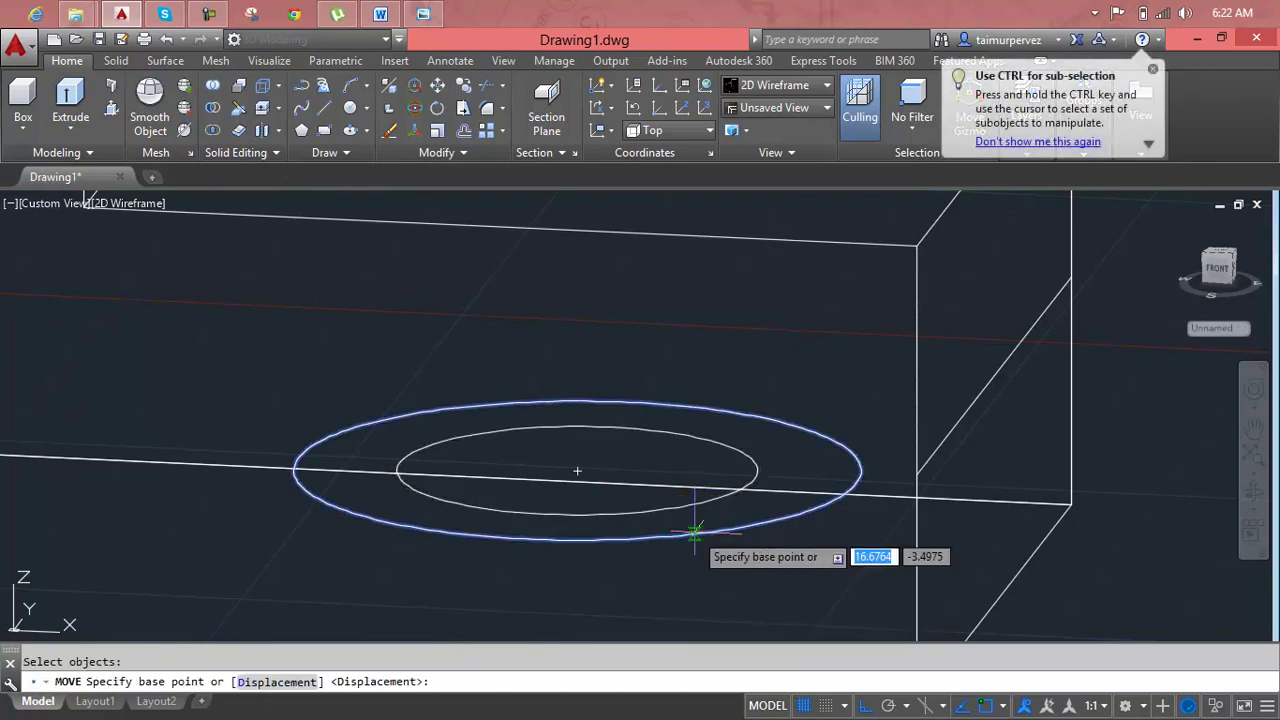
{"action": "left_click", "coordinate": [577, 470]}
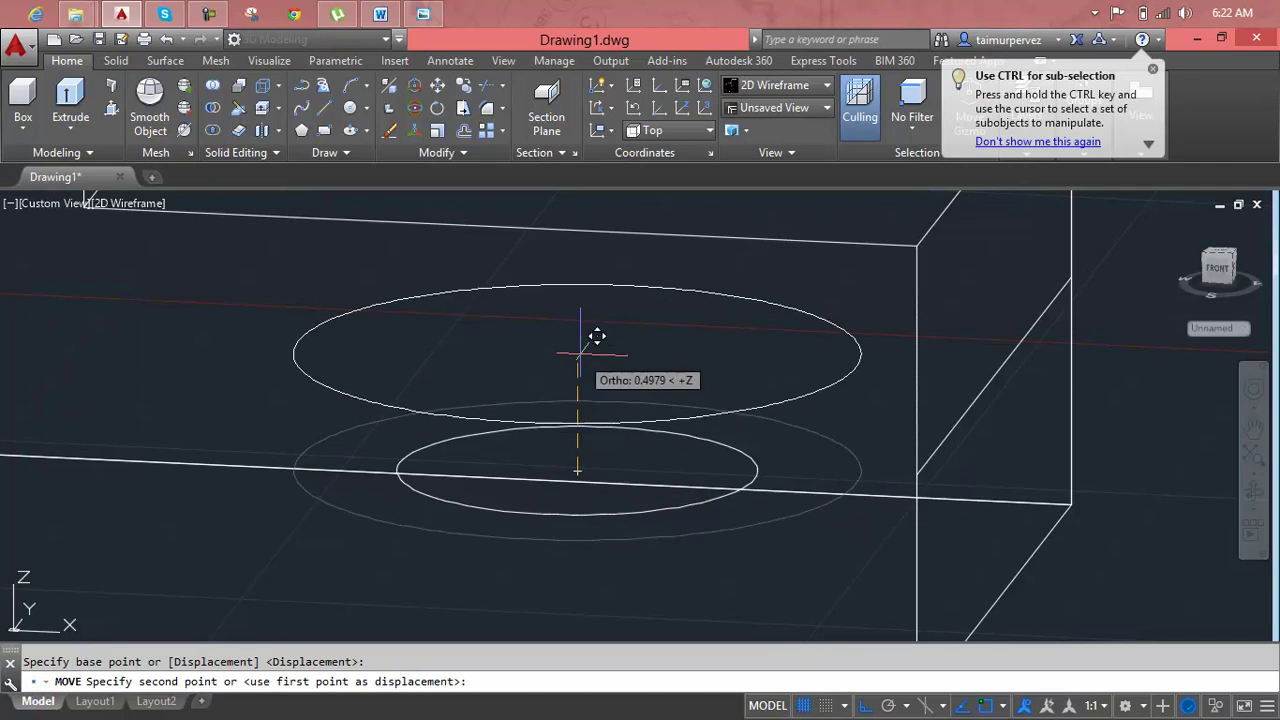
{"action": "scroll", "coordinate": [588, 330], "scroll_direction": "down", "scroll_amount": 4}
{"action": "middle_click_drag", "start_coordinate": [591, 316], "coordinate": [591, 457]}
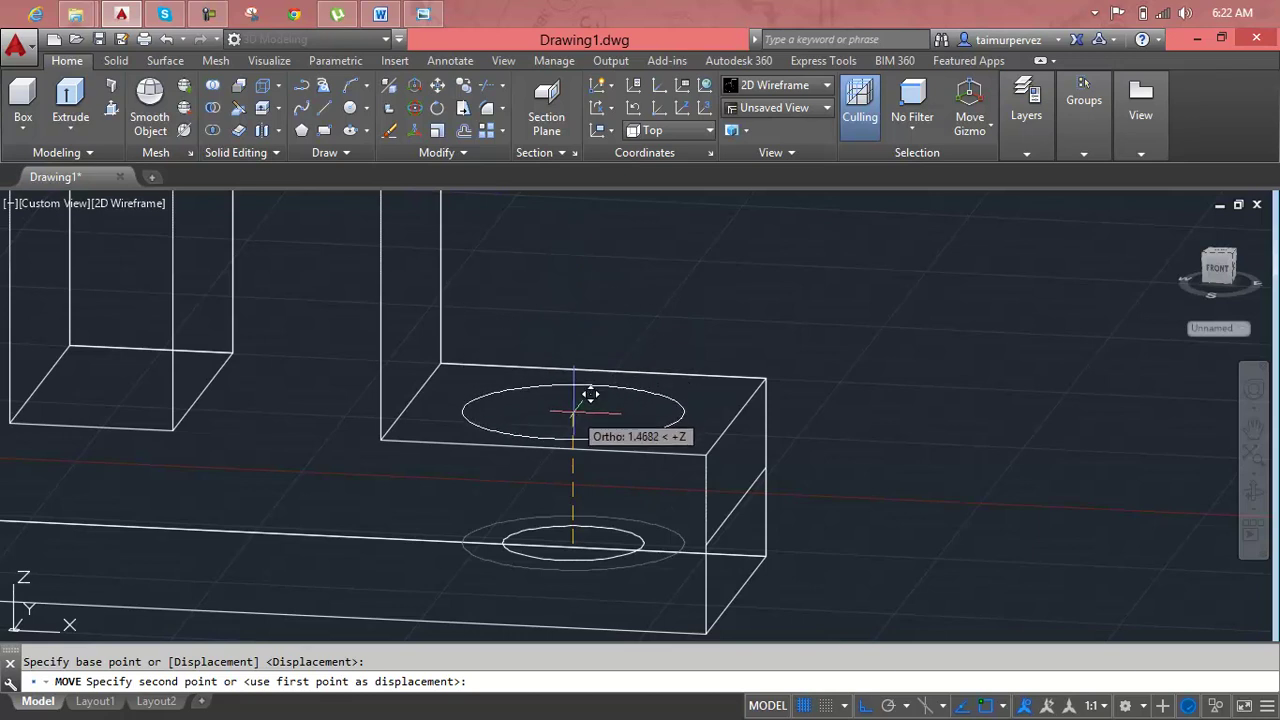
{"action": "left_click", "coordinate": [573, 412]}
{"action": "key", "text": "Escape"}
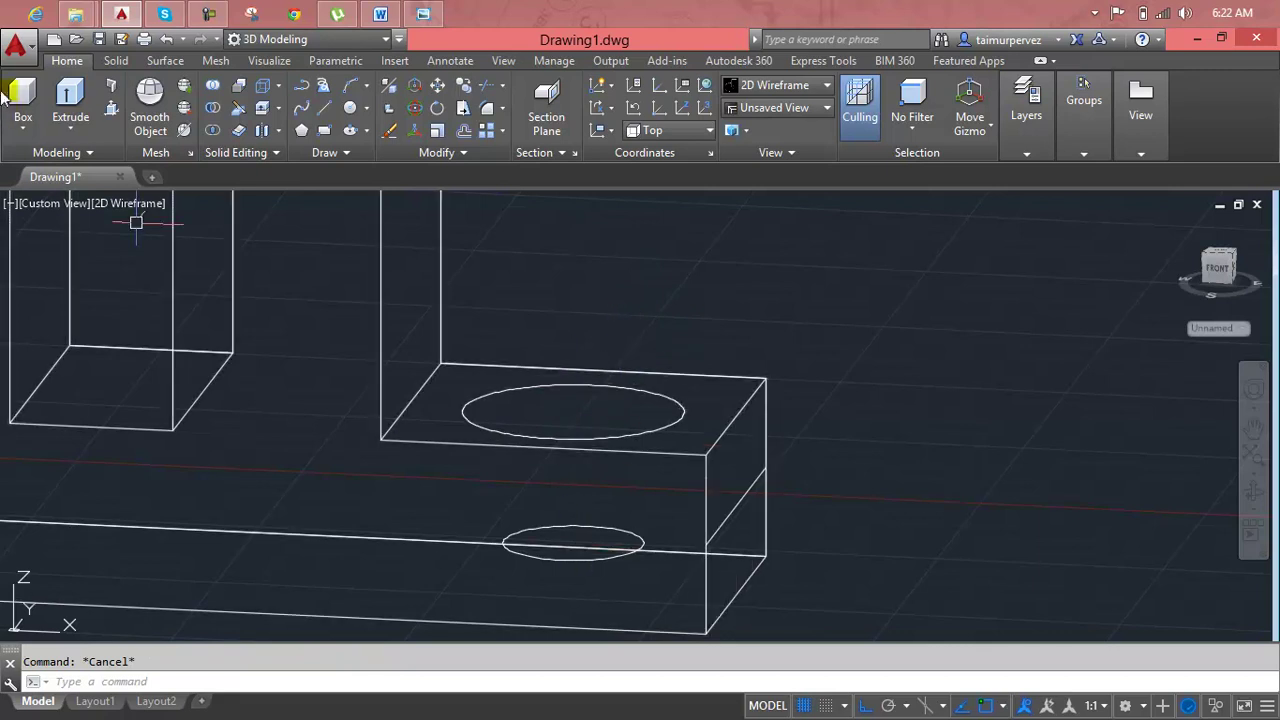
Loft a tapered solid from the small lower circle to the larger upper circle, cross sections only.
{"action": "left_click", "coordinate": [91, 120]}
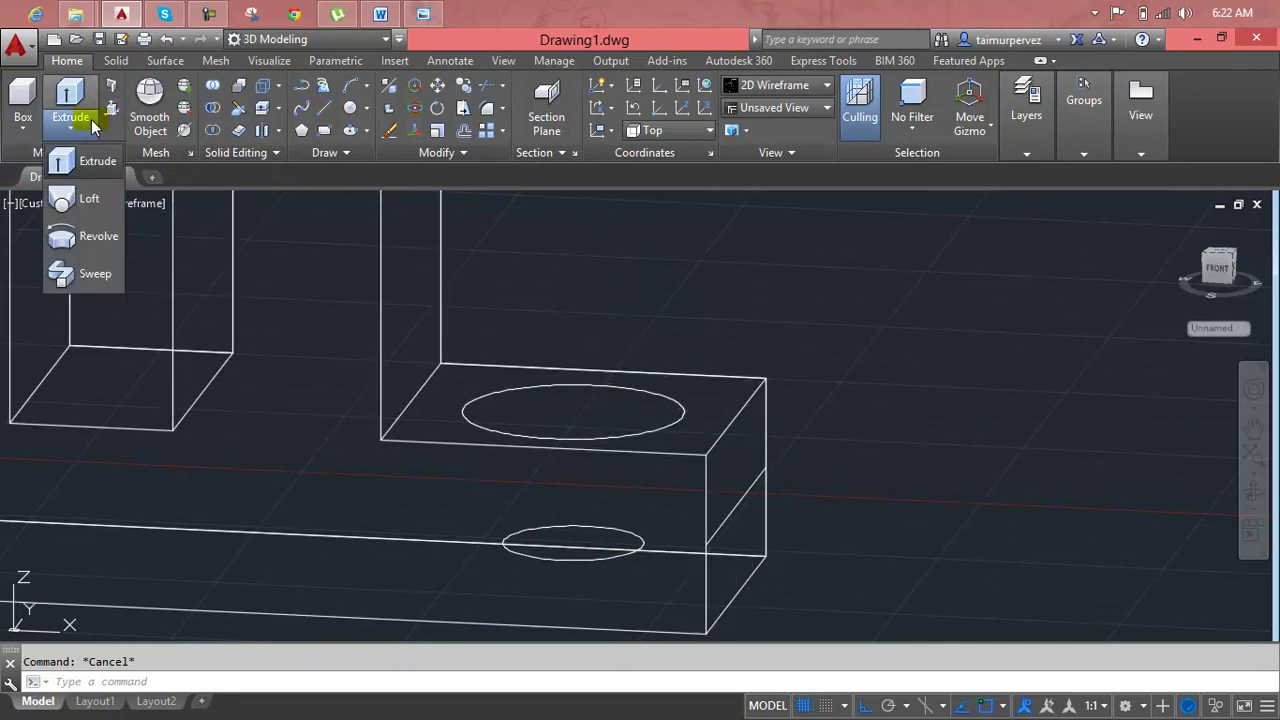
{"action": "left_click", "coordinate": [82, 204]}
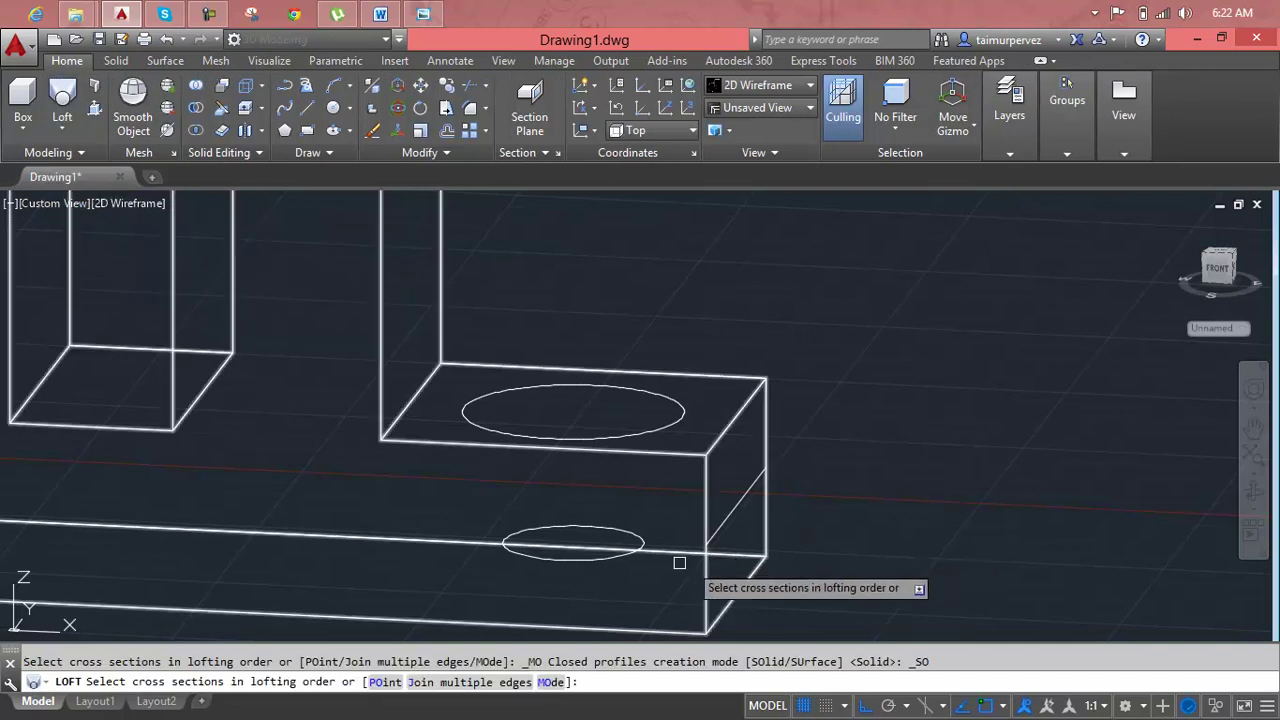
{"action": "left_click", "coordinate": [625, 551]}
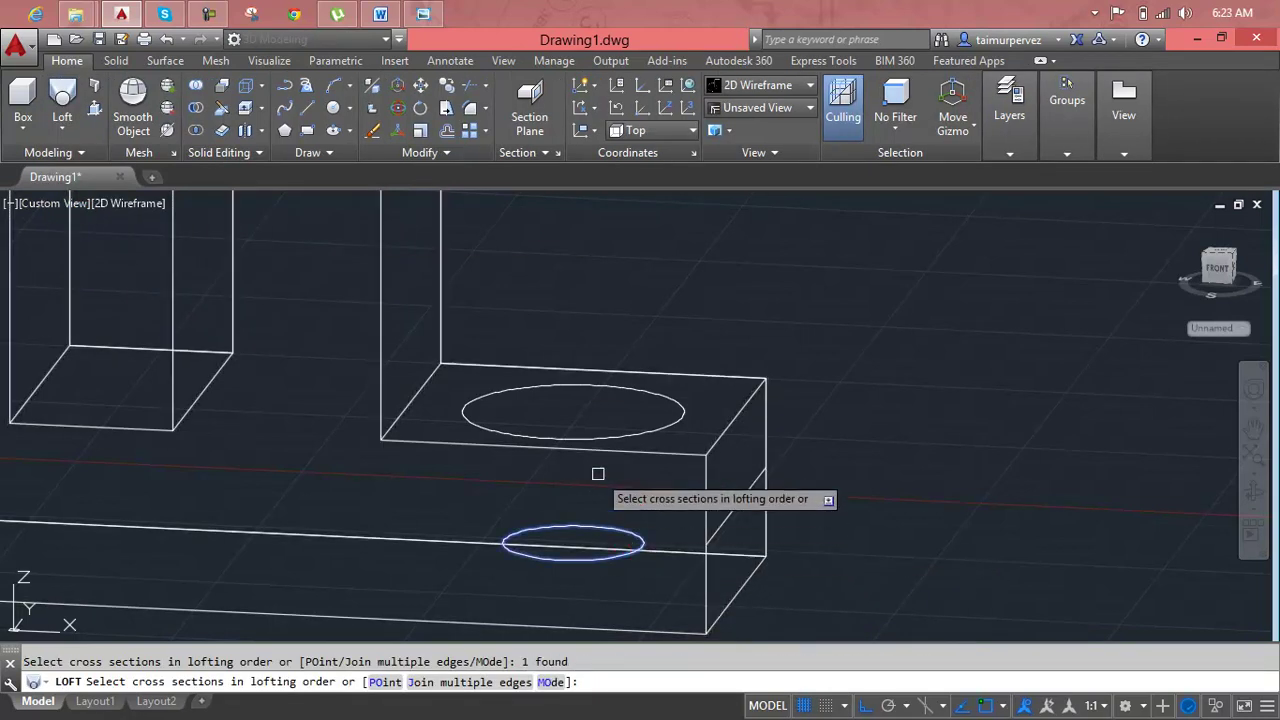
{"action": "left_click", "coordinate": [594, 439]}
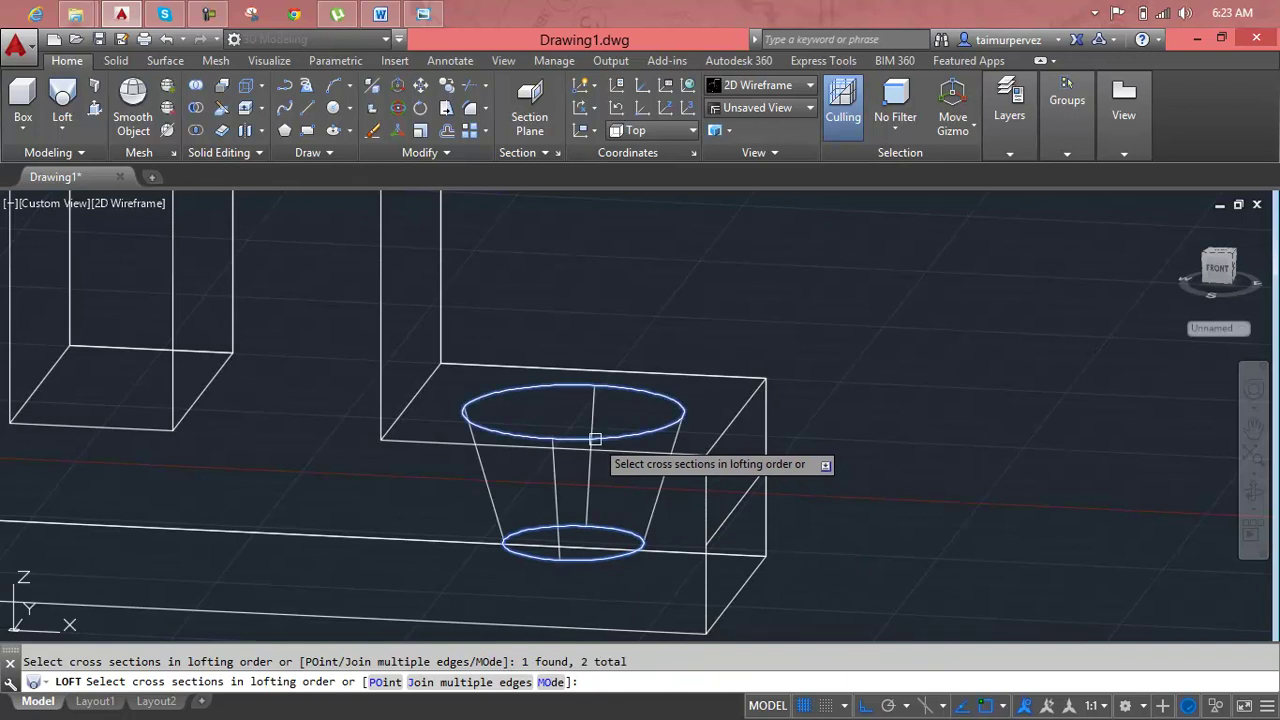
{"action": "key", "text": "Return"}
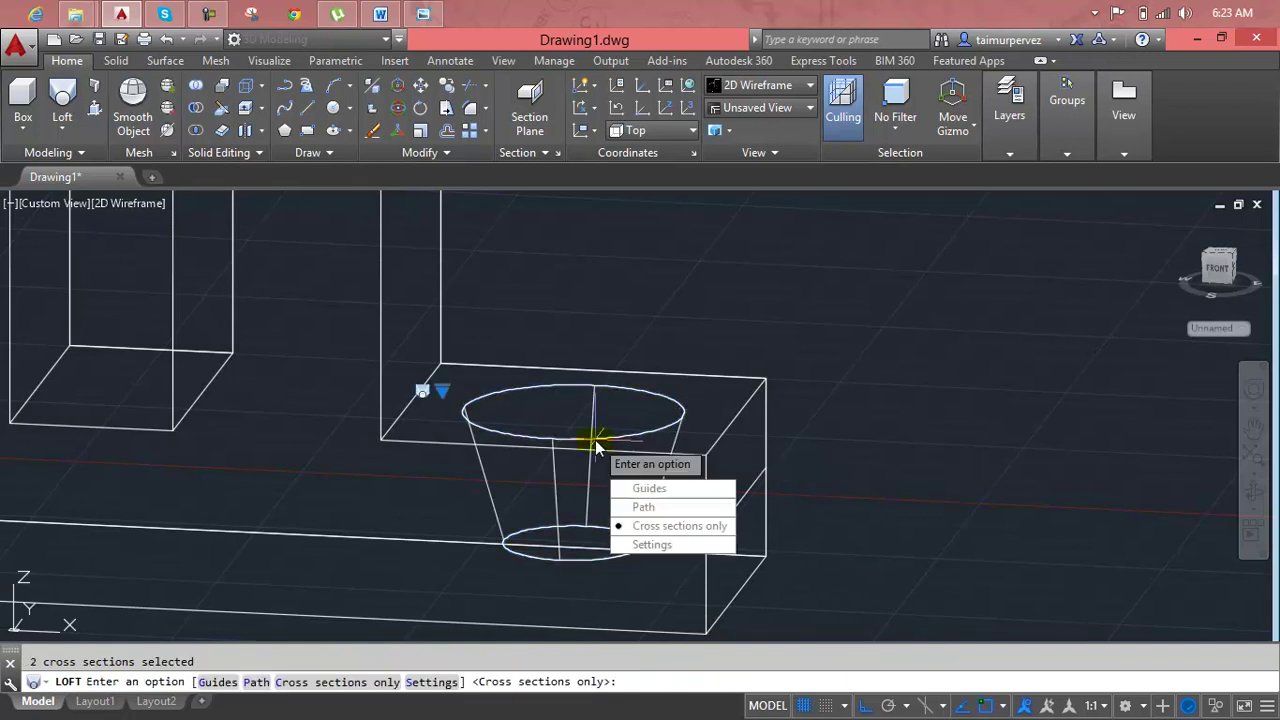
{"action": "key", "text": "Return"}
{"action": "key", "text": "Escape"}
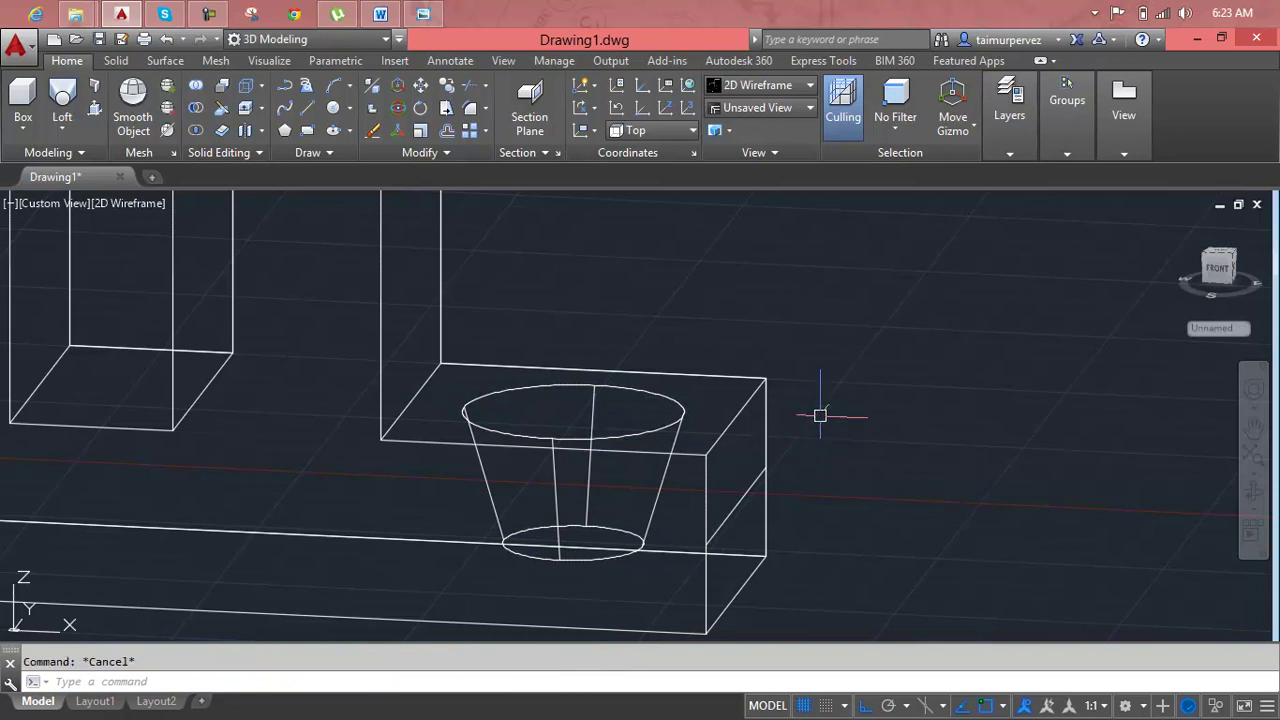
Switch to Conceptual shading and orbit to view the whole block at an angle.
{"action": "left_click", "coordinate": [785, 88]}
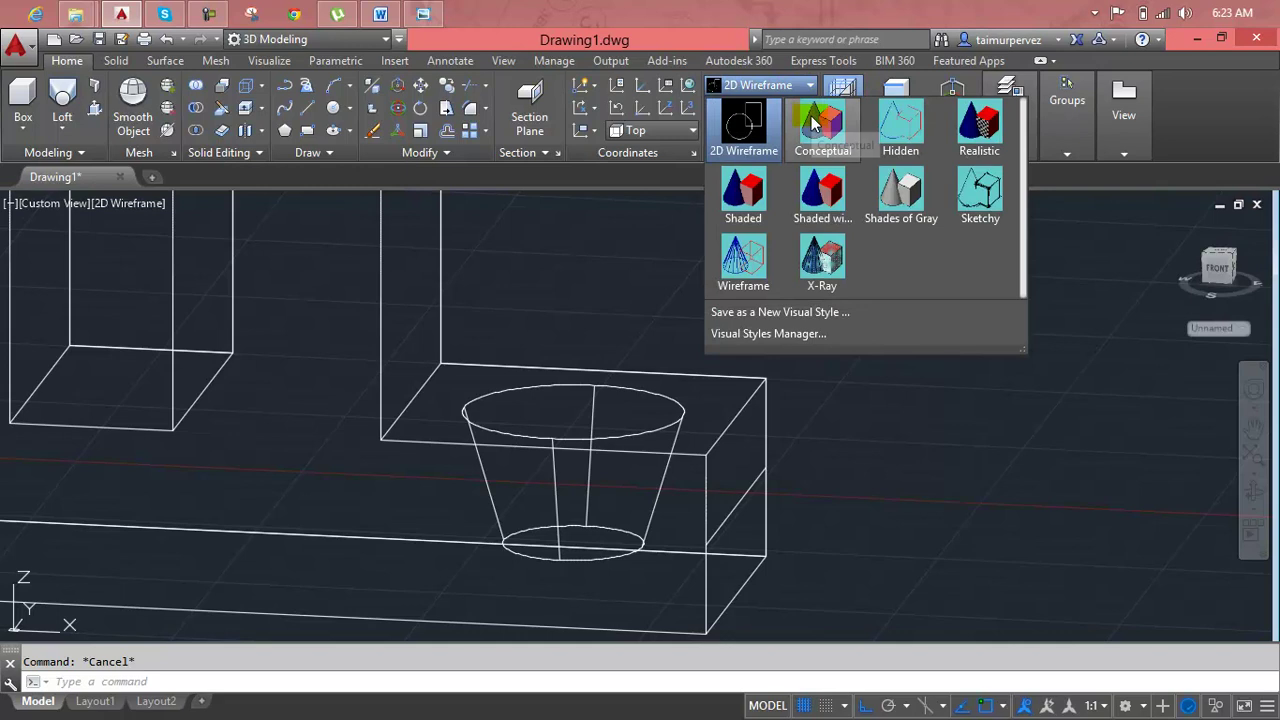
{"action": "left_click", "coordinate": [815, 124]}
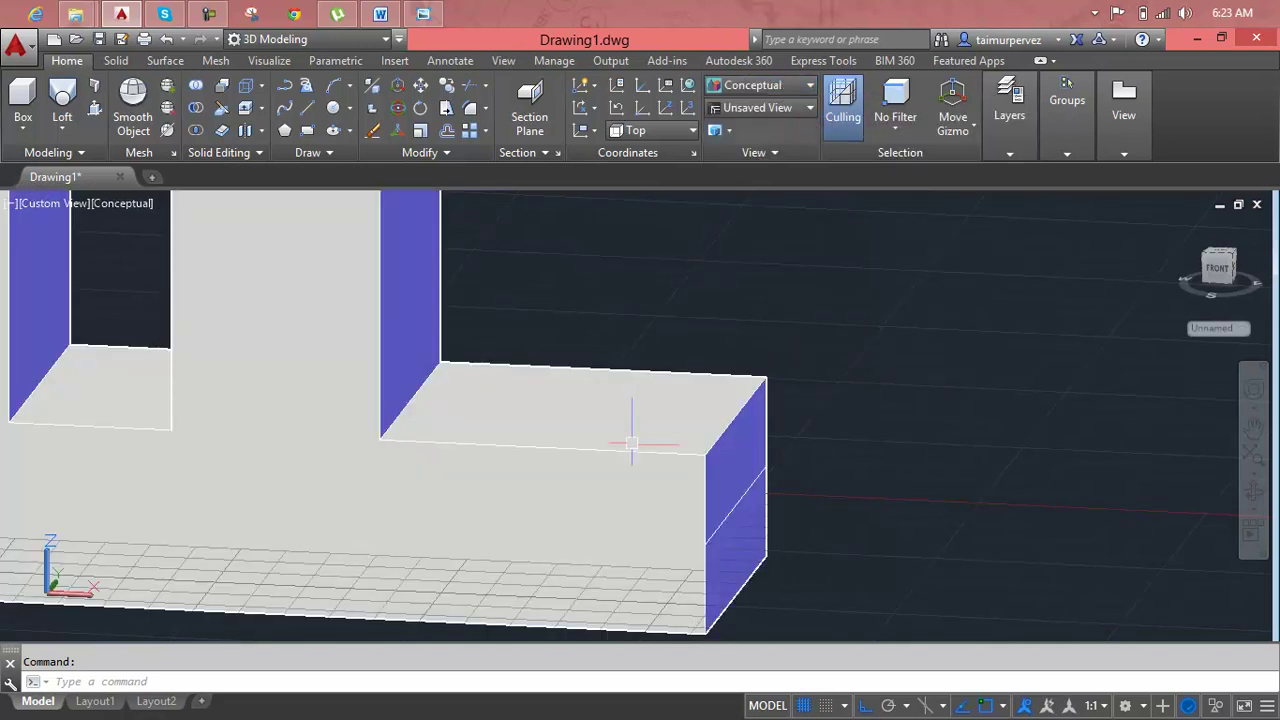
{"action": "scroll", "coordinate": [632, 444], "scroll_direction": "down", "scroll_amount": 5}
{"action": "mouse_move", "coordinate": [609, 506]}
{"action": "middle_mouse_down", "text": "shift"}
{"action": "mouse_move", "coordinate": [491, 603]}
{"action": "mouse_move", "coordinate": [531, 571]}
{"action": "middle_mouse_up", "text": "shift"}
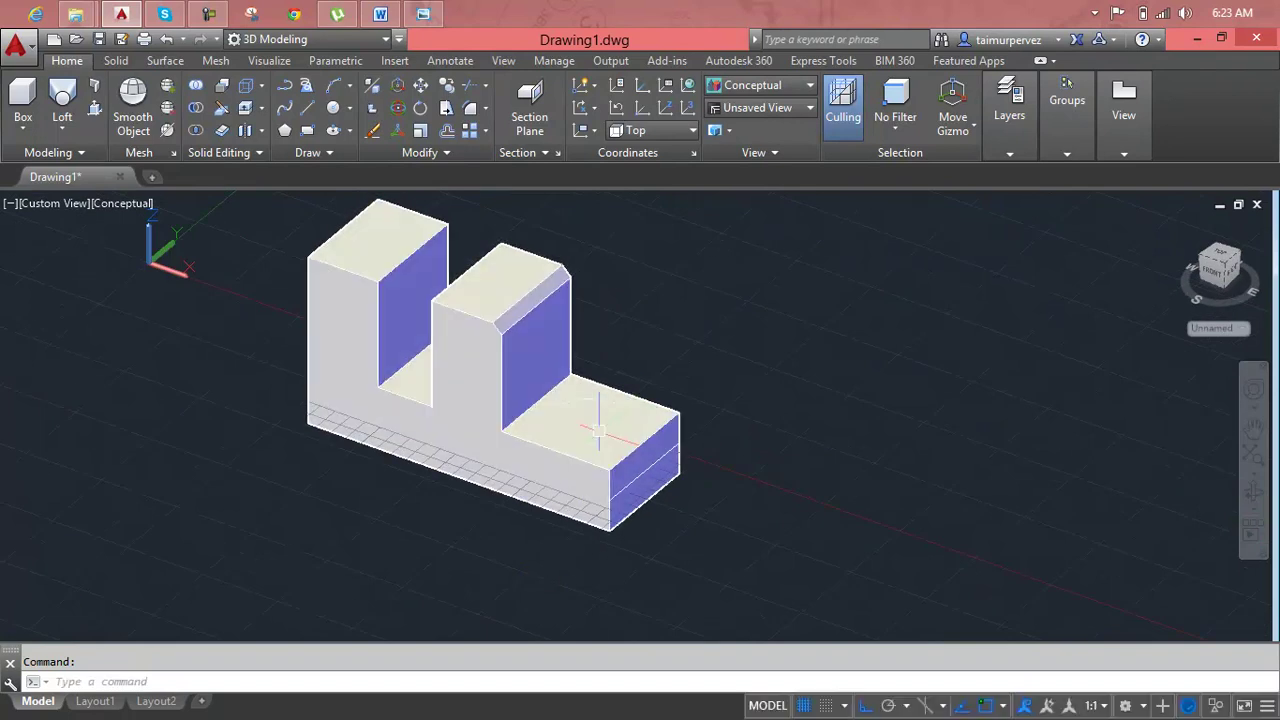
{"action": "left_click", "coordinate": [785, 90]}
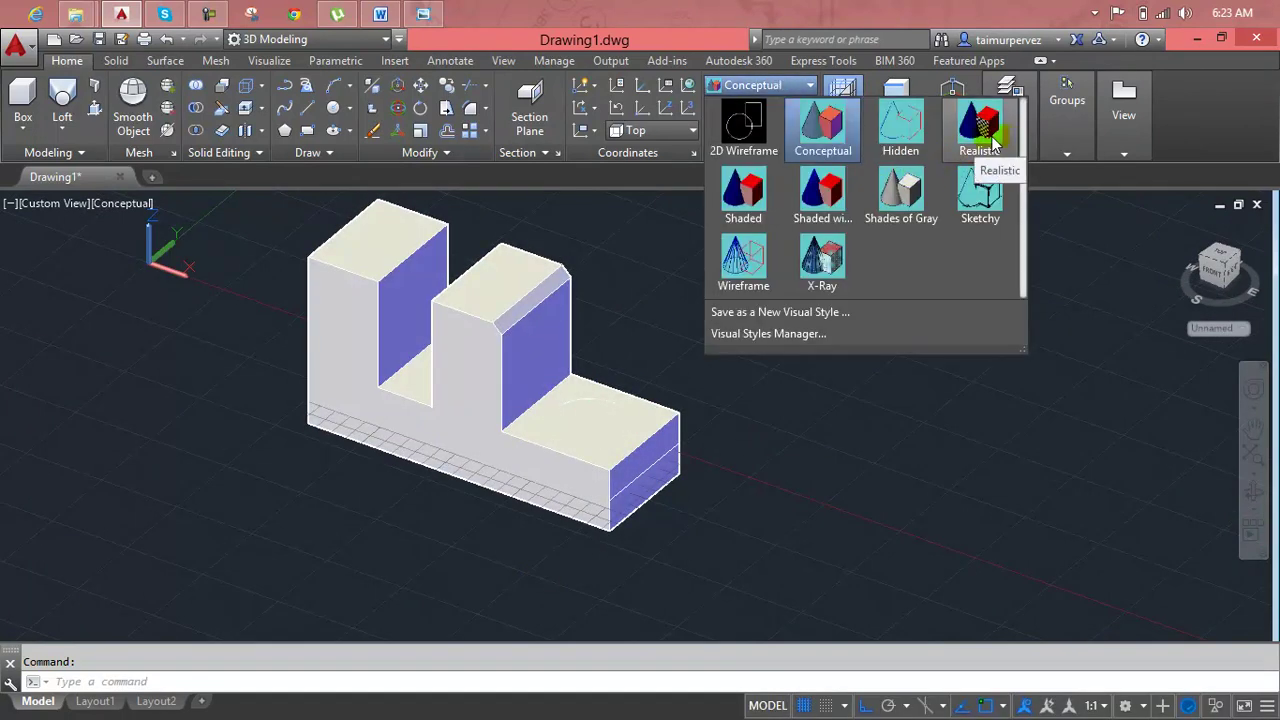
Switch the model to Realistic shading.
{"action": "left_click", "coordinate": [990, 142]}
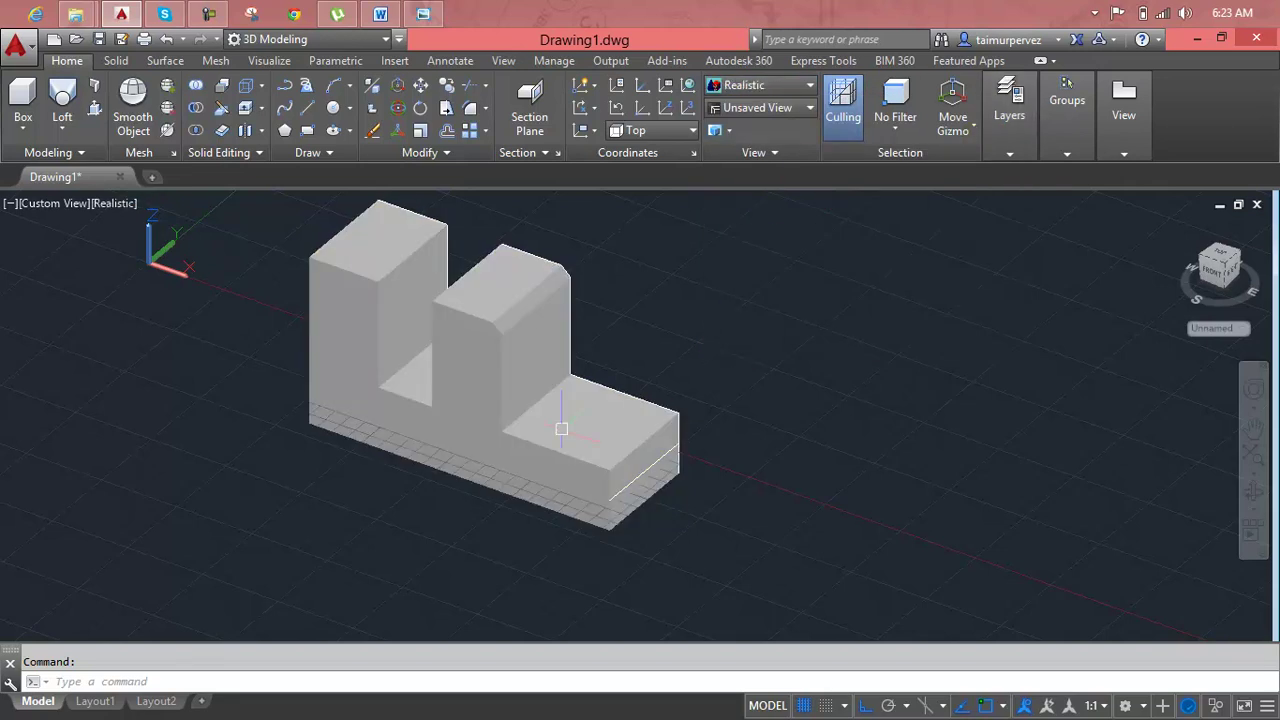
{"action": "scroll", "coordinate": [555, 433], "scroll_direction": "up", "scroll_amount": 2}
{"action": "scroll", "coordinate": [555, 437], "scroll_direction": "up", "scroll_amount": 3}
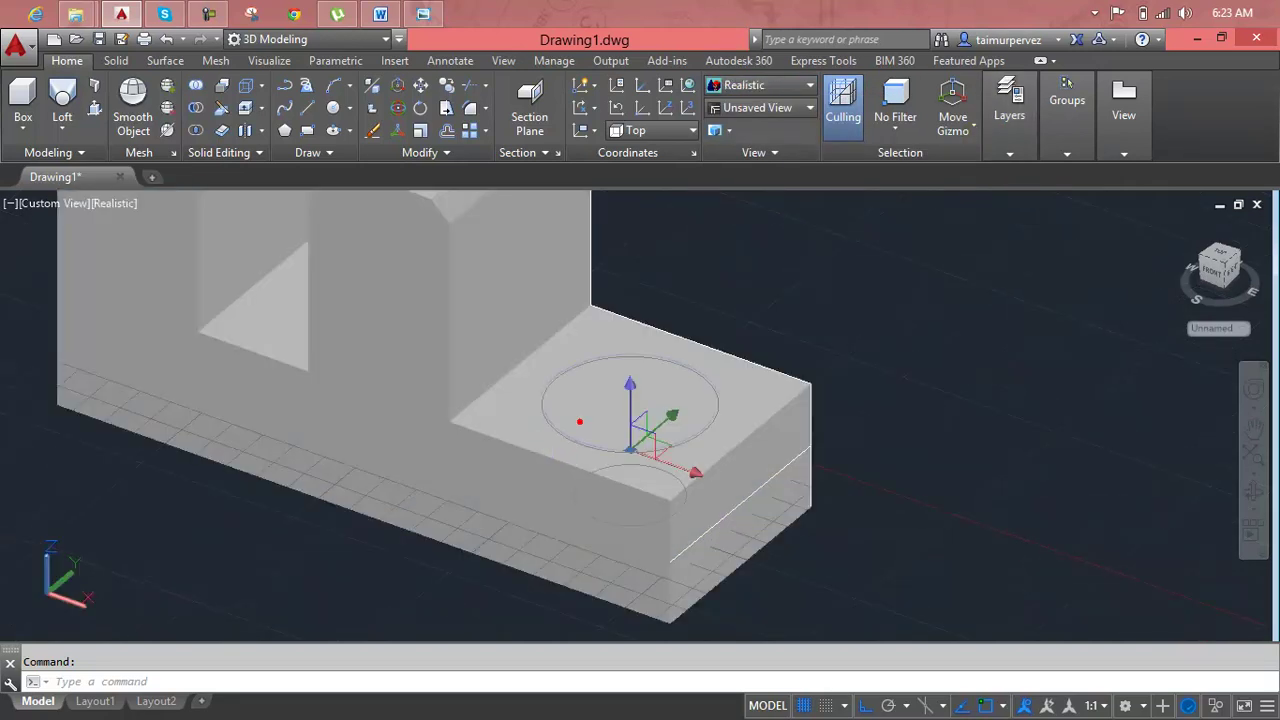
{"action": "left_click", "coordinate": [617, 407]}
{"action": "key", "text": "Escape"}
{"action": "type", "text": "S"}
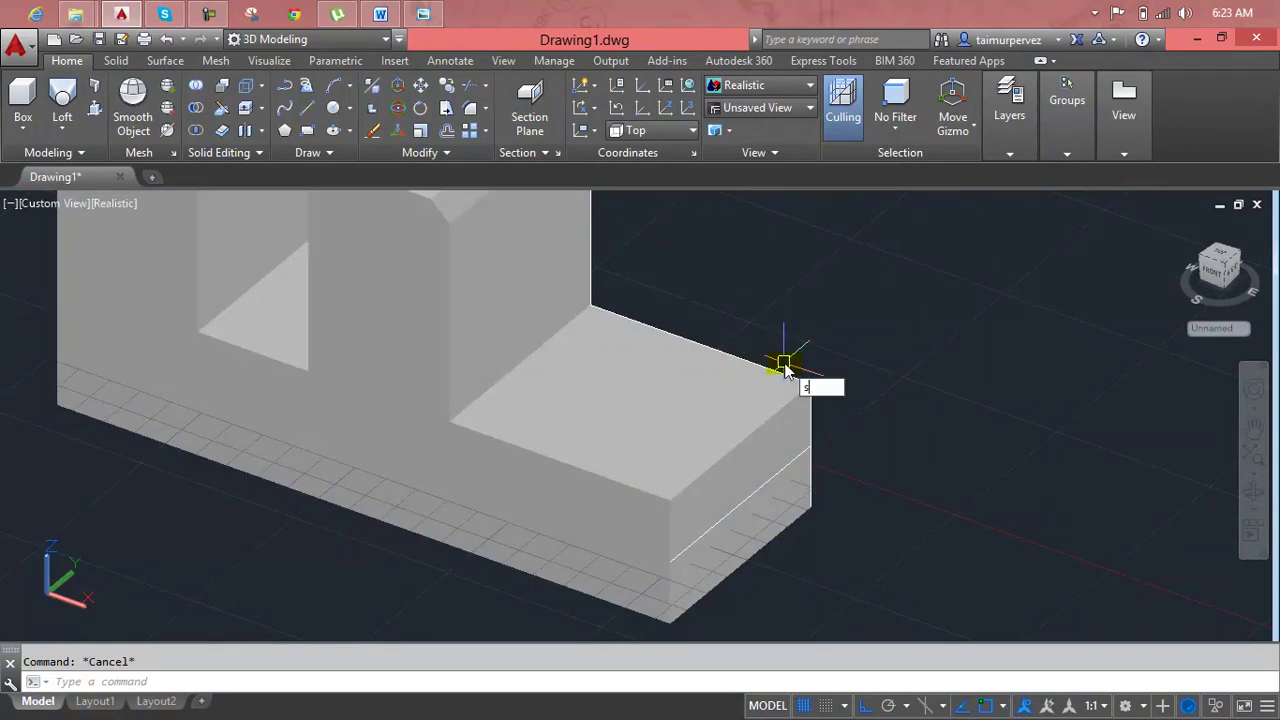
Subtract the tapered cone from both parts of the block.
{"action": "type", "text": "u"}
{"action": "key", "text": "Return"}
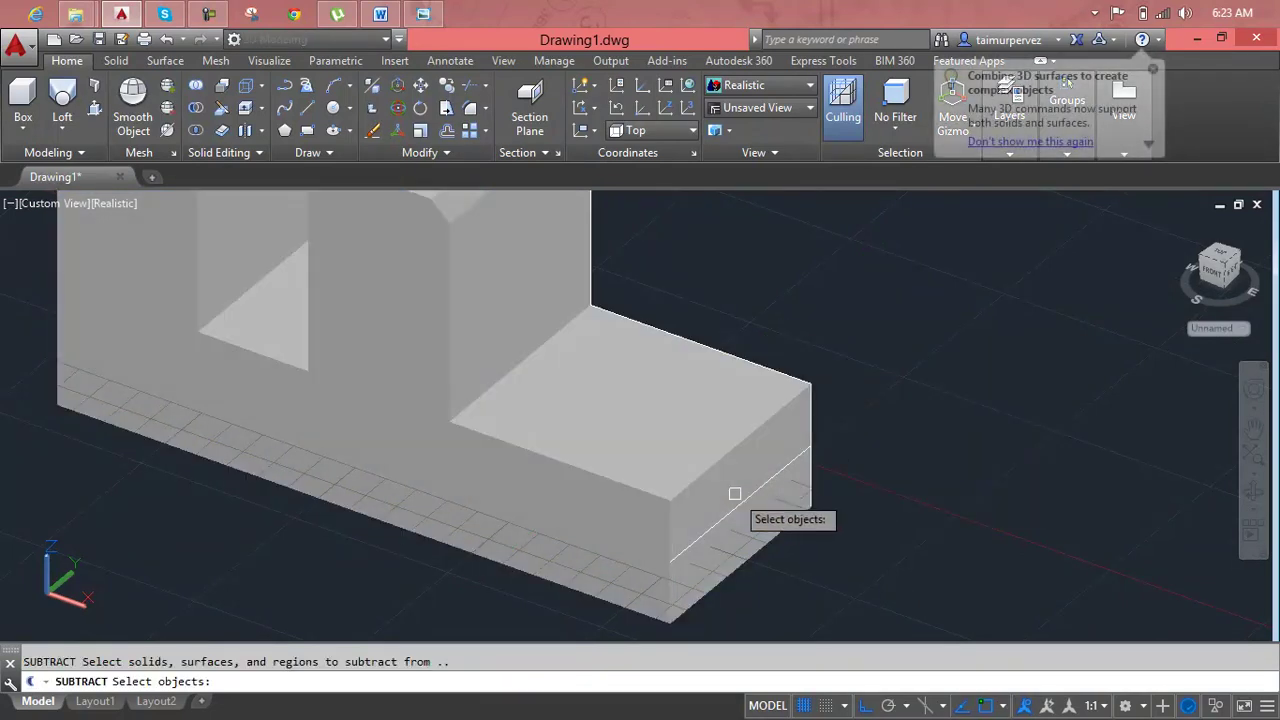
{"action": "left_click", "coordinate": [734, 495]}
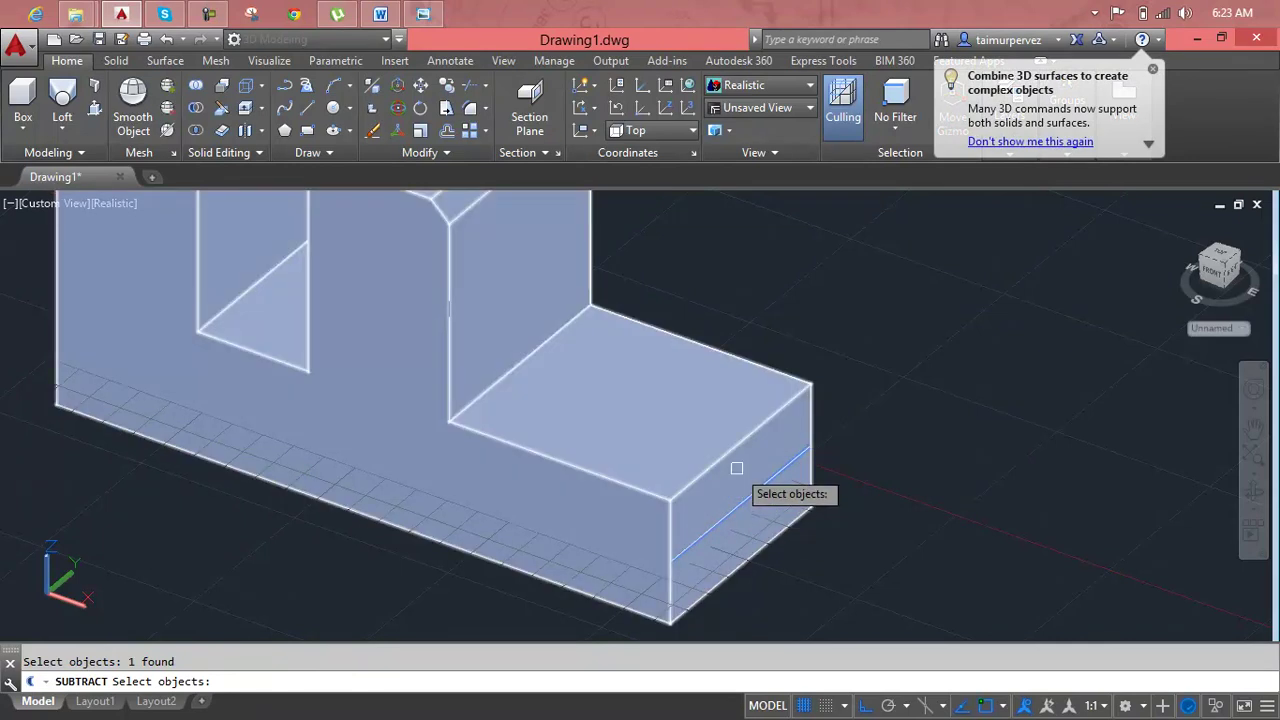
{"action": "left_click", "coordinate": [736, 468]}
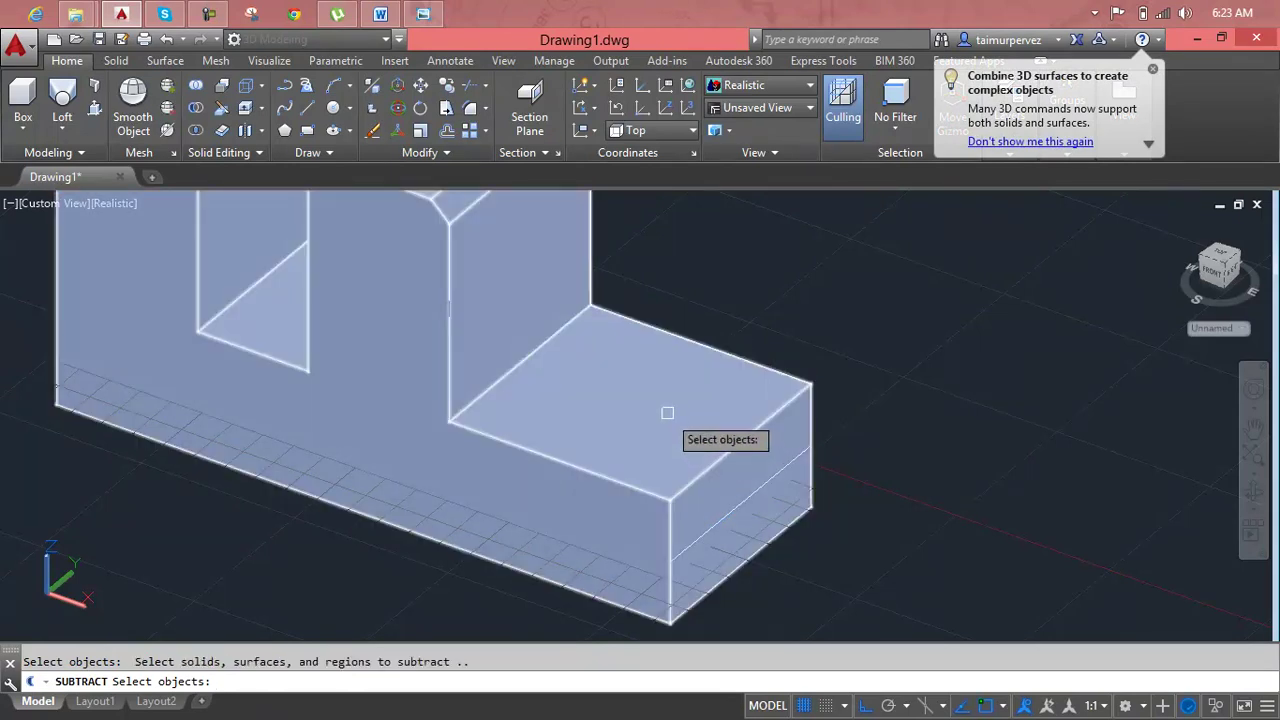
{"action": "left_click", "coordinate": [610, 449]}
{"action": "key", "text": "Return"}
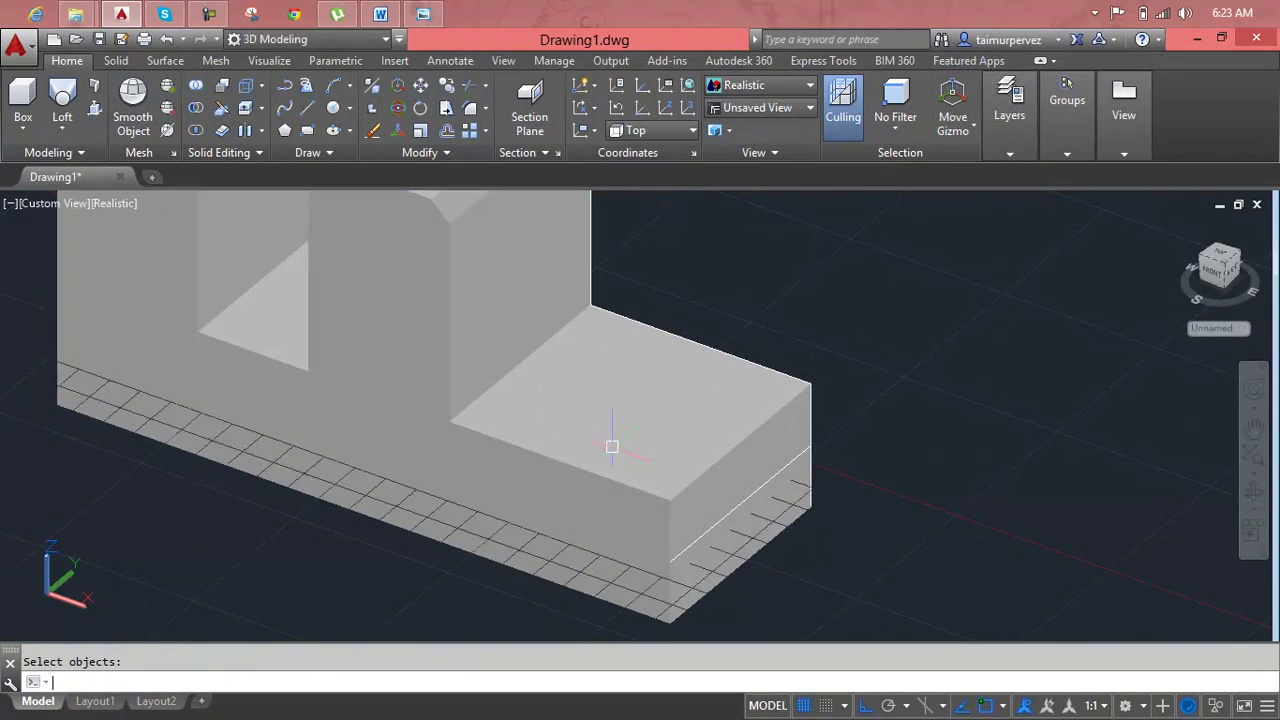
Select the block several times to inspect the subtraction result.
{"action": "left_click", "coordinate": [628, 429]}
{"action": "key", "text": "Escape"}
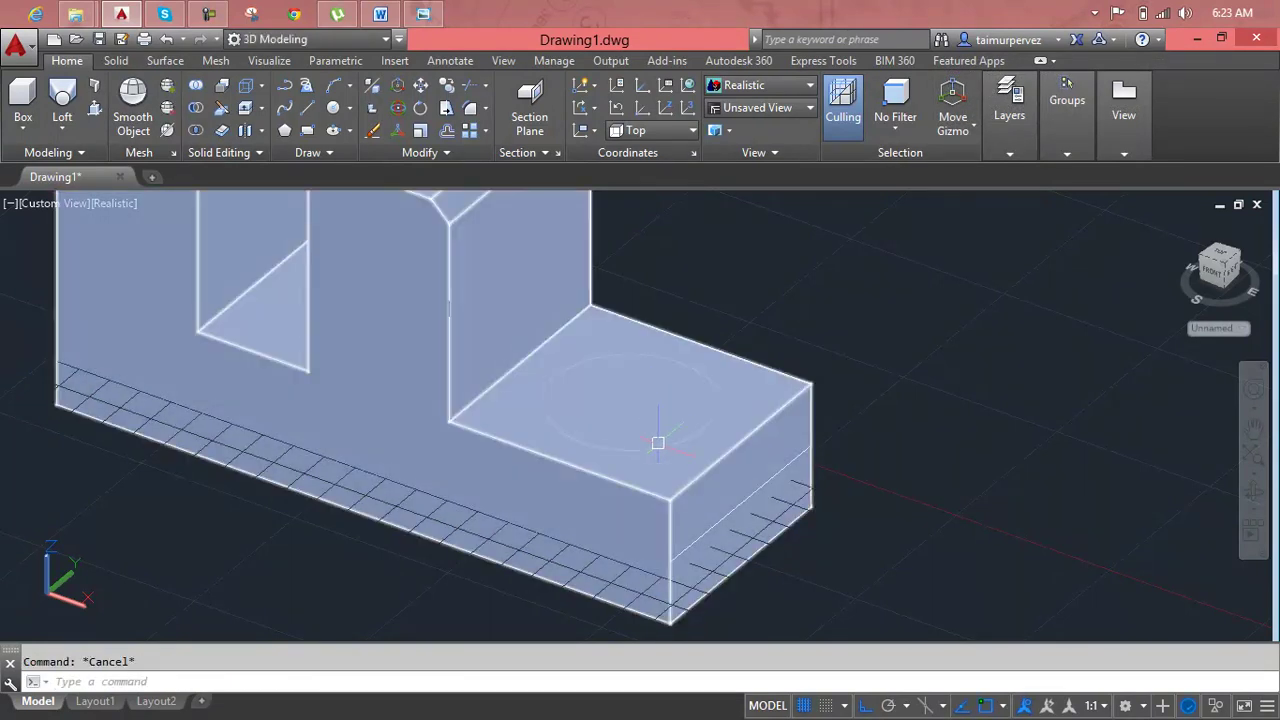
{"action": "left_click", "coordinate": [666, 448]}
{"action": "key", "text": "Escape"}
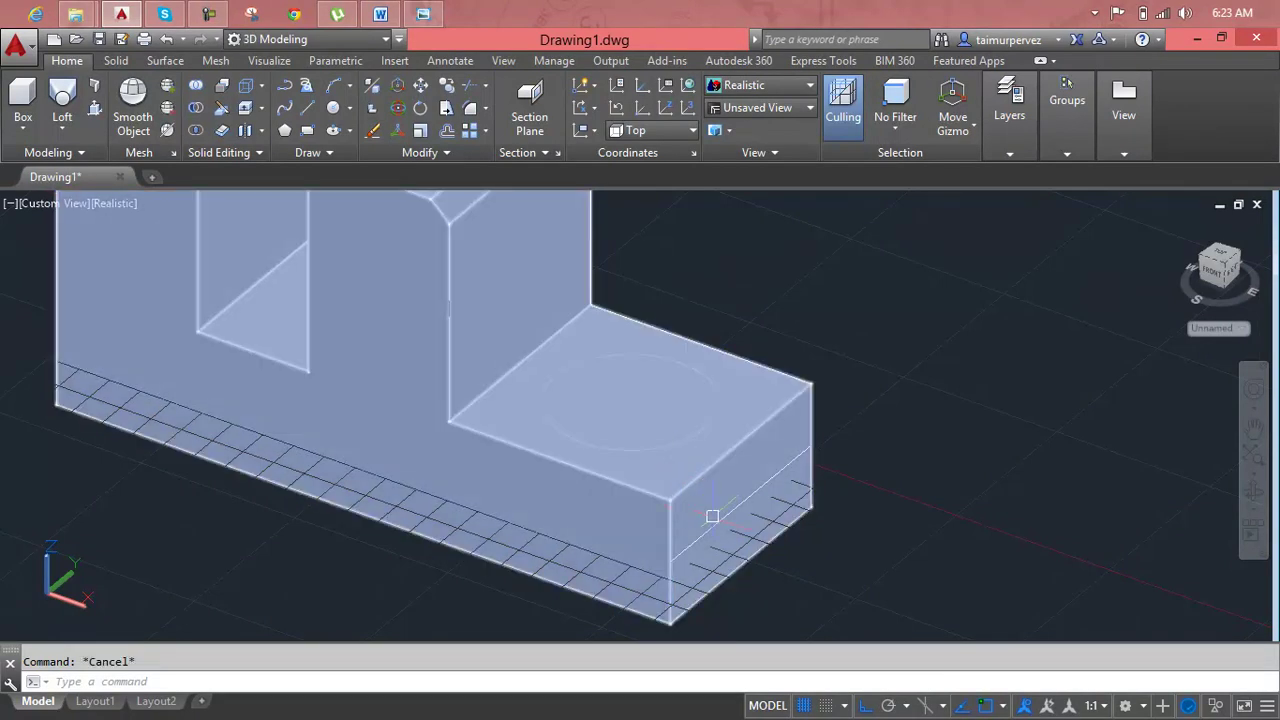
{"action": "left_click", "coordinate": [675, 432]}
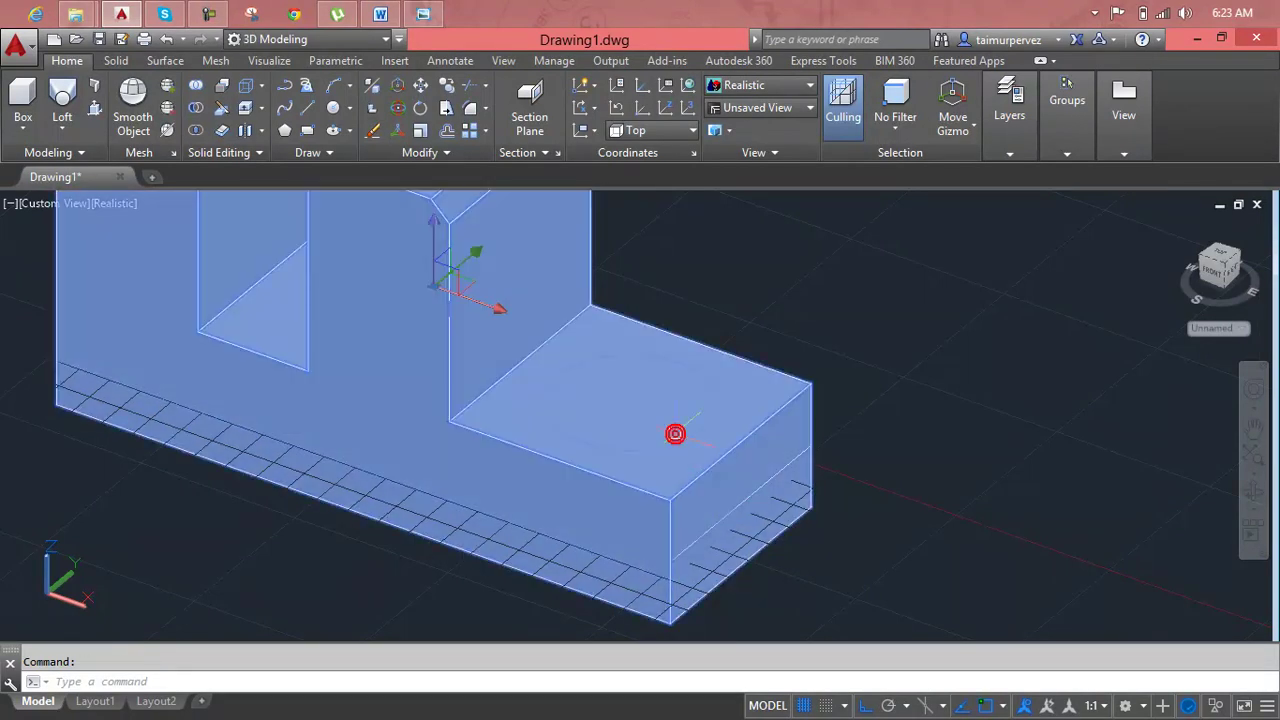
{"action": "key", "text": "Escape"}
Start a Press/Pull on the block, then cancel it and clear the selection.
{"action": "left_click", "coordinate": [597, 399]}
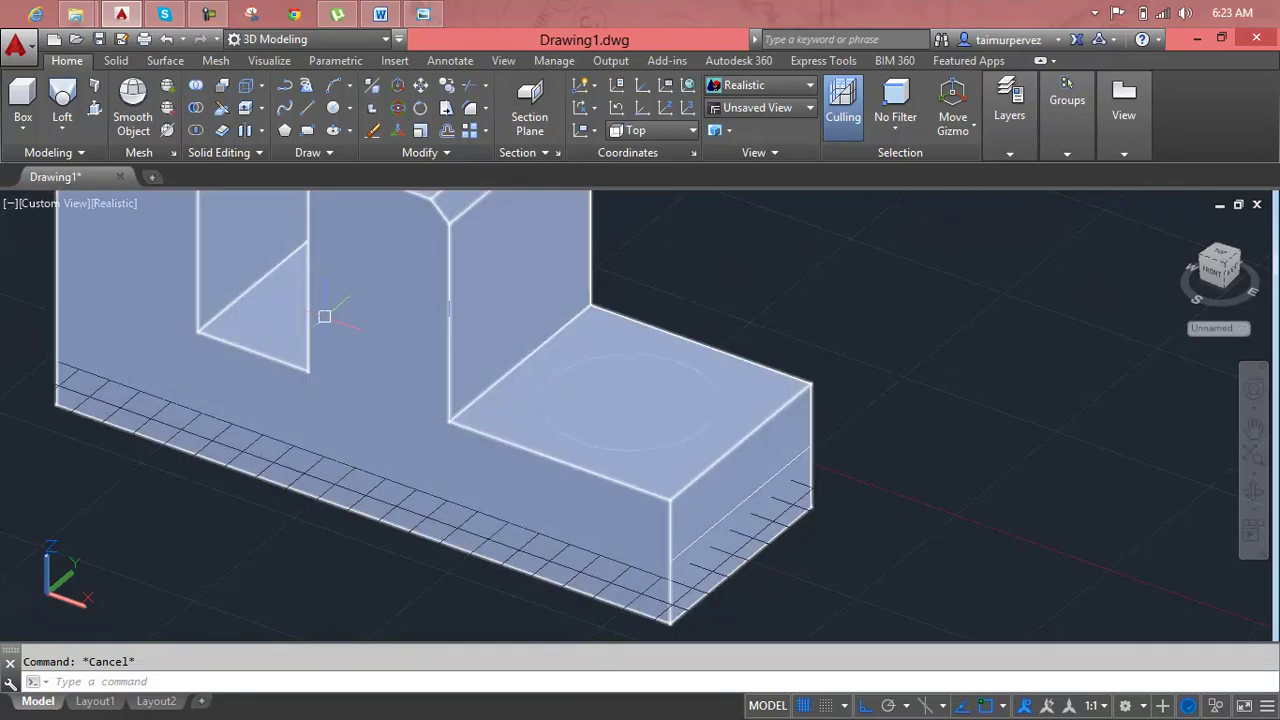
{"action": "left_click", "coordinate": [95, 107]}
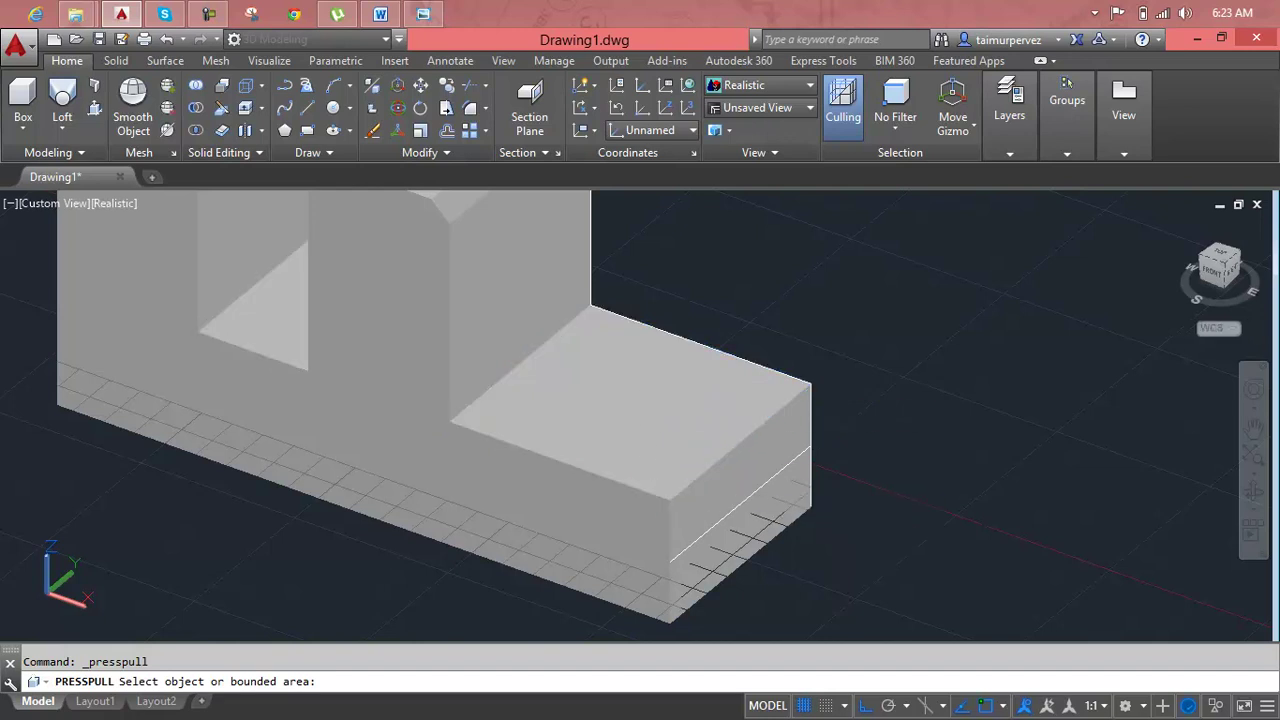
{"action": "key", "text": "Escape"}
{"action": "left_click", "coordinate": [614, 434]}
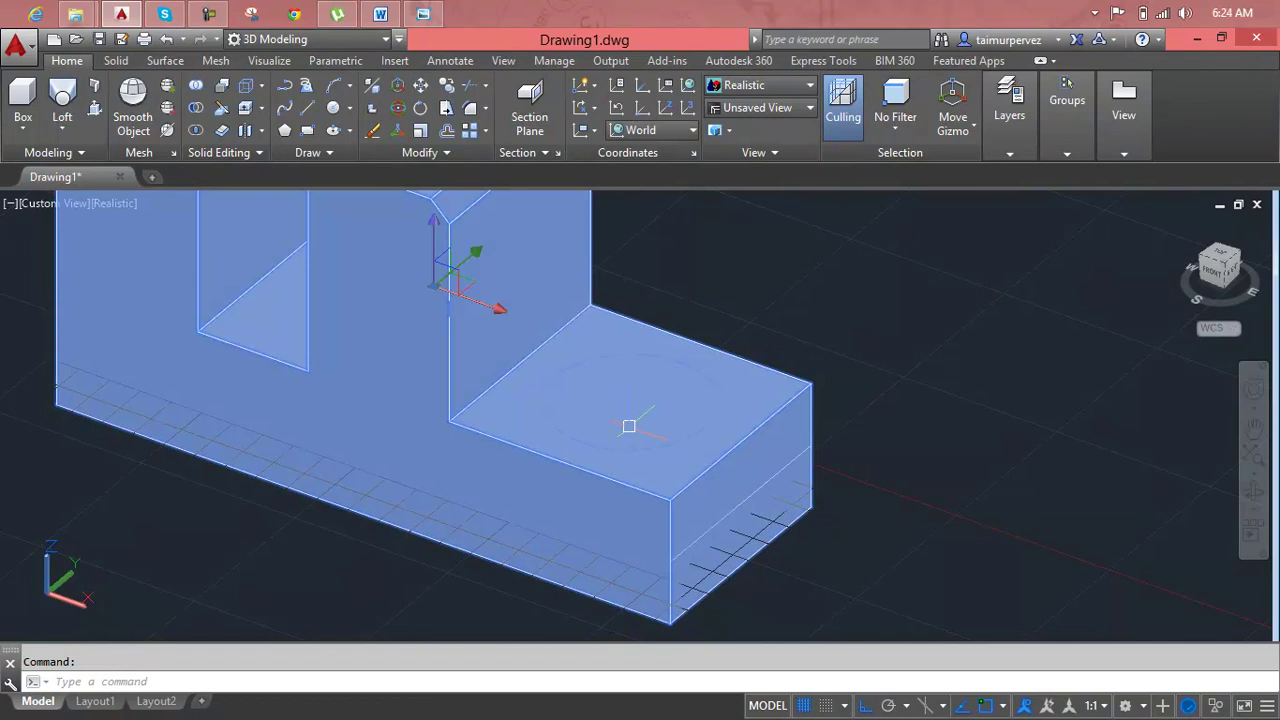
{"action": "key", "text": "Escape"}
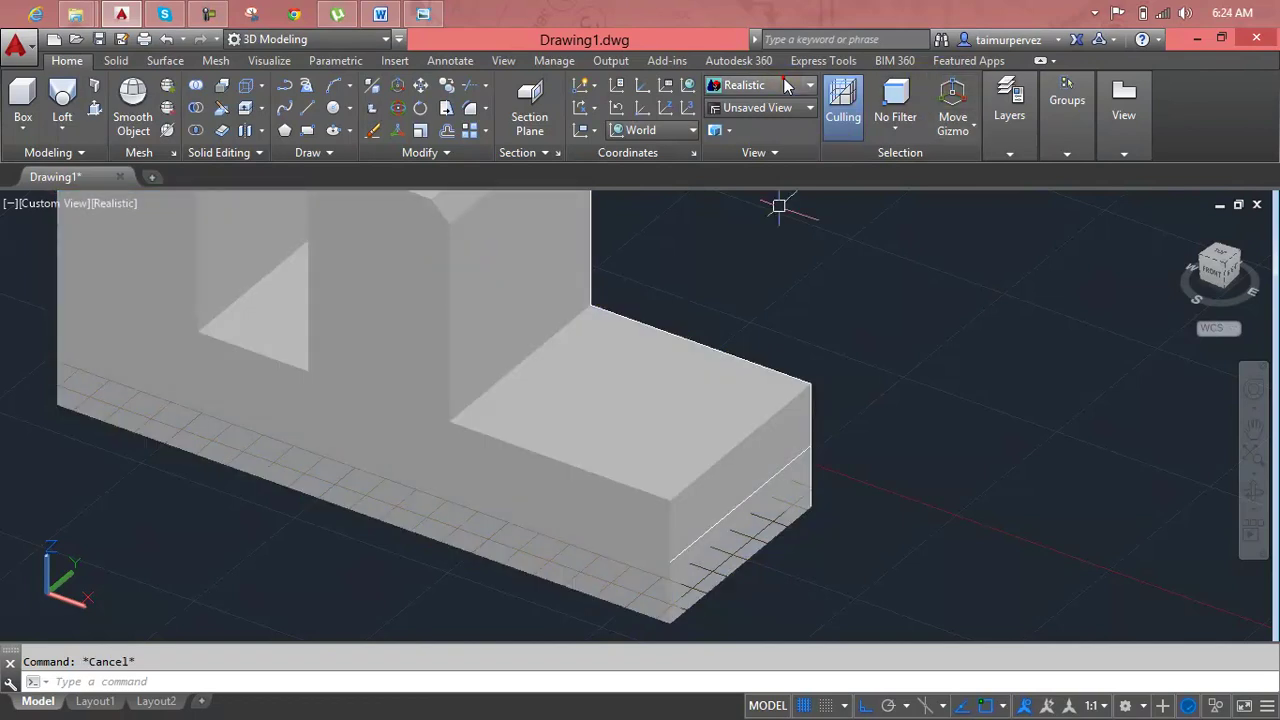
Return to 2D Wireframe and undo the press-pull cut plus two earlier zooms.
{"action": "left_click", "coordinate": [785, 86]}
{"action": "left_click", "coordinate": [745, 112]}
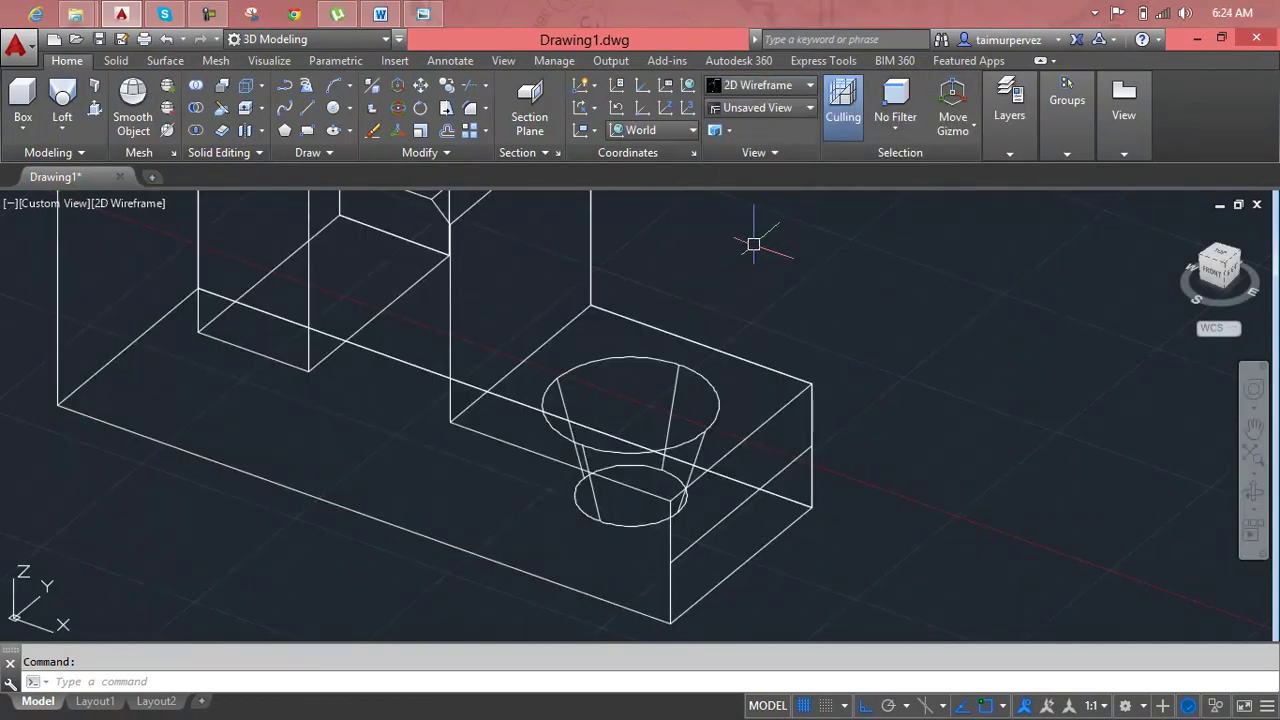
{"action": "left_click", "coordinate": [702, 374]}
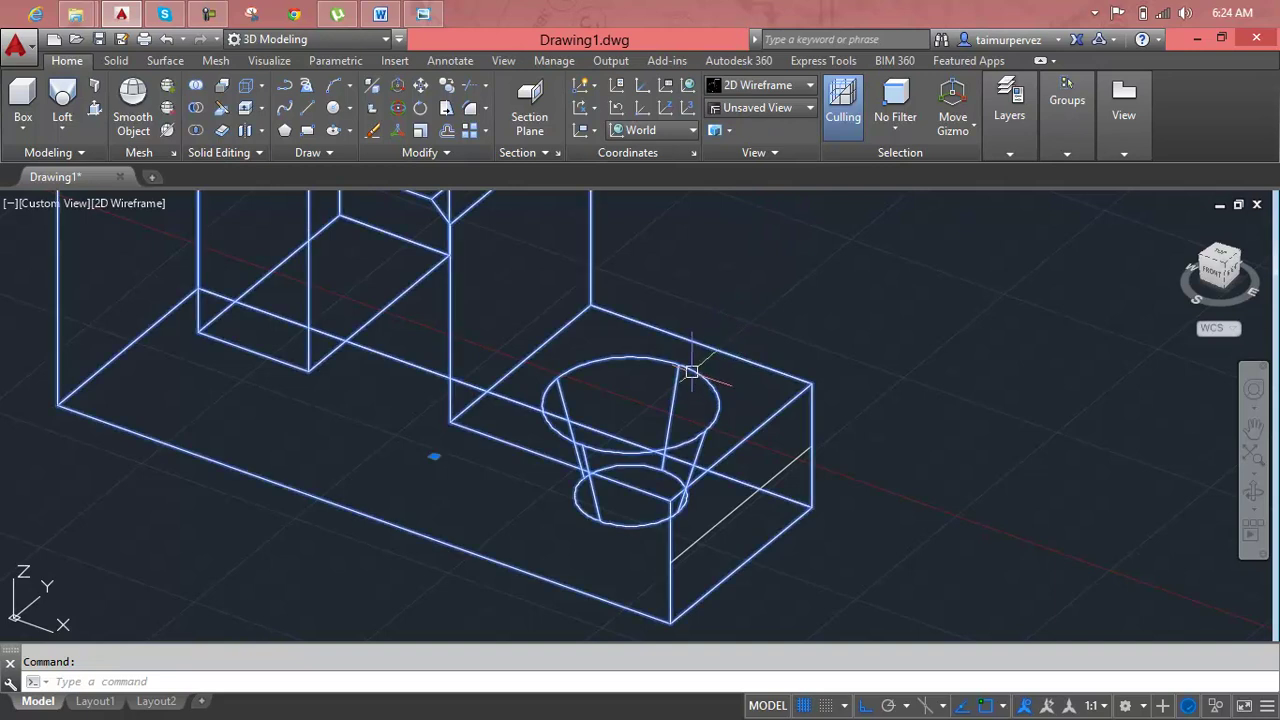
{"action": "key", "text": "Escape"}
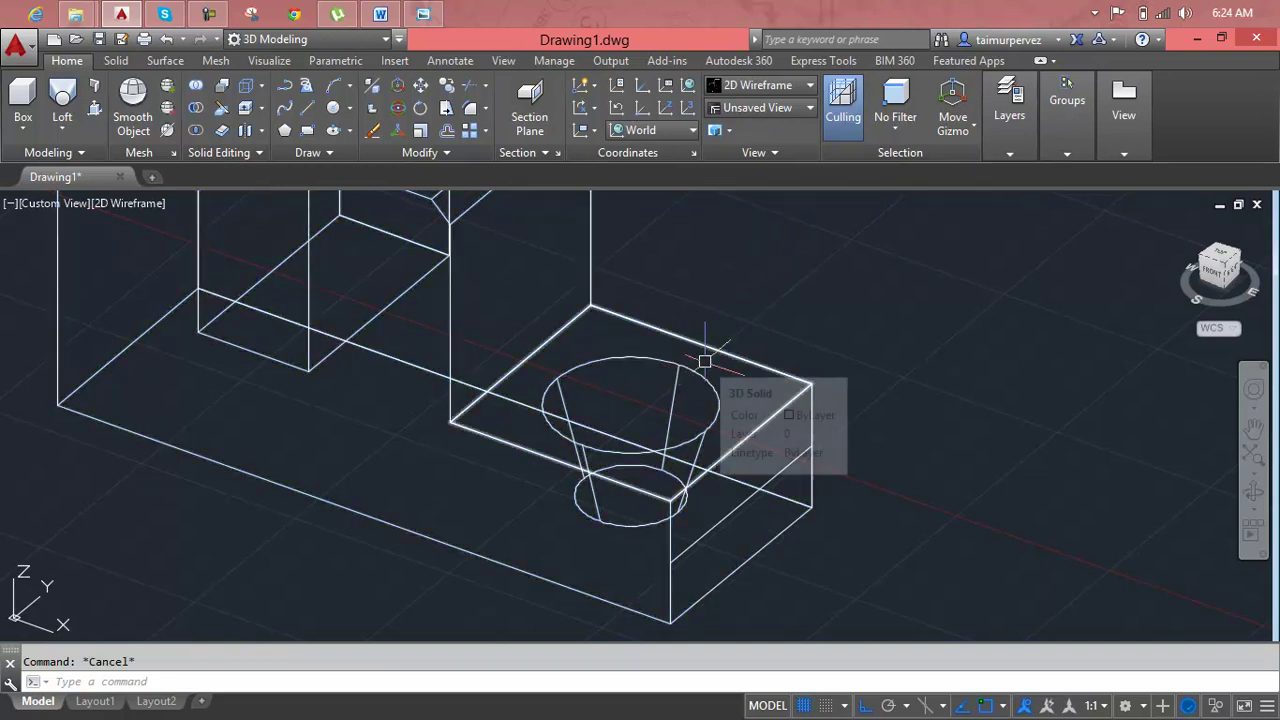
{"action": "key", "text": "ctrl+z"}
{"action": "key", "text": "ctrl+z"}
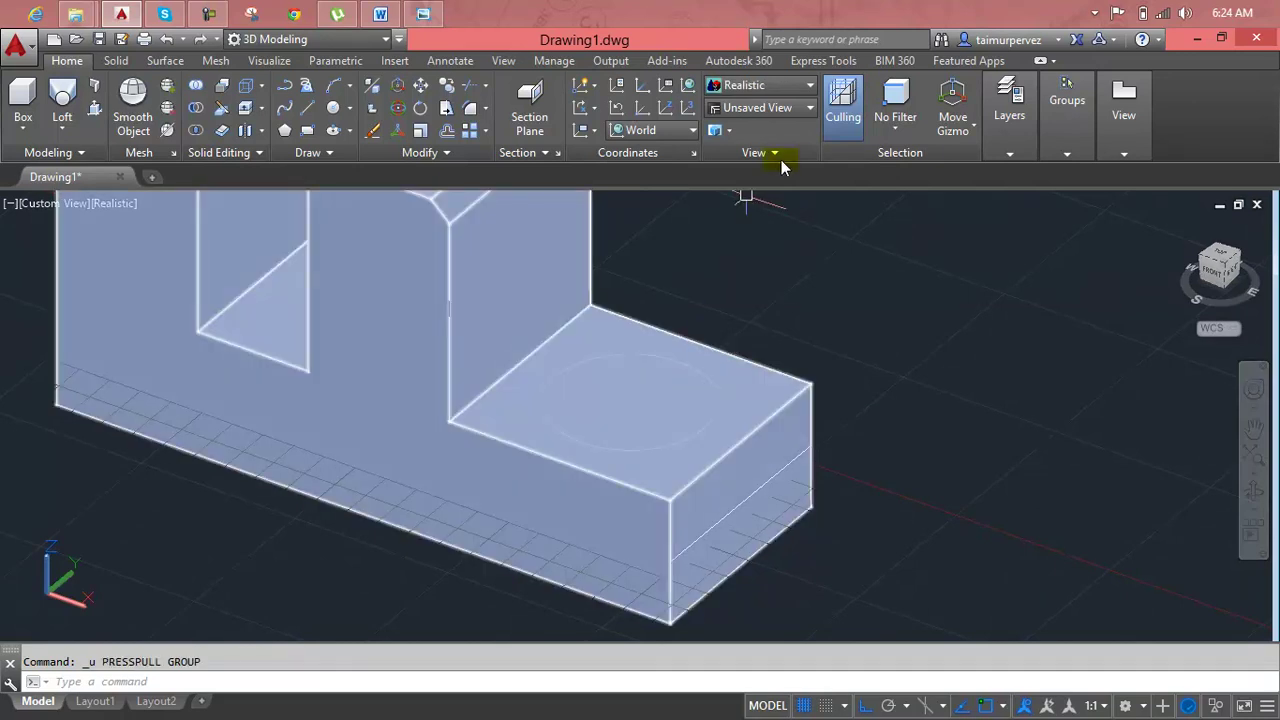
{"action": "key", "text": "ctrl+z"}
{"action": "key", "text": "ctrl+z"}
{"action": "key", "text": "ctrl+z"}
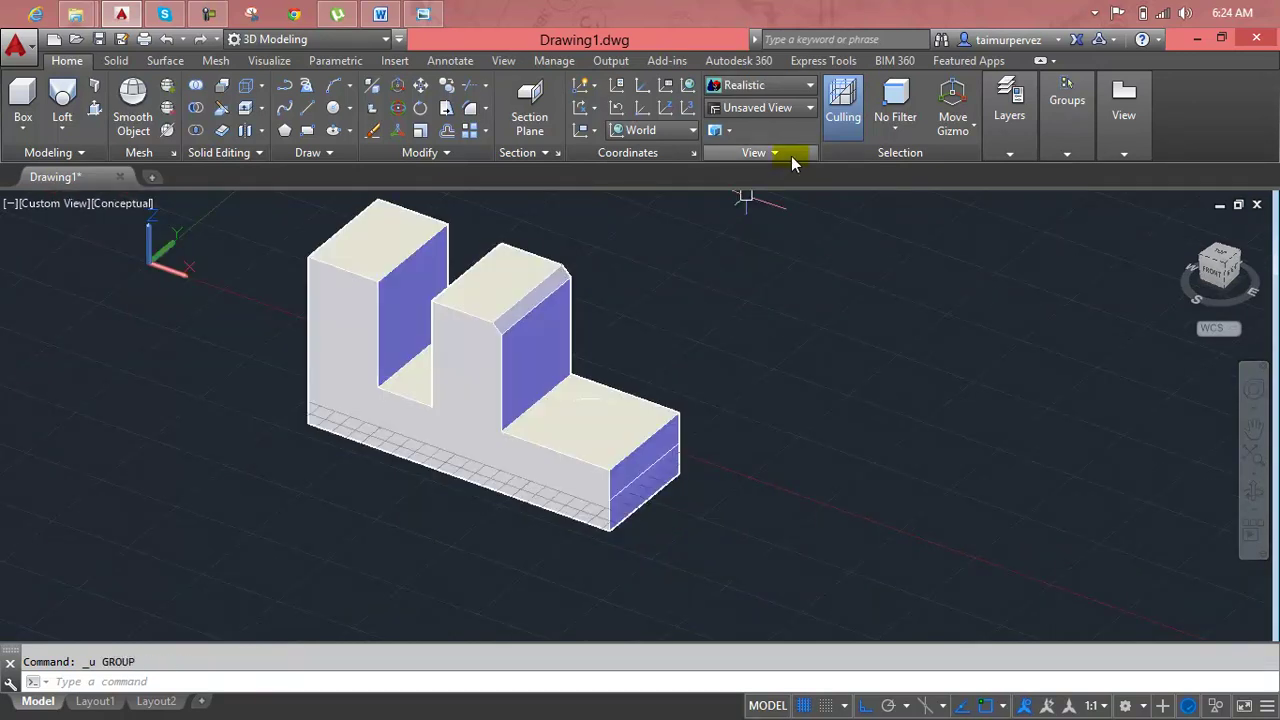
{"action": "key", "text": "ctrl+z"}
{"action": "key", "text": "ctrl+z"}
{"action": "key", "text": "ctrl+z"}
{"action": "key", "text": "ctrl+z"}
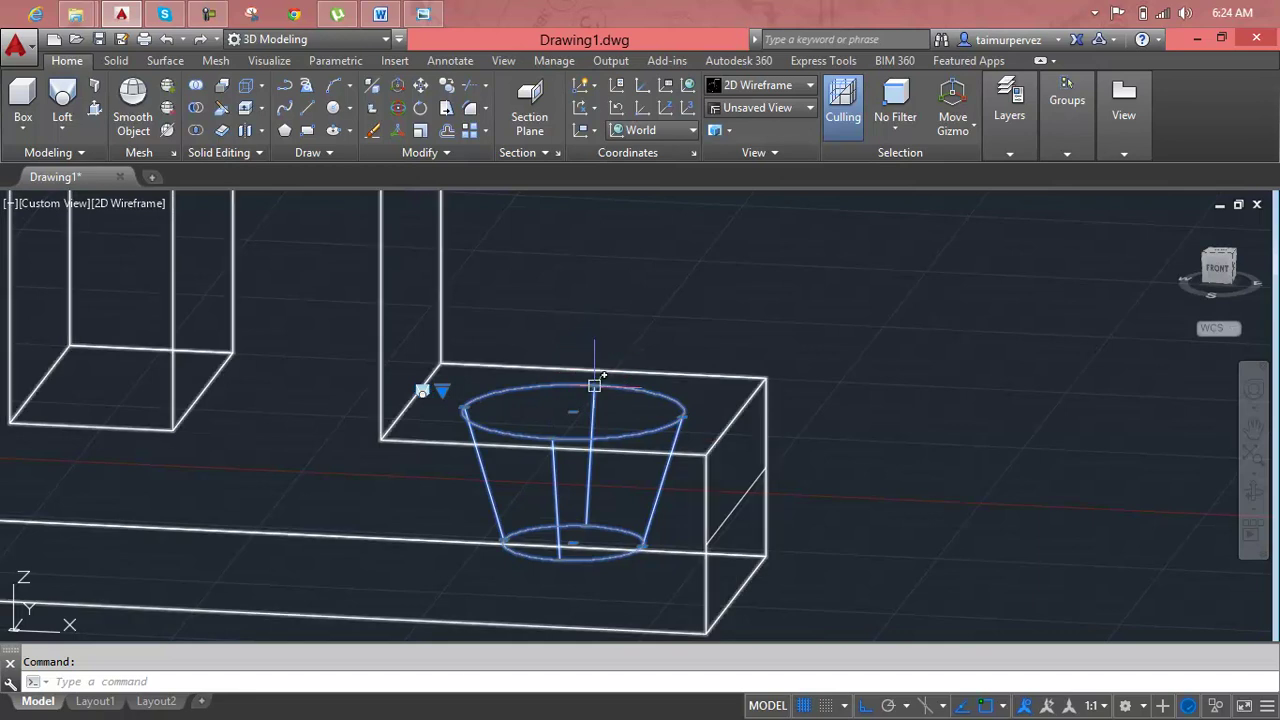
Stretch the cone's top centre grip upward above the block.
{"action": "key", "text": "Escape"}
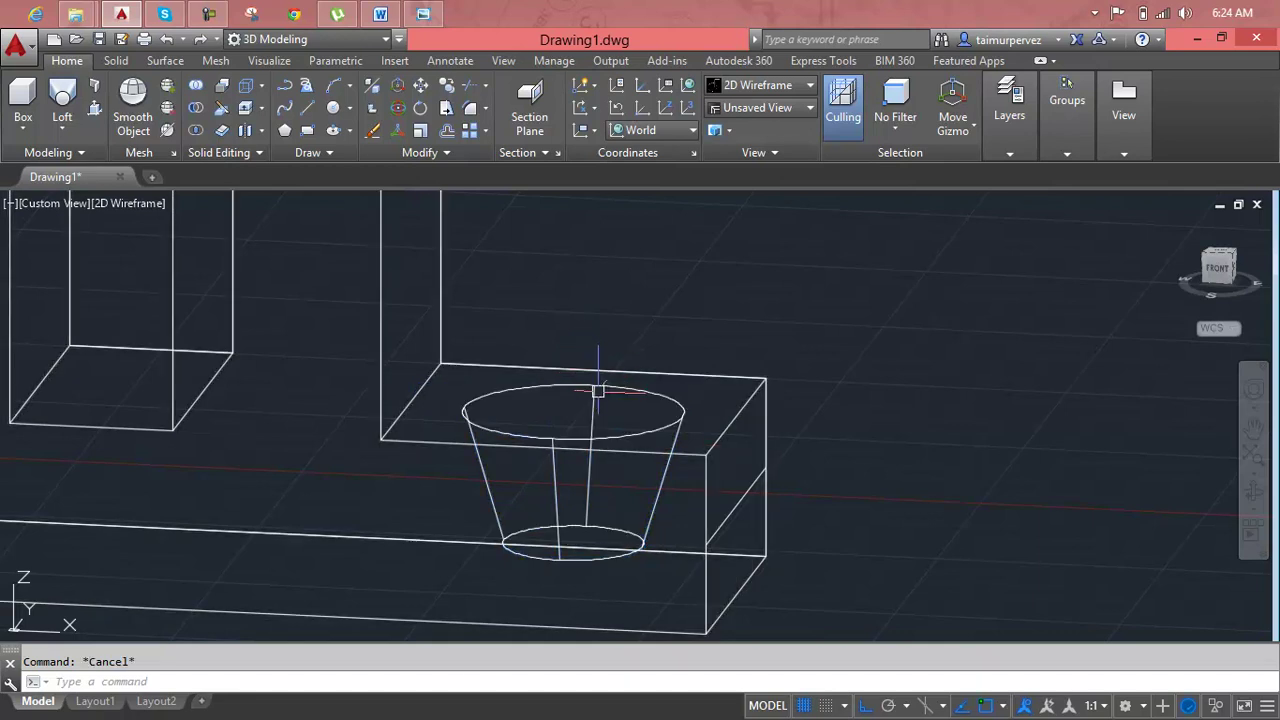
{"action": "left_click", "coordinate": [600, 390]}
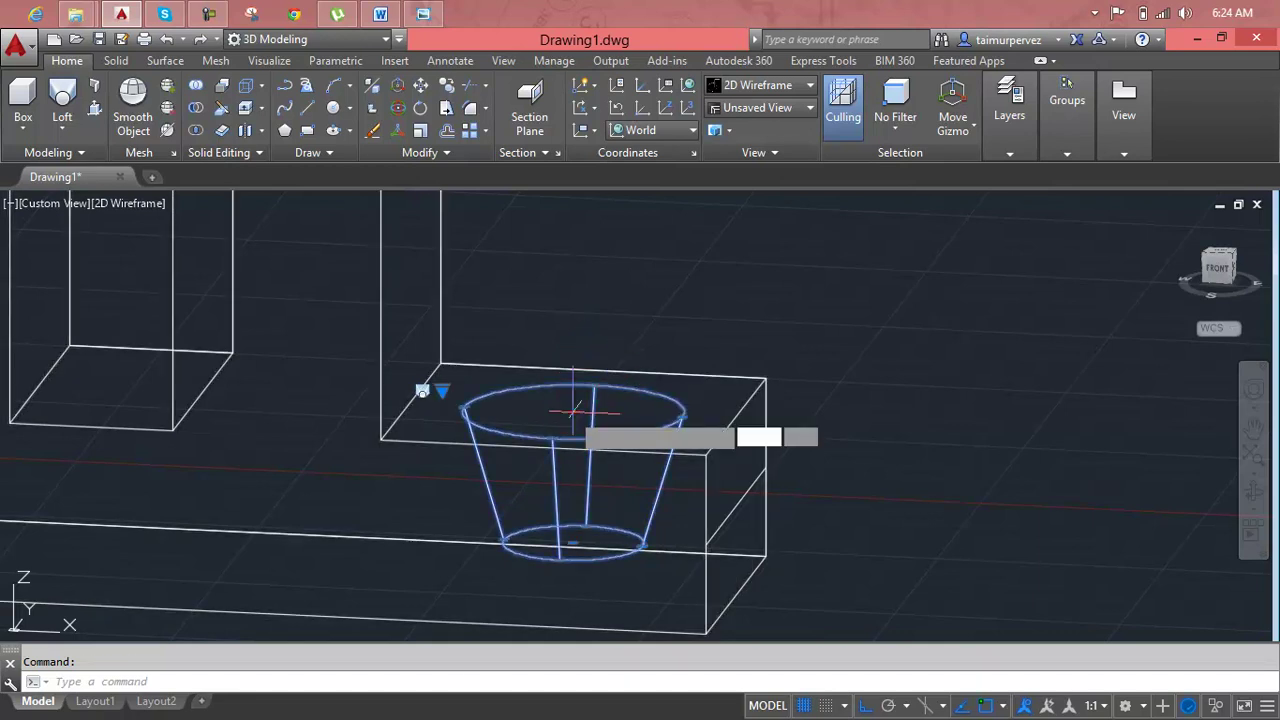
{"action": "left_click", "coordinate": [572, 411]}
{"action": "left_click", "coordinate": [551, 343]}
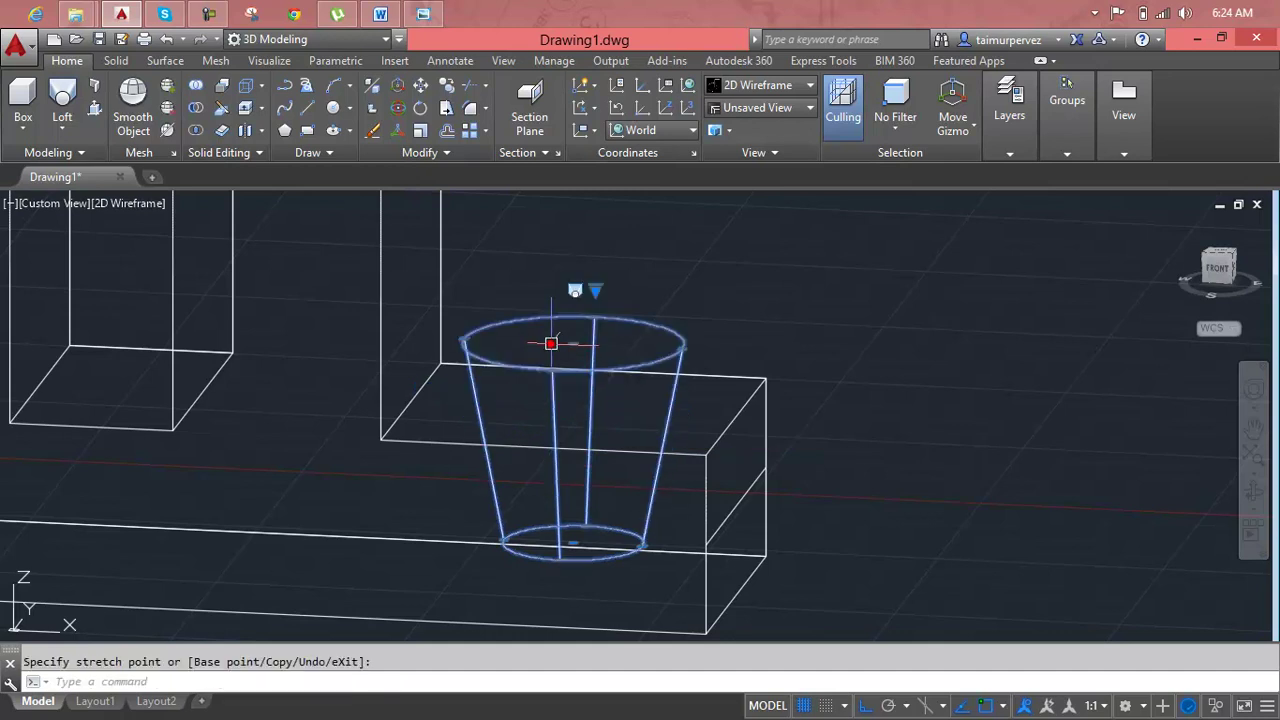
{"action": "key", "text": "Escape"}
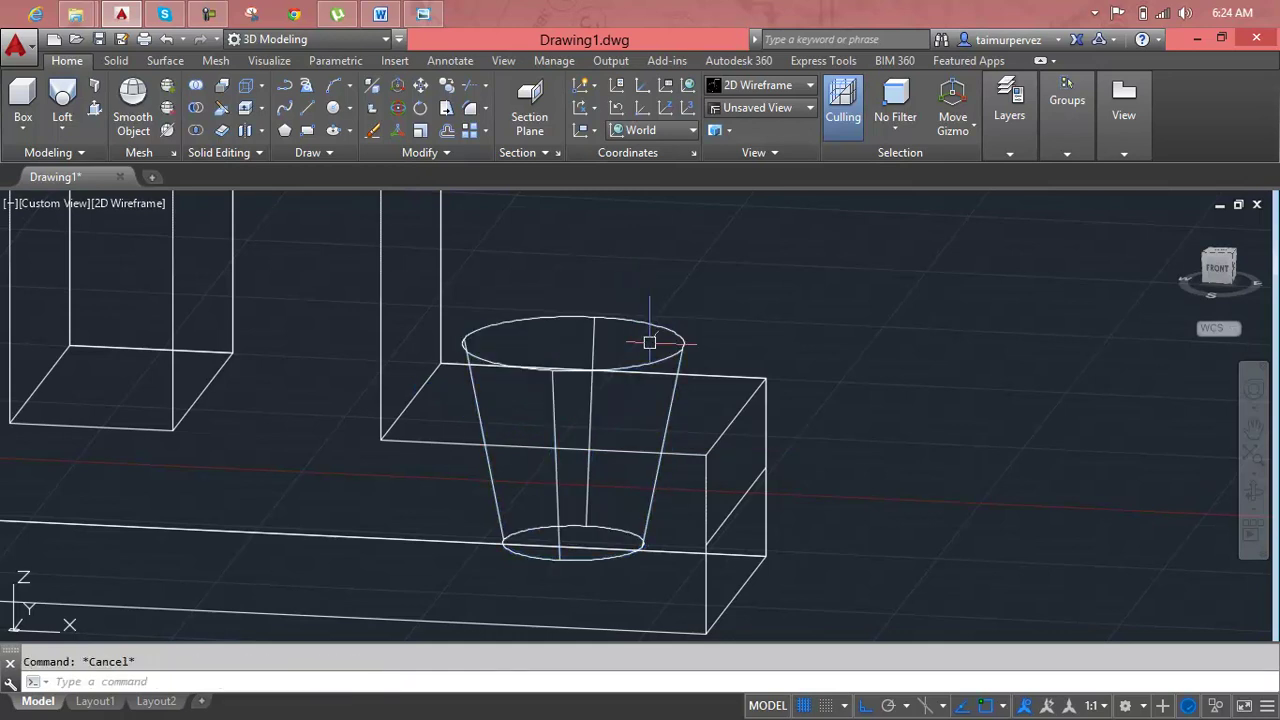
Stretch the cone's base centre grip down below the block's bottom.
{"action": "middle_click_drag", "start_coordinate": [584, 548], "coordinate": [726, 368]}
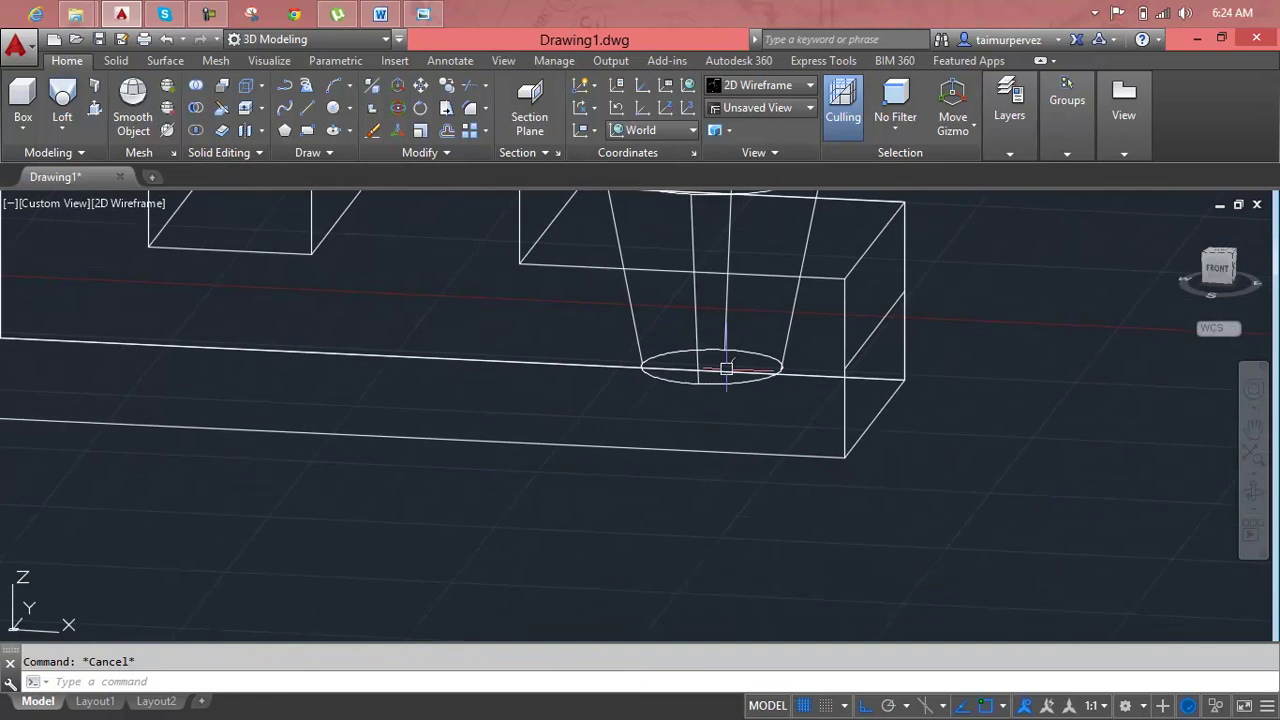
{"action": "left_click", "coordinate": [718, 356]}
{"action": "left_click", "coordinate": [711, 368]}
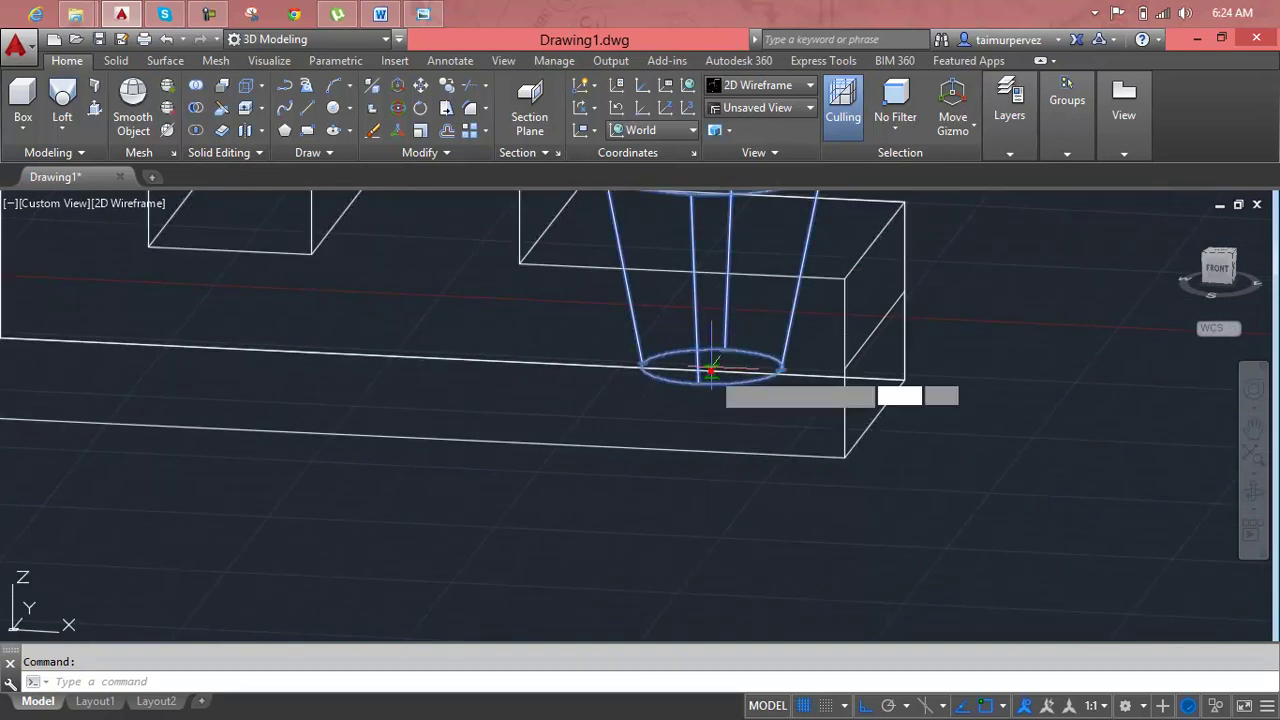
{"action": "left_click", "coordinate": [711, 433]}
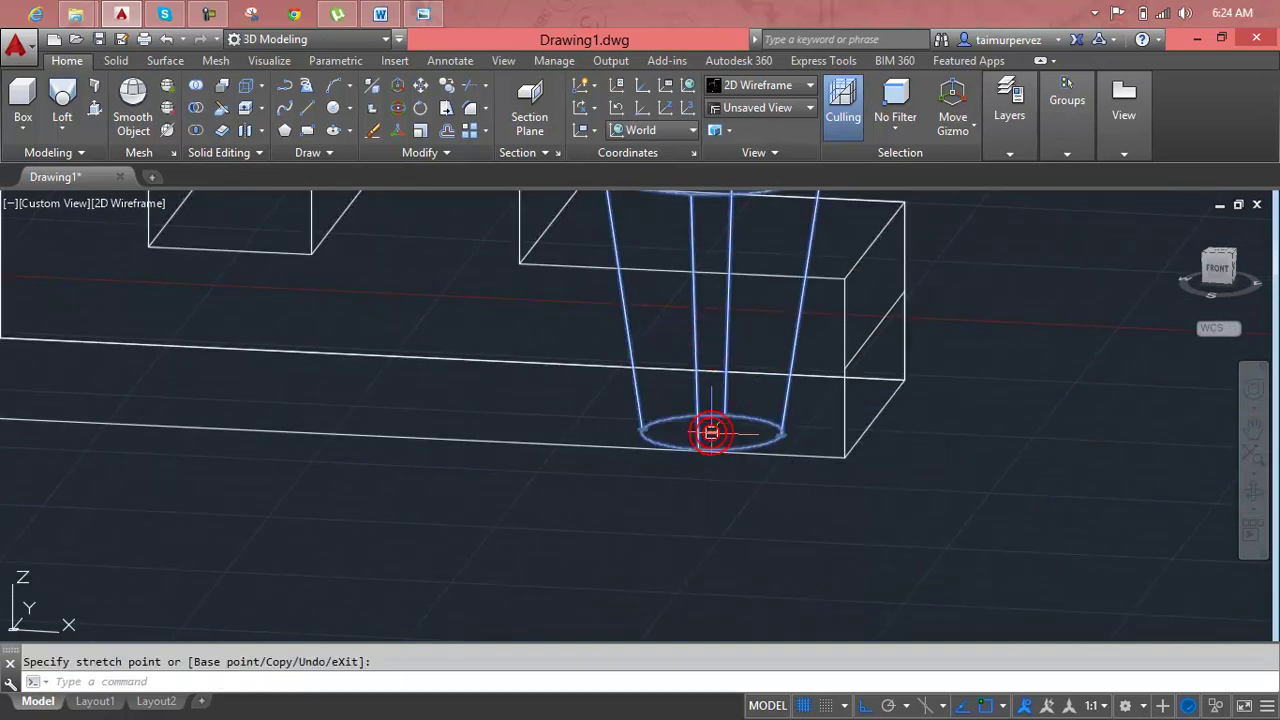
{"action": "key", "text": "Escape"}
{"action": "scroll", "coordinate": [711, 430], "scroll_direction": "down", "scroll_amount": 2}
{"action": "scroll", "coordinate": [712, 400], "scroll_direction": "down", "scroll_amount": 3}
{"action": "scroll", "coordinate": [711, 380], "scroll_direction": "up", "scroll_amount": 4}
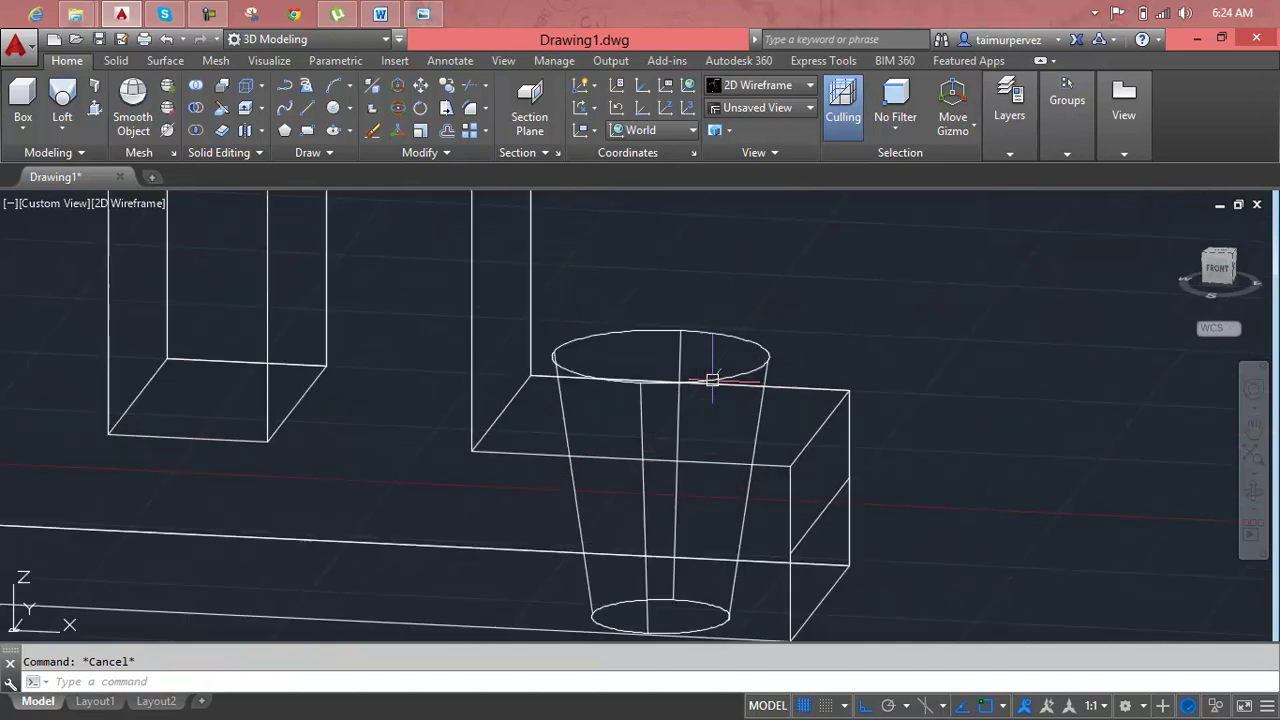
{"action": "left_click", "coordinate": [806, 86]}
Apply Realistic shading, then start and cancel a stretch on the block.
{"action": "left_click", "coordinate": [968, 127]}
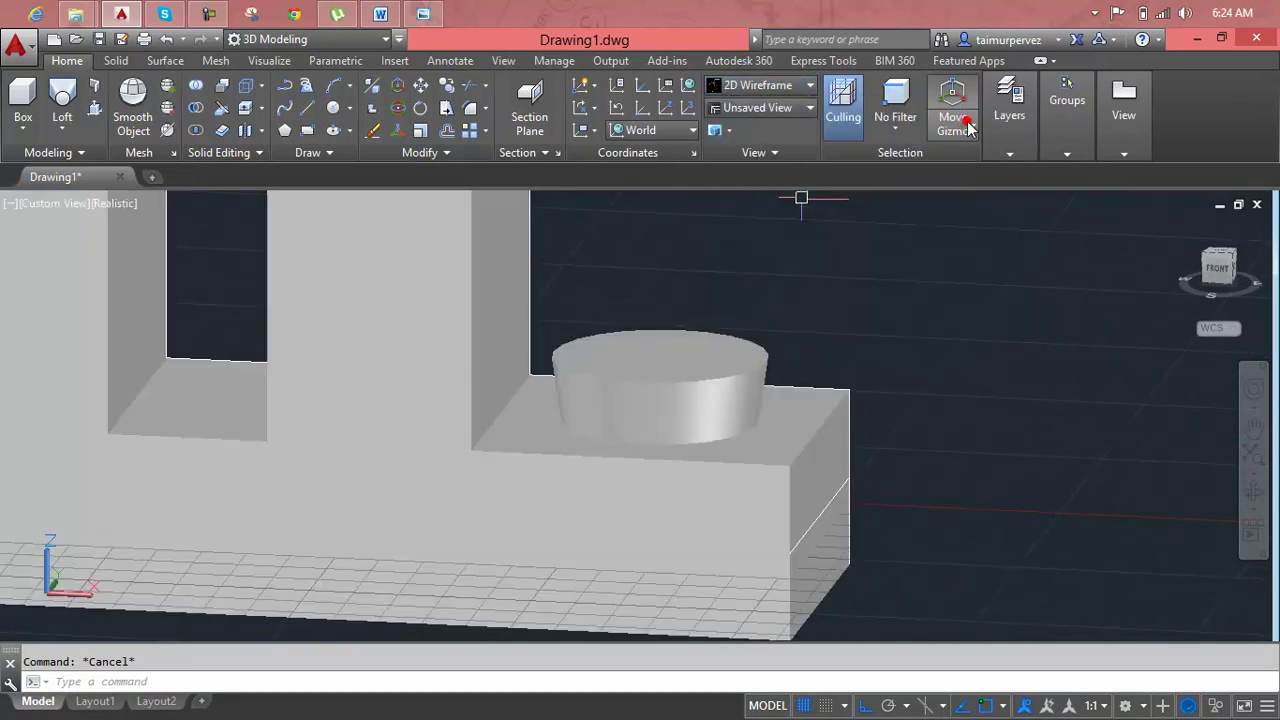
{"action": "scroll", "coordinate": [777, 357], "scroll_direction": "down", "scroll_amount": 2}
{"action": "scroll", "coordinate": [760, 365], "scroll_direction": "down", "scroll_amount": 2}
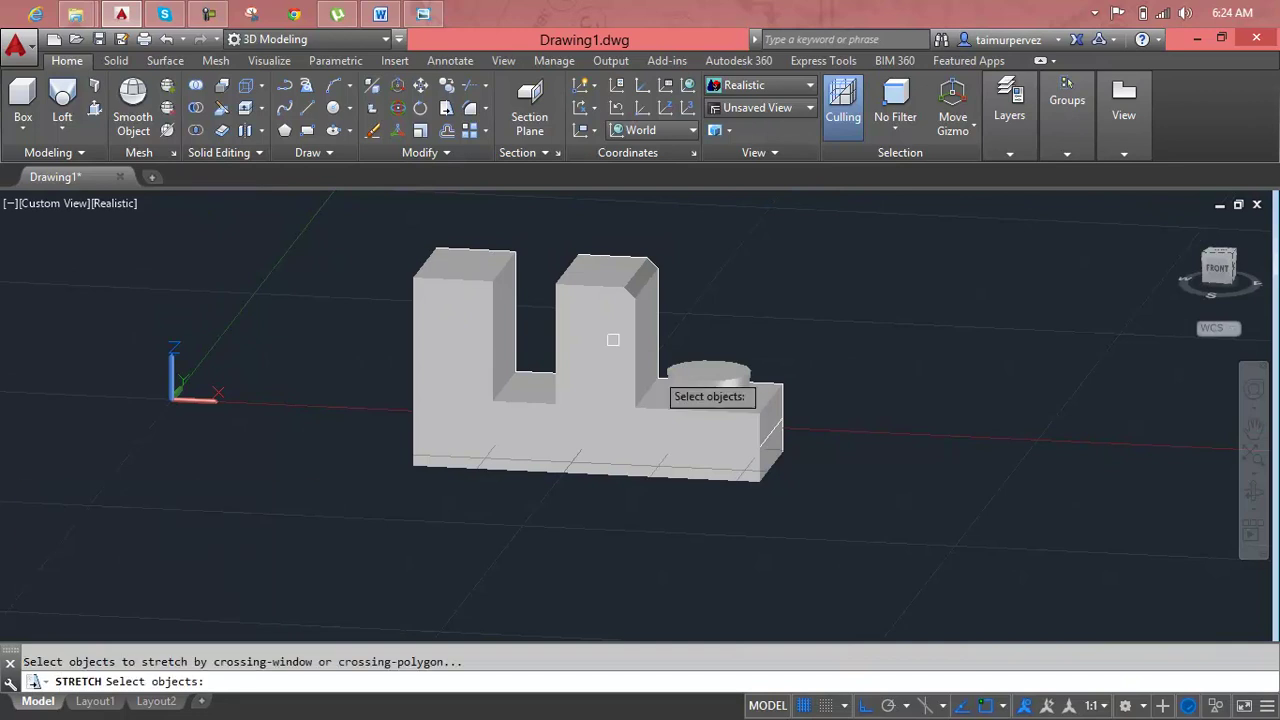
{"action": "key", "text": "Return"}
{"action": "left_click", "coordinate": [671, 413]}
{"action": "key", "text": "Return"}
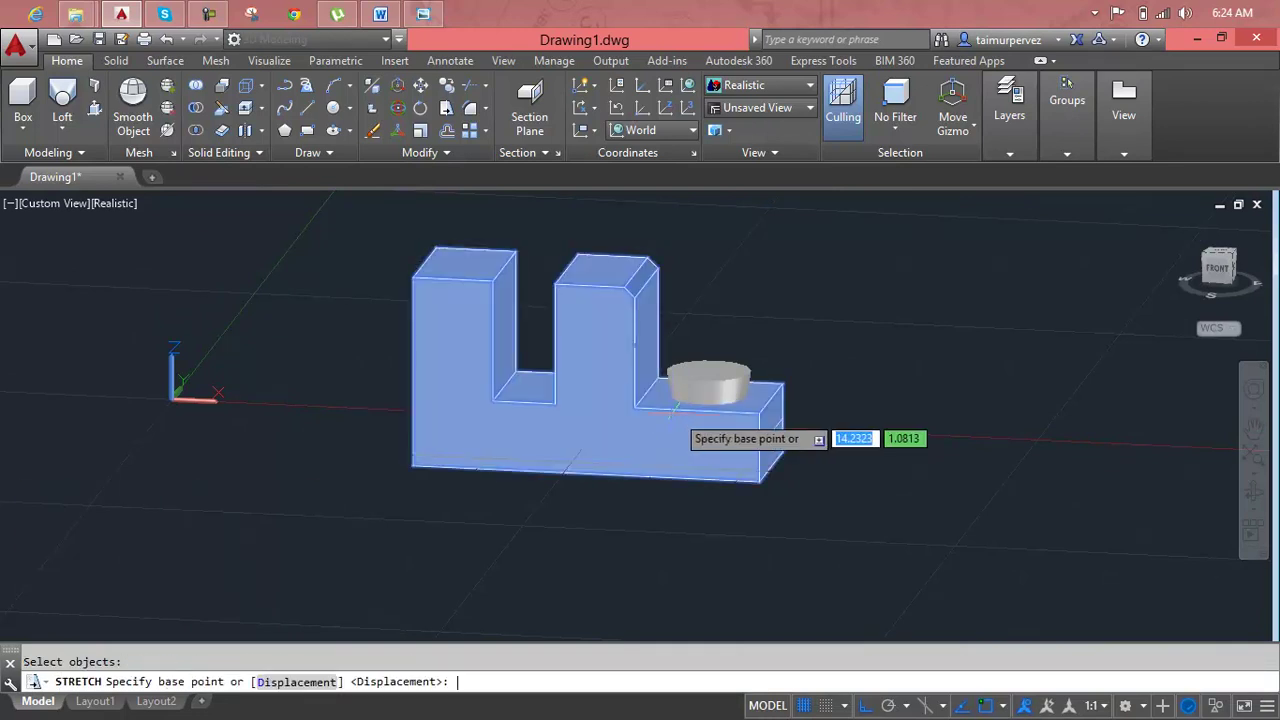
{"action": "key", "text": "Escape"}
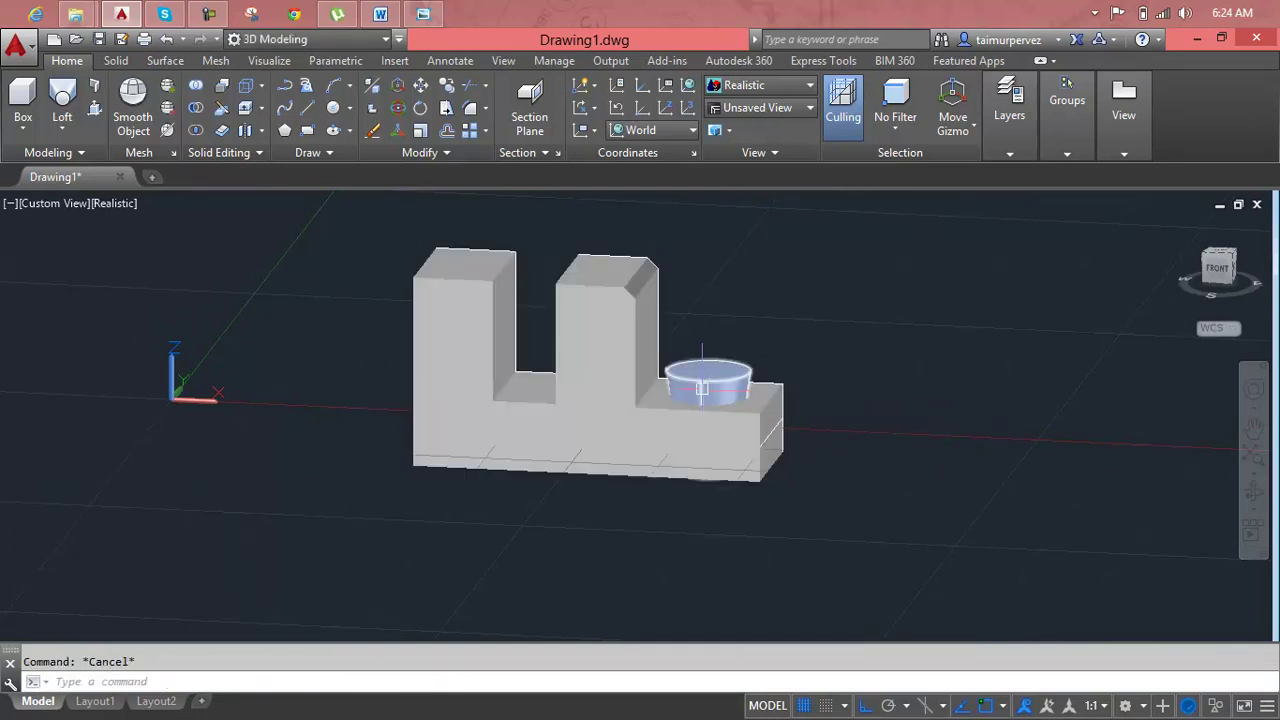
Subtract the tapered cone from the block with SU and orbit to look into the hole.
{"action": "type", "text": "su"}
{"action": "key", "text": "Return"}
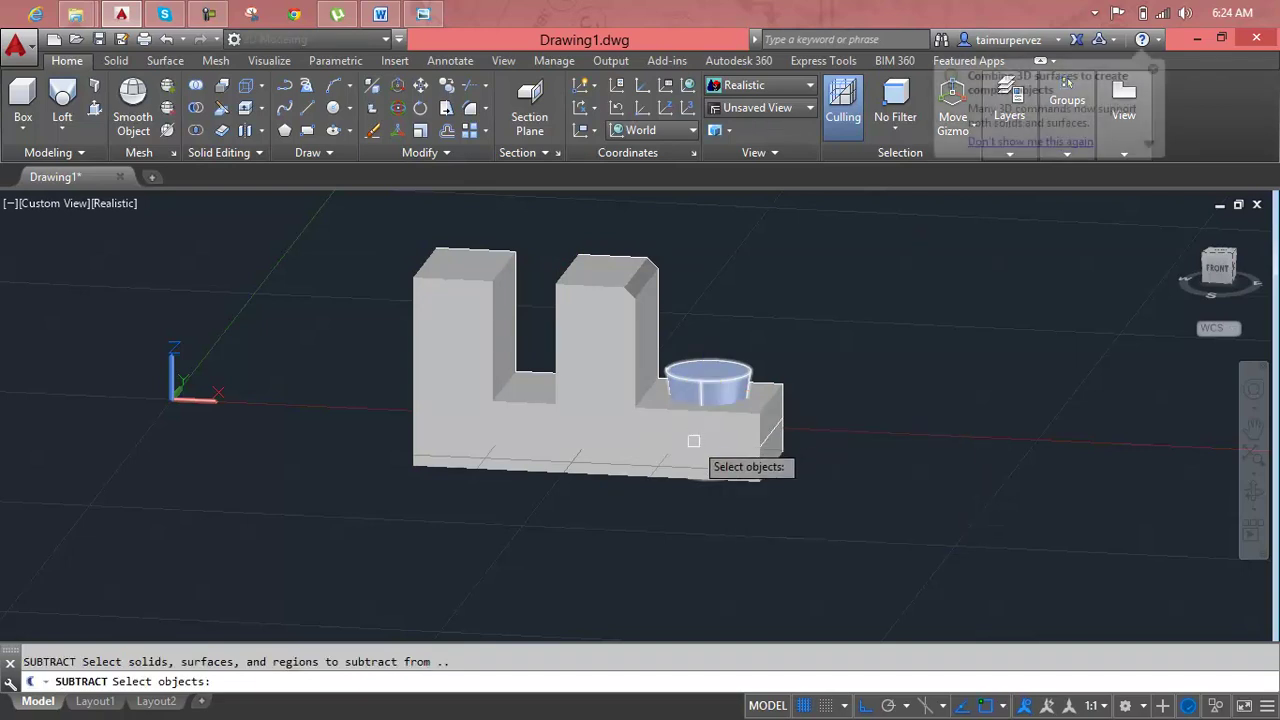
{"action": "left_click", "coordinate": [630, 421]}
{"action": "key", "text": "Return"}
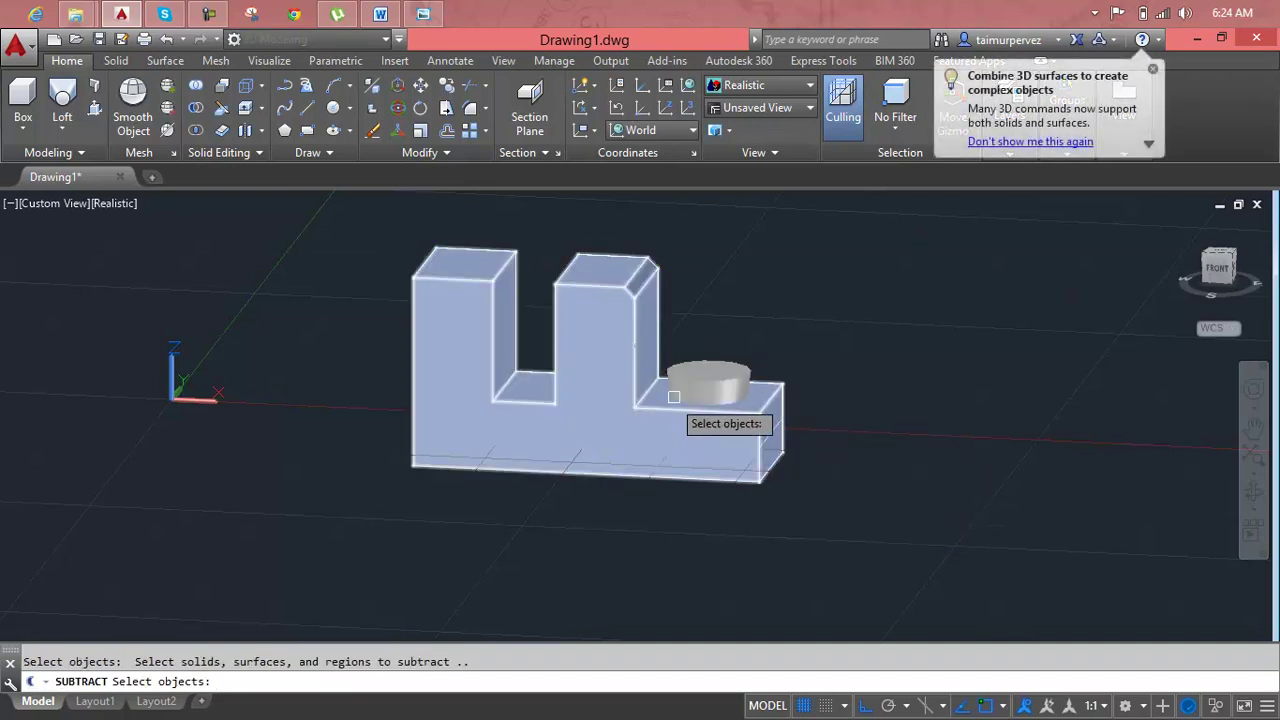
{"action": "left_click", "coordinate": [684, 394]}
{"action": "key", "text": "Return"}
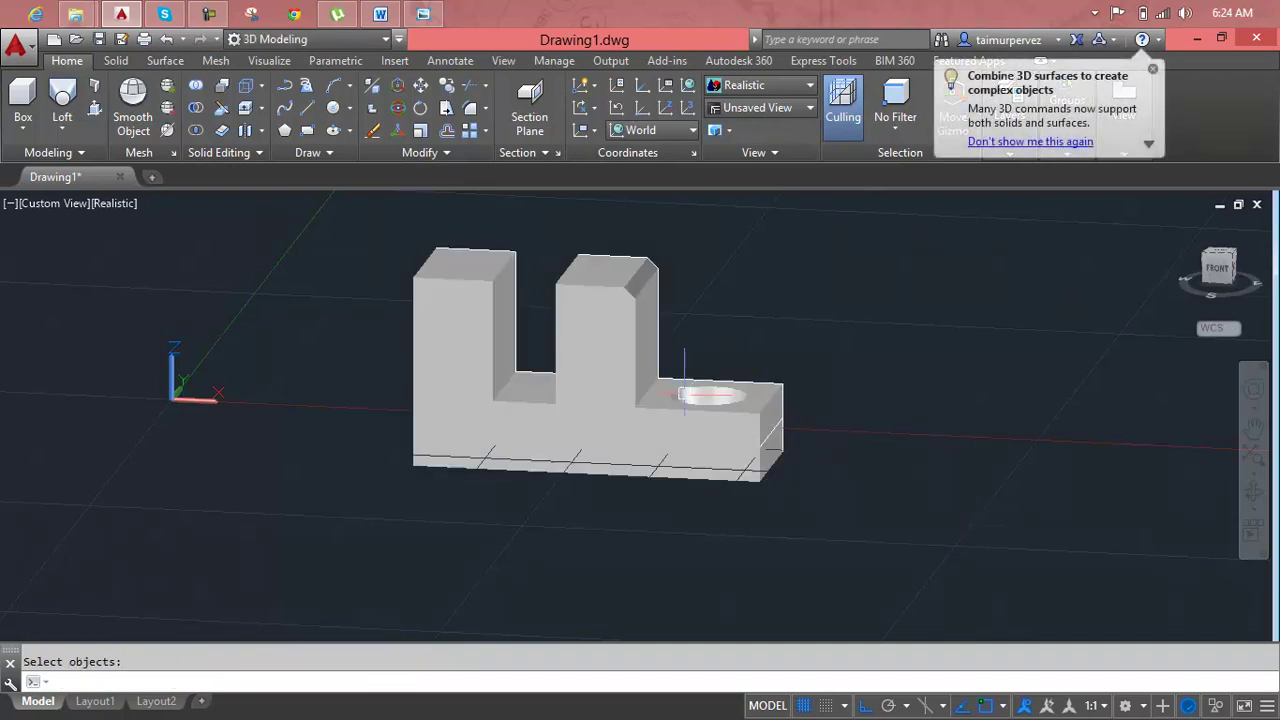
{"action": "key", "text": "Escape"}
{"action": "mouse_move", "coordinate": [763, 401]}
{"action": "middle_mouse_down", "text": "shift"}
{"action": "mouse_move", "coordinate": [570, 485]}
{"action": "mouse_move", "coordinate": [471, 477]}
{"action": "mouse_move", "coordinate": [460, 491]}
{"action": "mouse_move", "coordinate": [489, 537]}
{"action": "mouse_move", "coordinate": [605, 516]}
{"action": "mouse_move", "coordinate": [771, 357]}
{"action": "mouse_move", "coordinate": [734, 429]}
{"action": "mouse_move", "coordinate": [576, 518]}
{"action": "mouse_move", "coordinate": [650, 495]}
{"action": "middle_mouse_up", "text": "shift"}
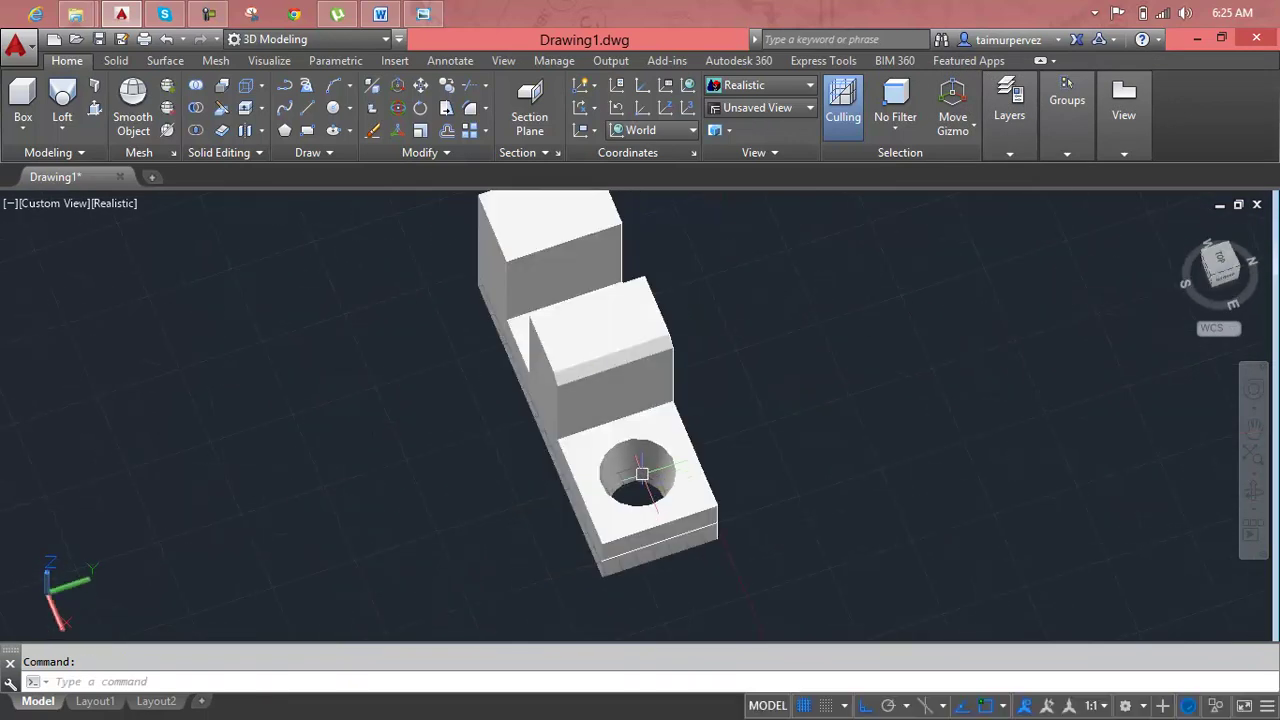
{"action": "scroll", "coordinate": [650, 497], "scroll_direction": "up", "scroll_amount": 5}
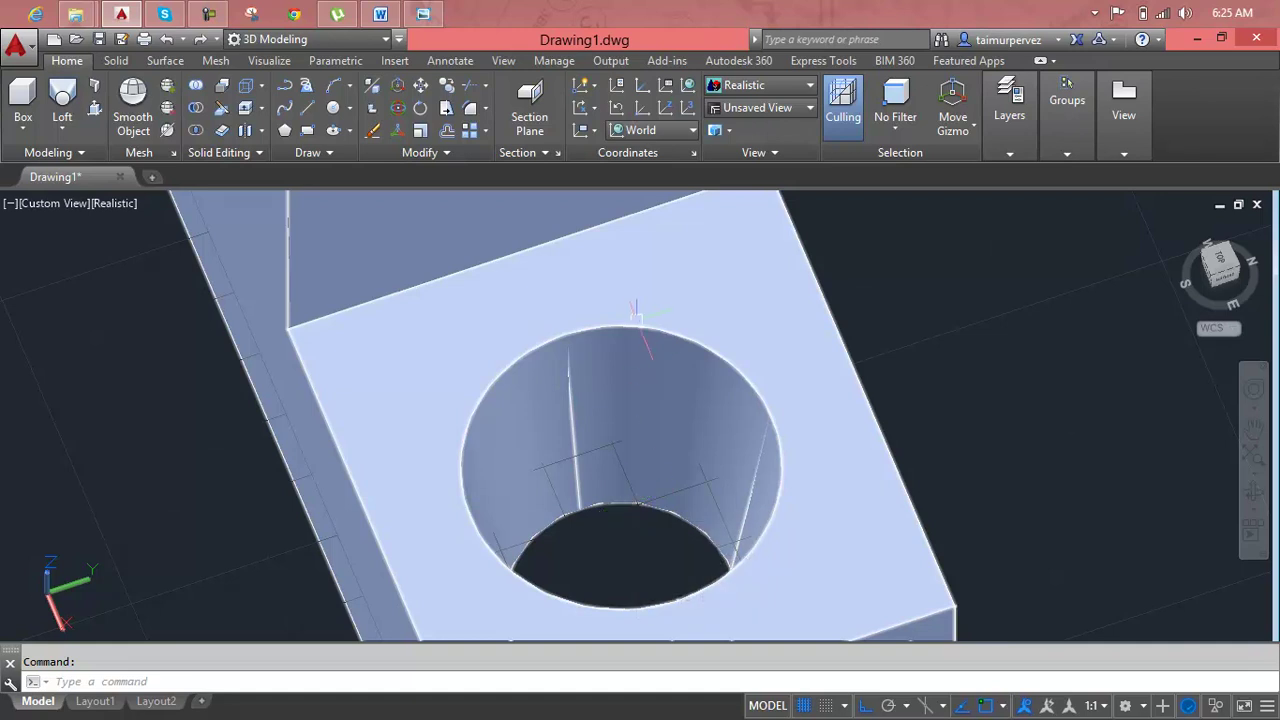
{"action": "scroll", "coordinate": [632, 319], "scroll_direction": "down", "scroll_amount": 5}
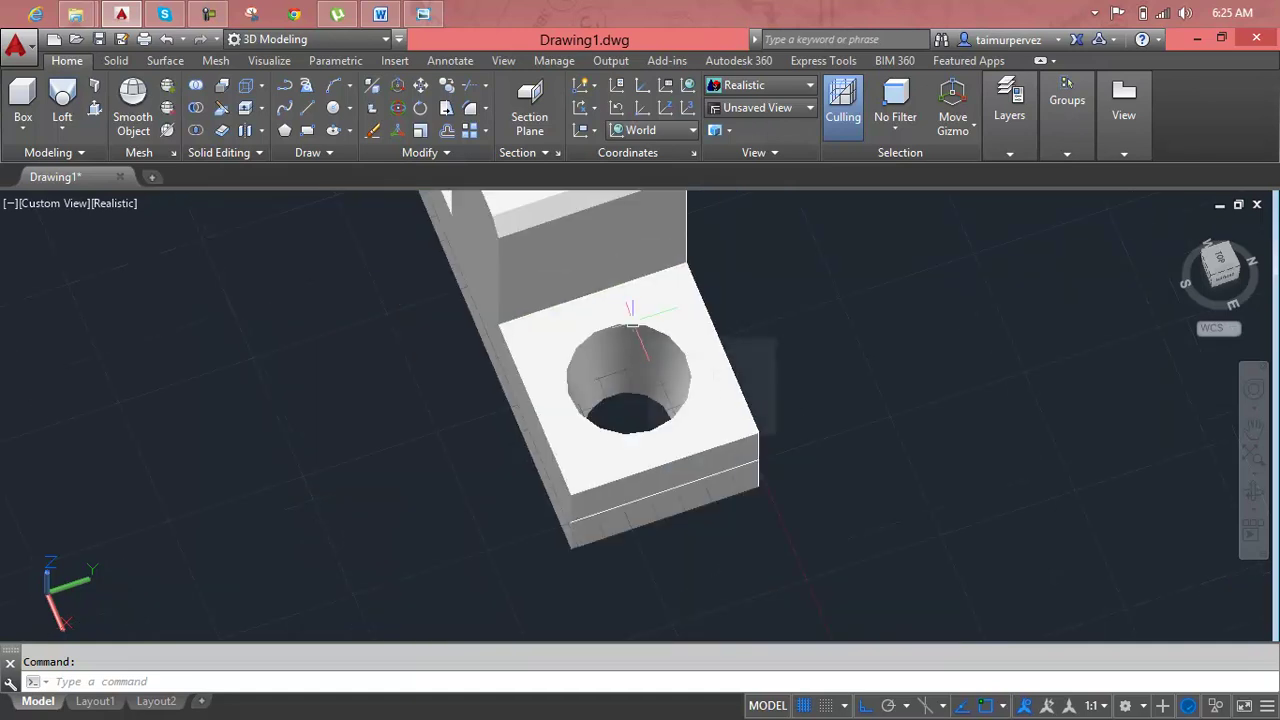
{"action": "mouse_move", "coordinate": [640, 371]}
{"action": "middle_mouse_down", "text": "shift"}
{"action": "mouse_move", "coordinate": [786, 271]}
{"action": "mouse_move", "coordinate": [735, 336]}
{"action": "mouse_move", "coordinate": [677, 363]}
{"action": "mouse_move", "coordinate": [569, 351]}
{"action": "mouse_move", "coordinate": [503, 263]}
{"action": "mouse_move", "coordinate": [512, 285]}
{"action": "mouse_move", "coordinate": [694, 374]}
{"action": "mouse_move", "coordinate": [789, 331]}
{"action": "mouse_move", "coordinate": [846, 280]}
{"action": "mouse_move", "coordinate": [820, 329]}
{"action": "mouse_move", "coordinate": [686, 417]}
{"action": "mouse_move", "coordinate": [819, 299]}
{"action": "middle_mouse_up", "text": "shift"}
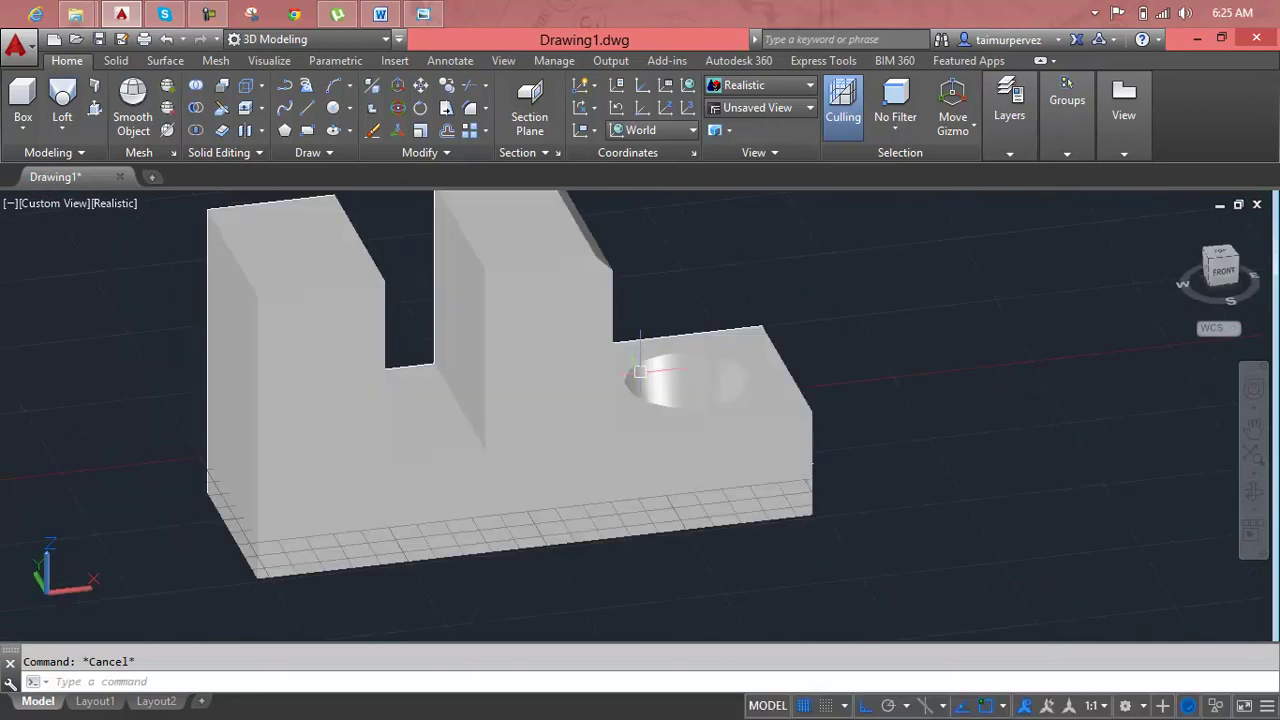